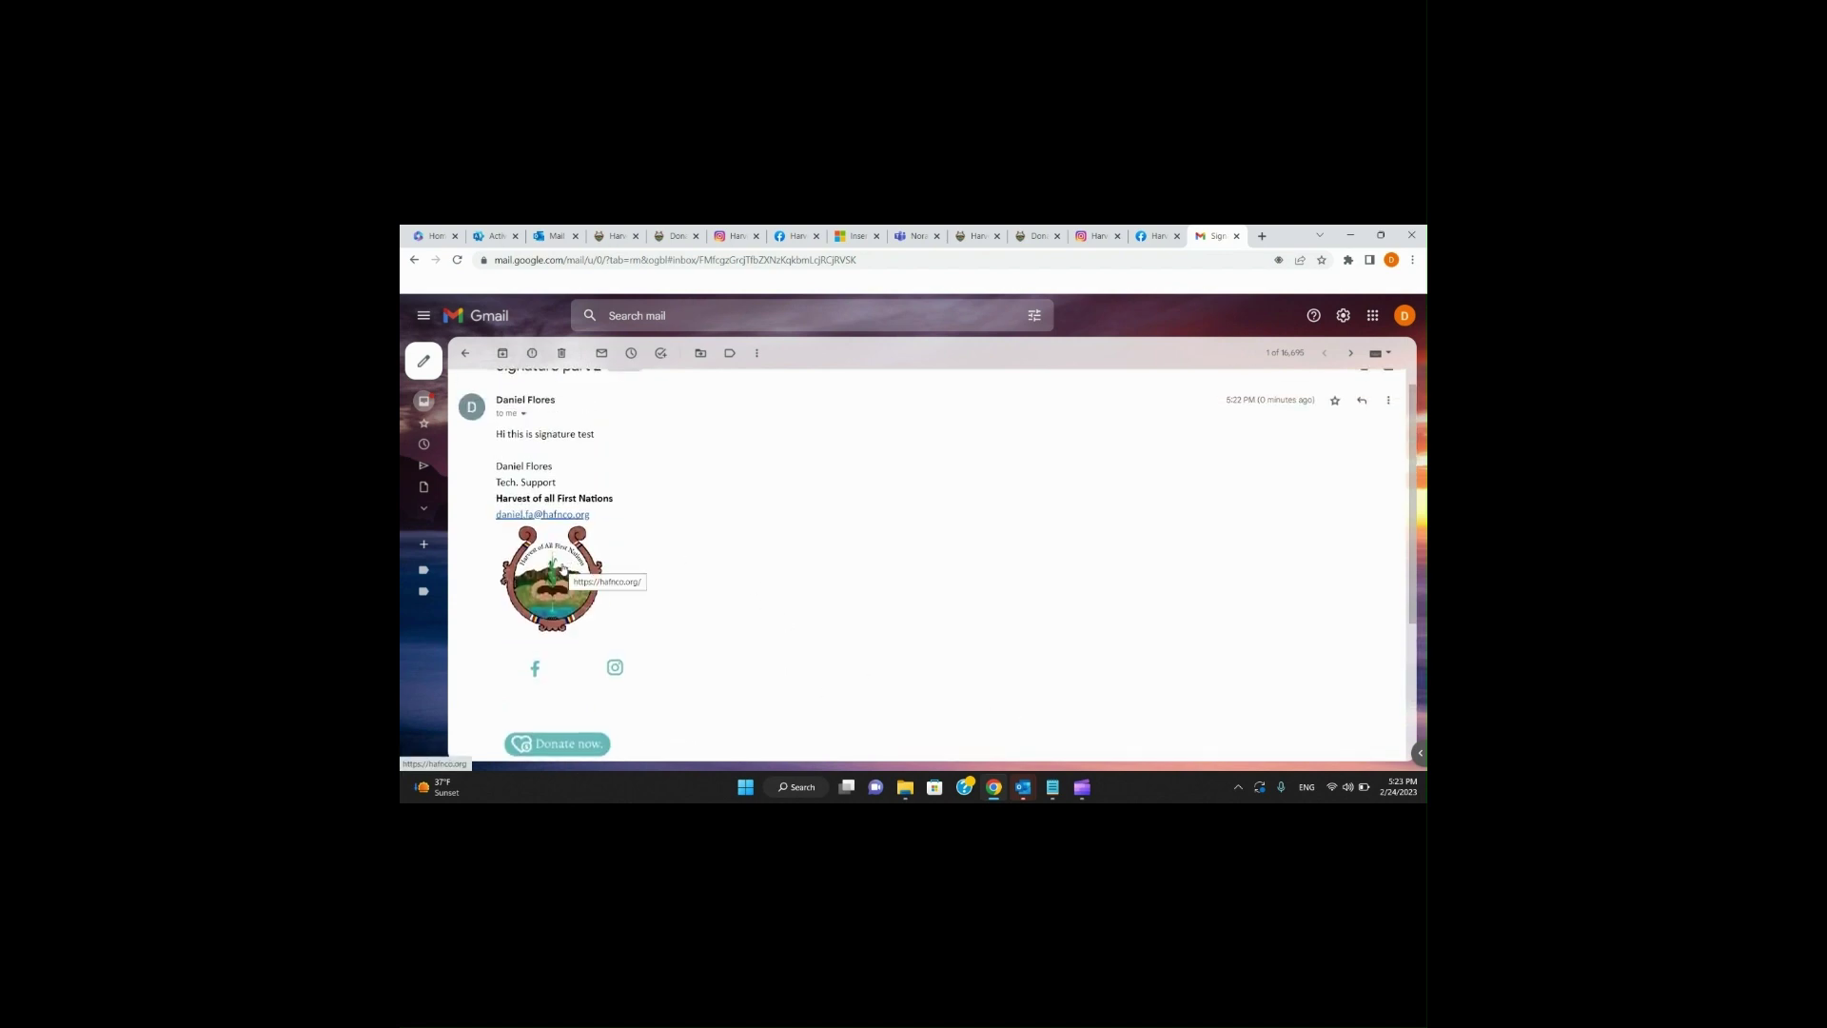
Step: From the Gmail test email, open the logo, Facebook, Instagram and Donate now links in new tabs
{"action": "left_click", "coordinate": [626, 330]}
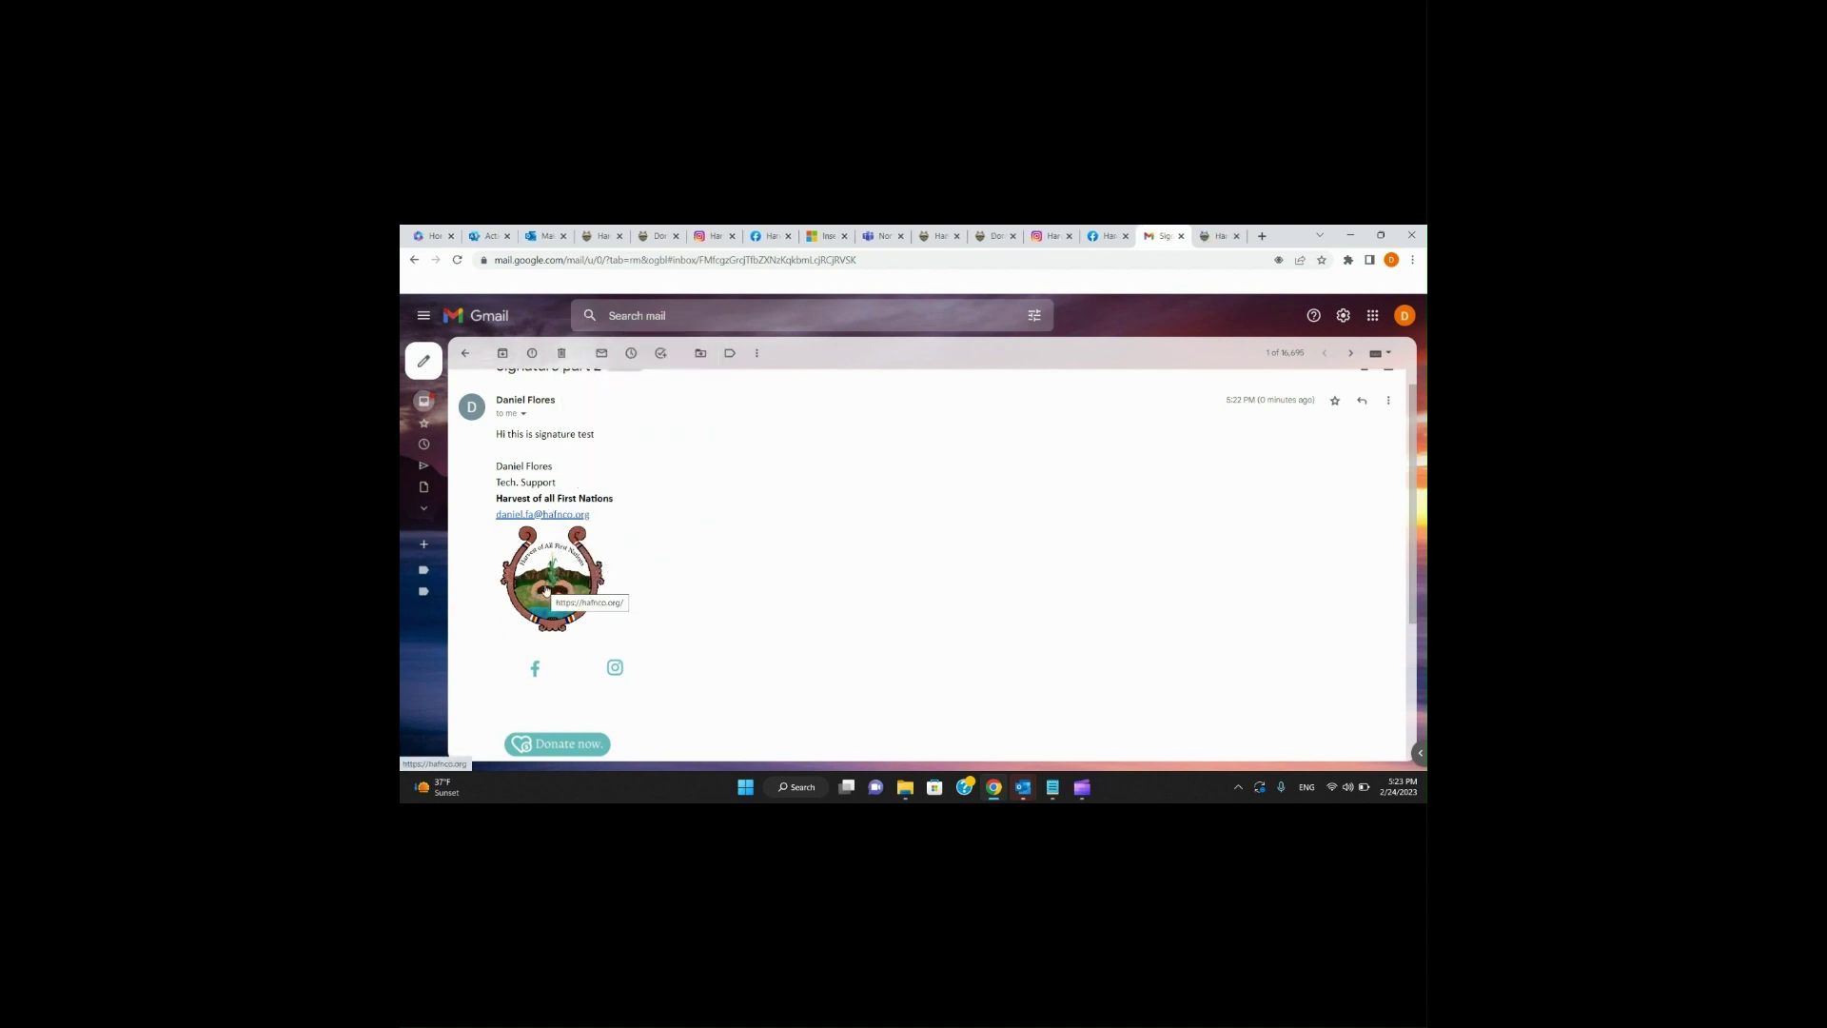
{"action": "right_click", "coordinate": [534, 669]}
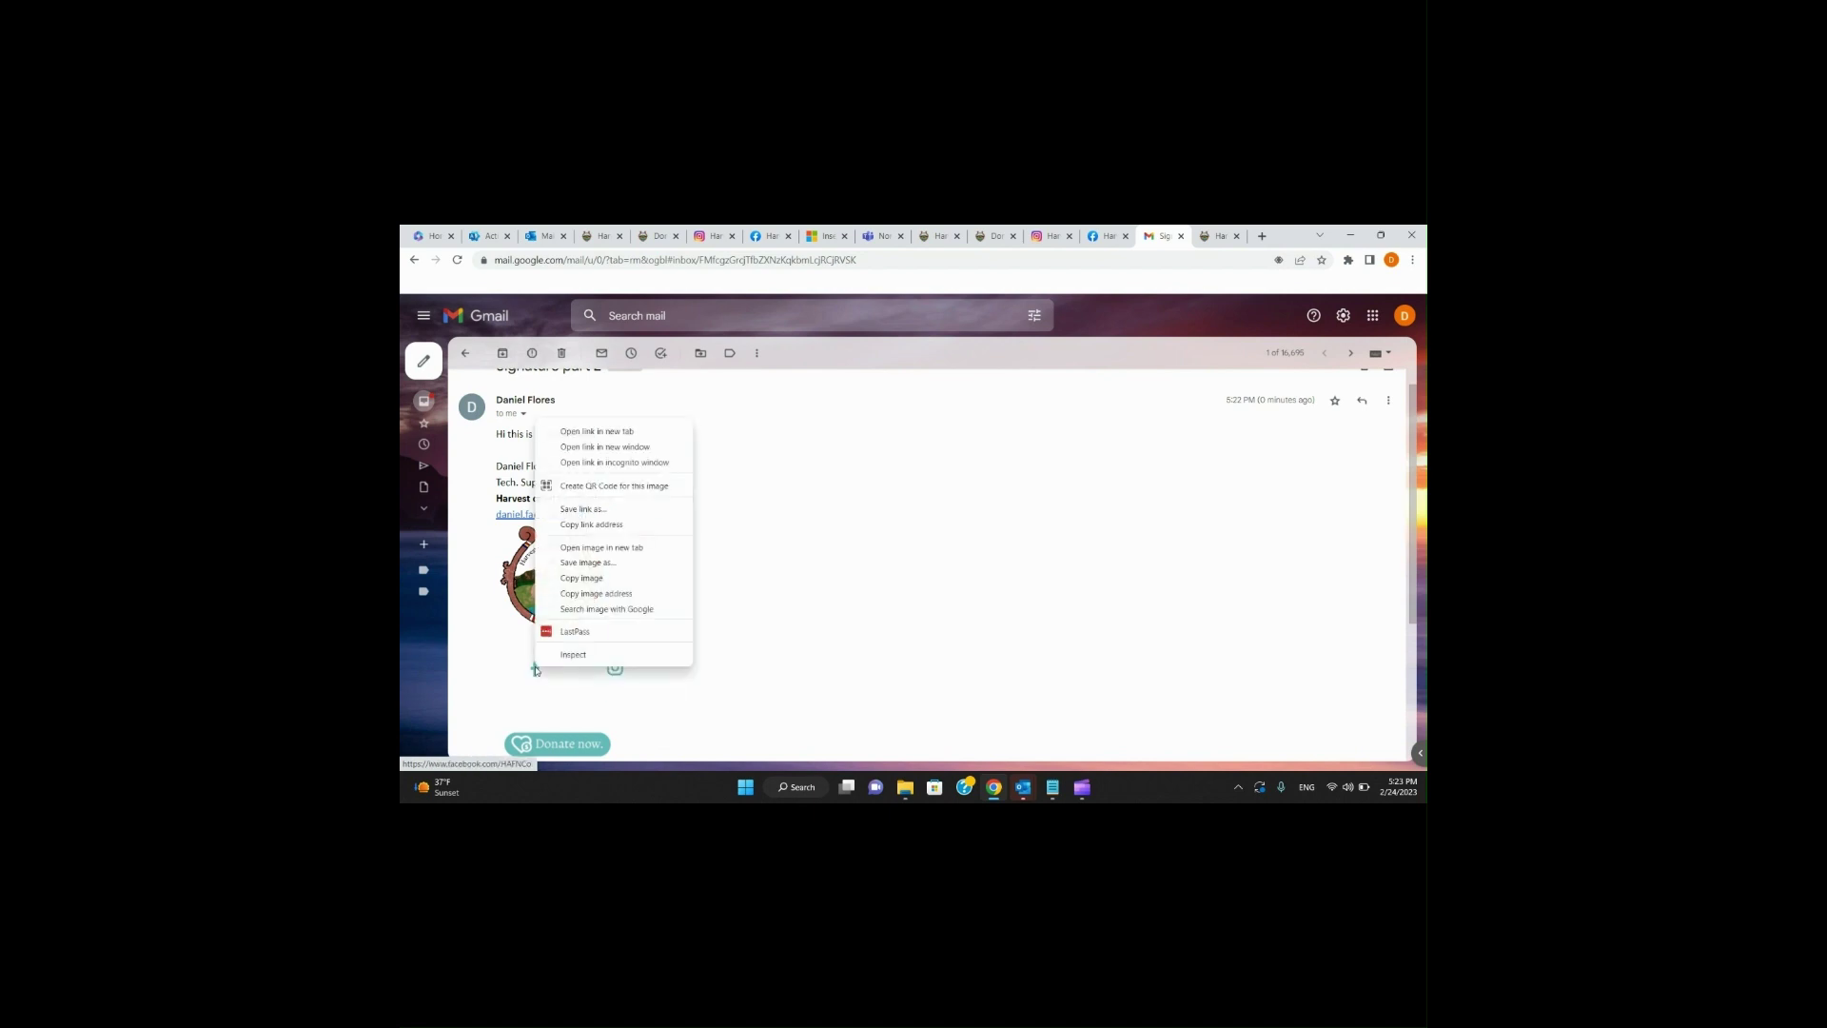
{"action": "left_click", "coordinate": [610, 431]}
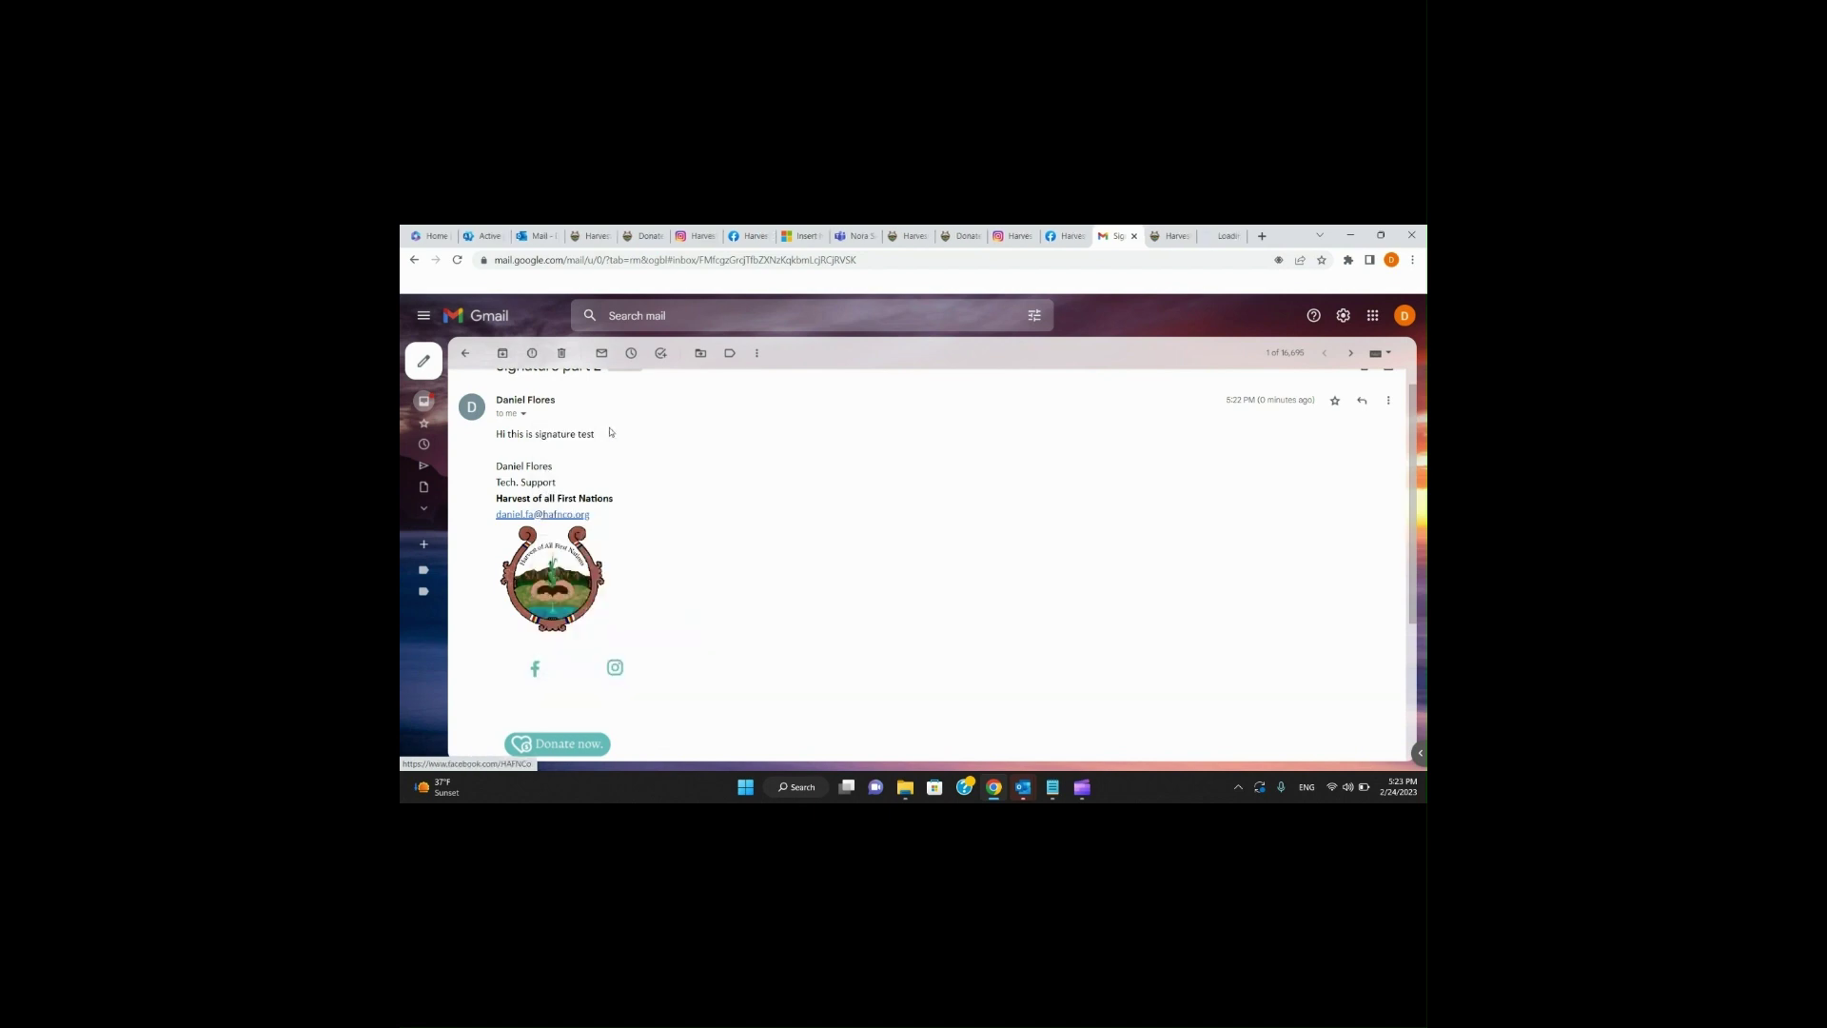
{"action": "right_click", "coordinate": [615, 667]}
{"action": "left_click", "coordinate": [674, 431]}
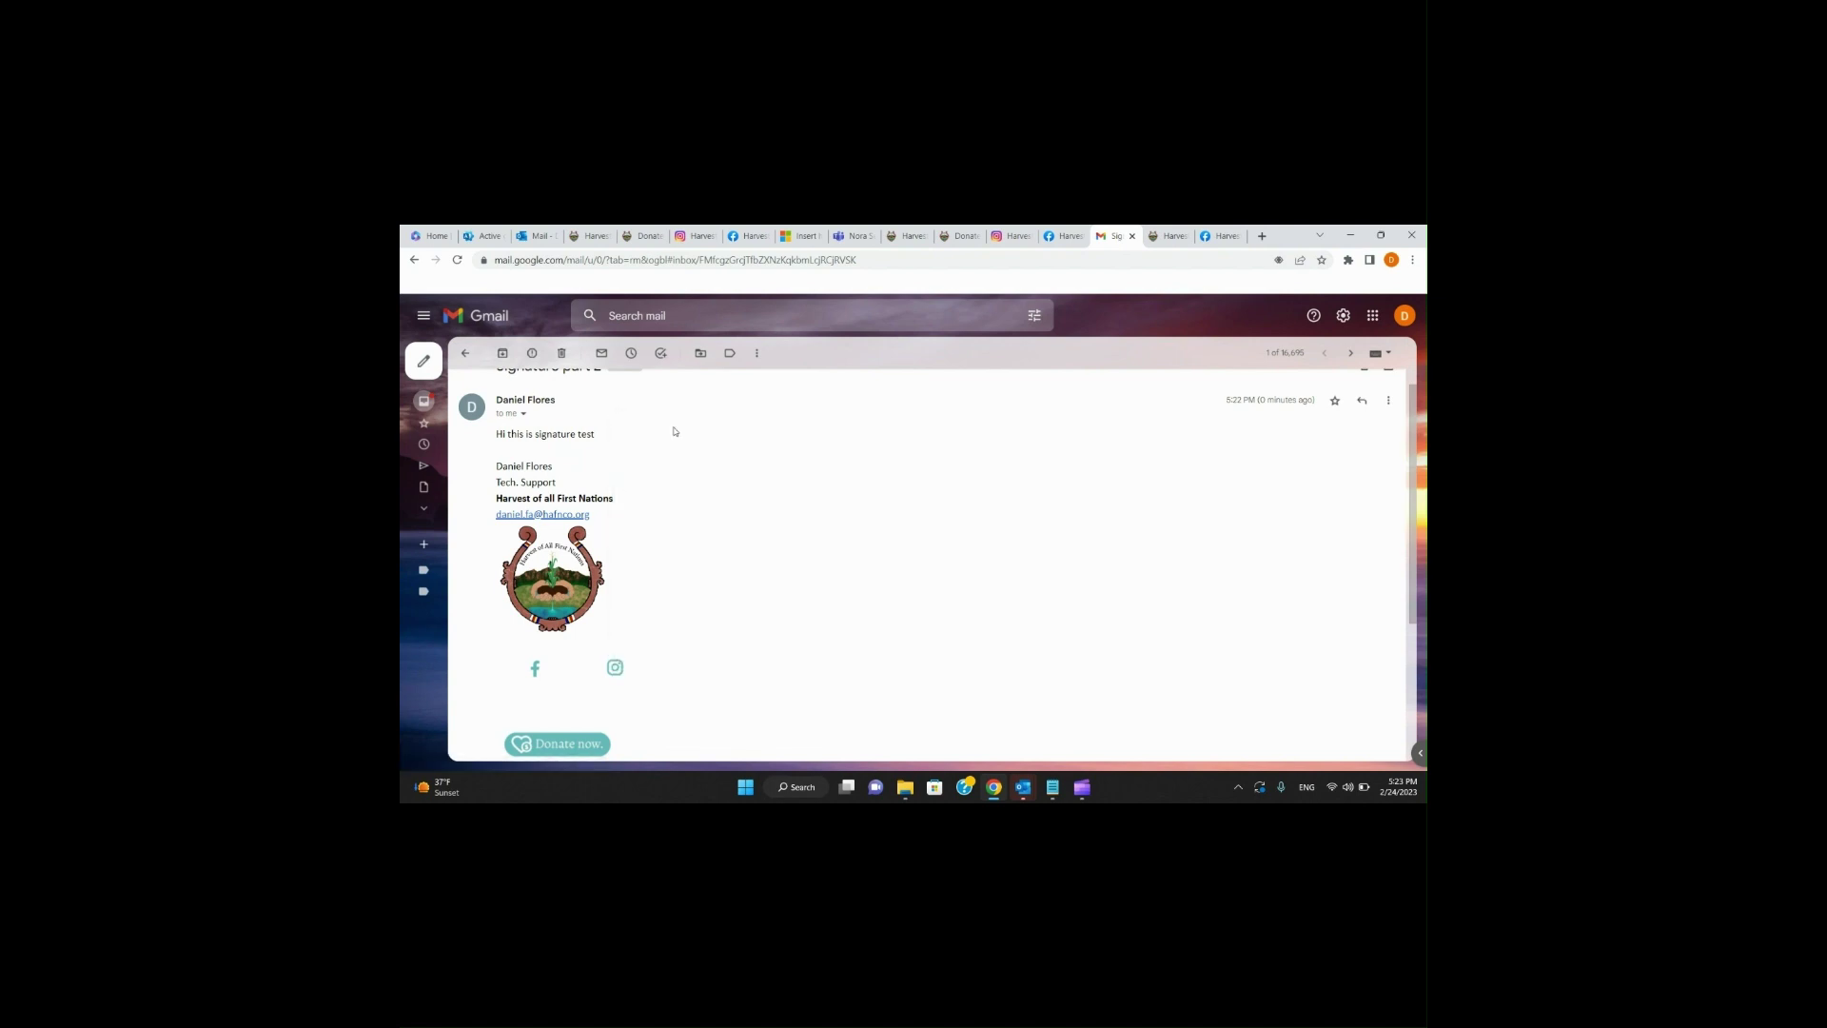
{"action": "right_click", "coordinate": [578, 751]}
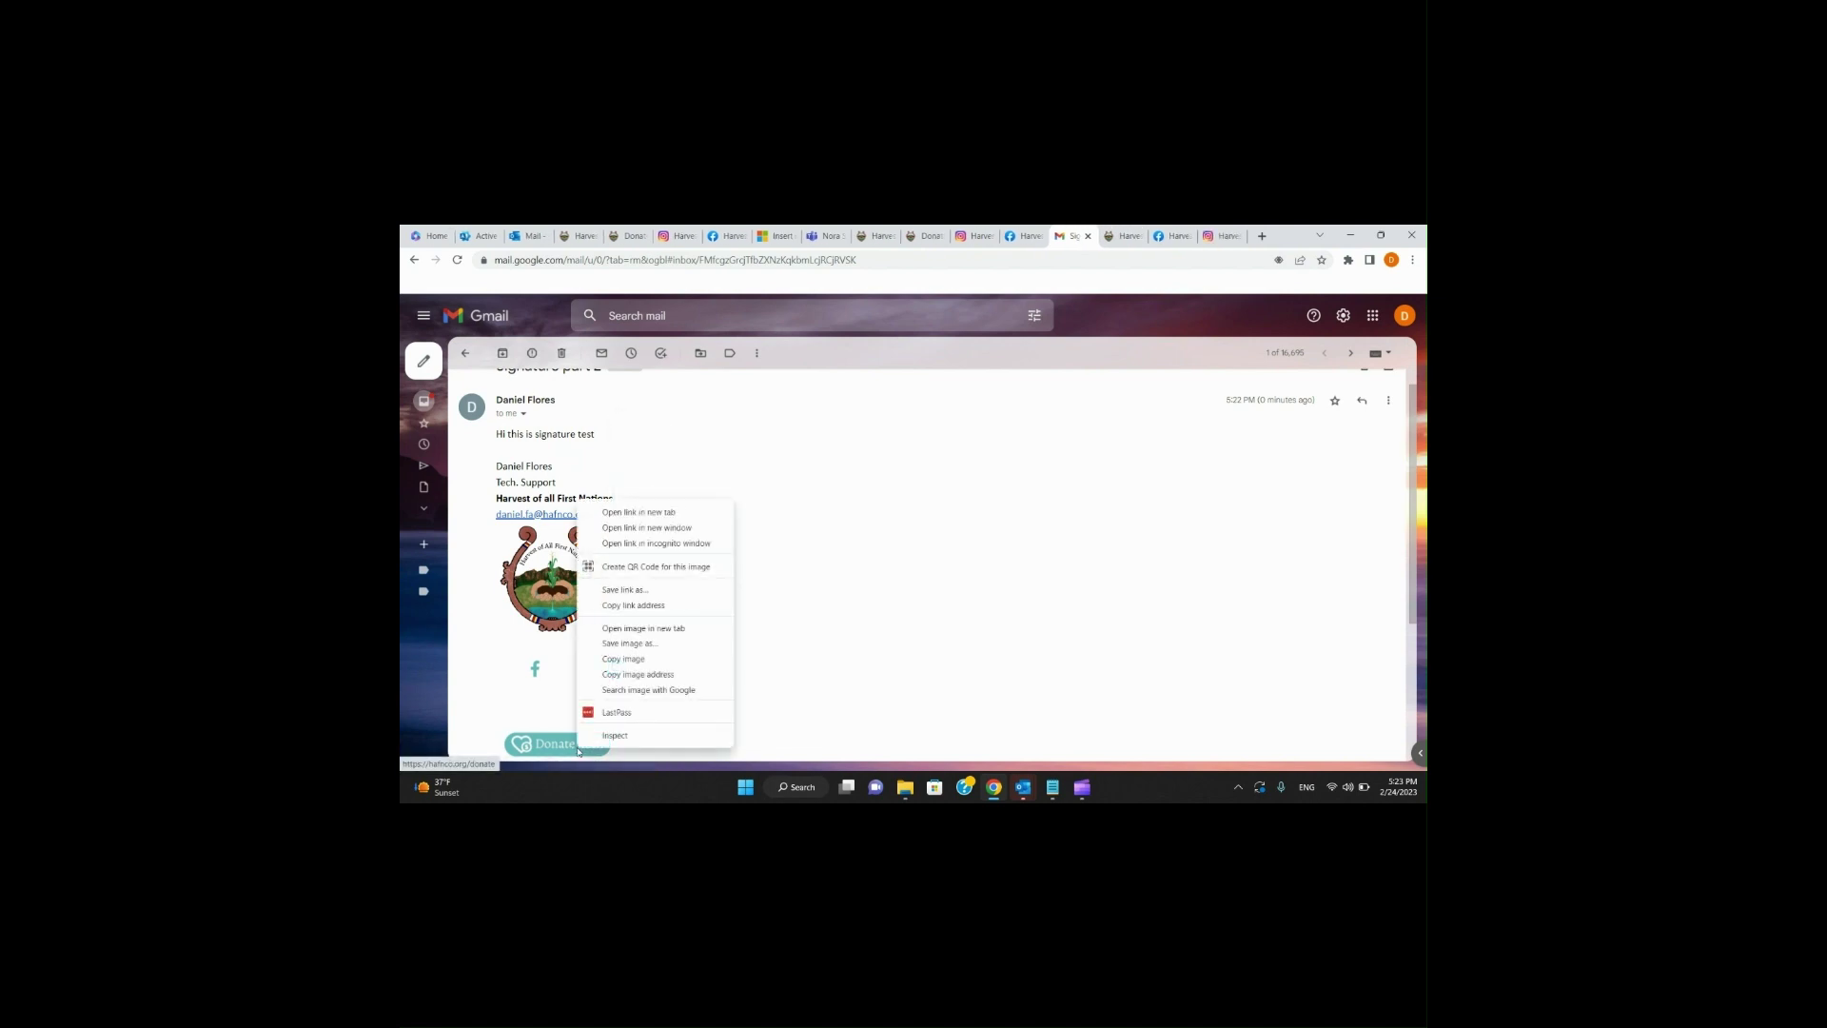
{"action": "left_click", "coordinate": [669, 513]}
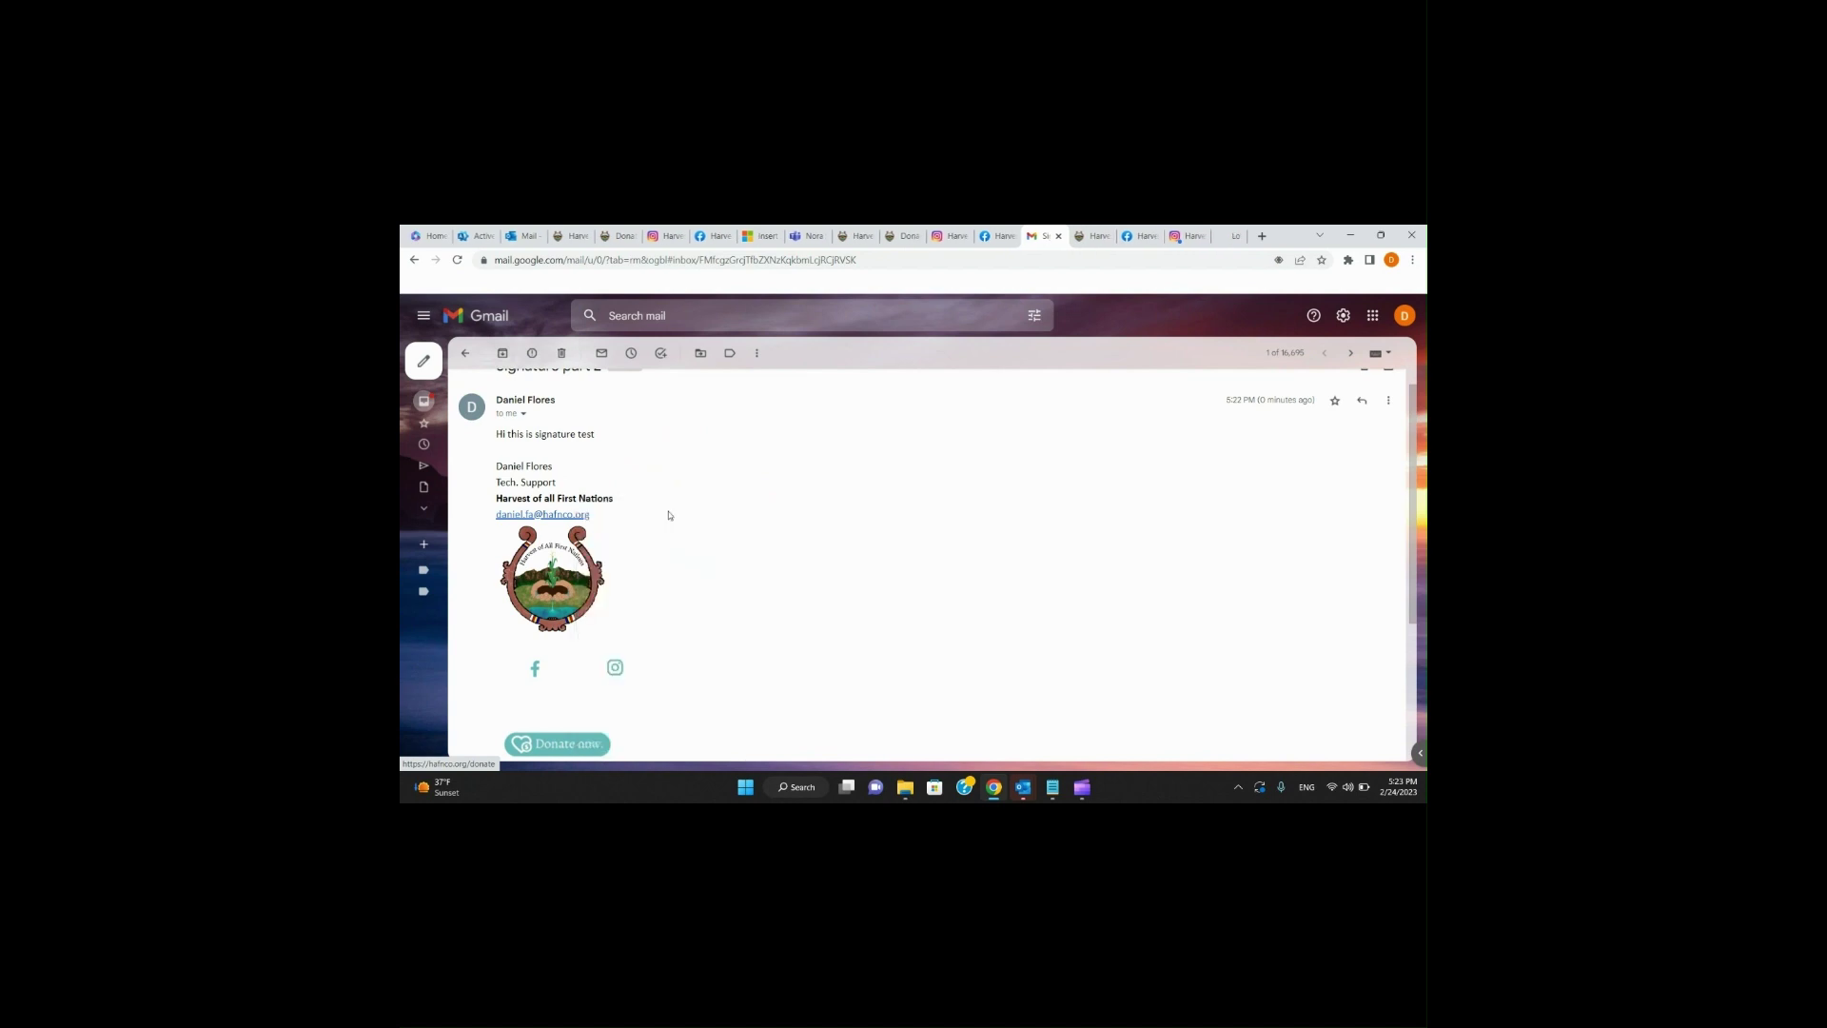
Step: Check the hafnco.org website and Facebook page tabs opened from the signature
{"action": "left_click", "coordinate": [1084, 239]}
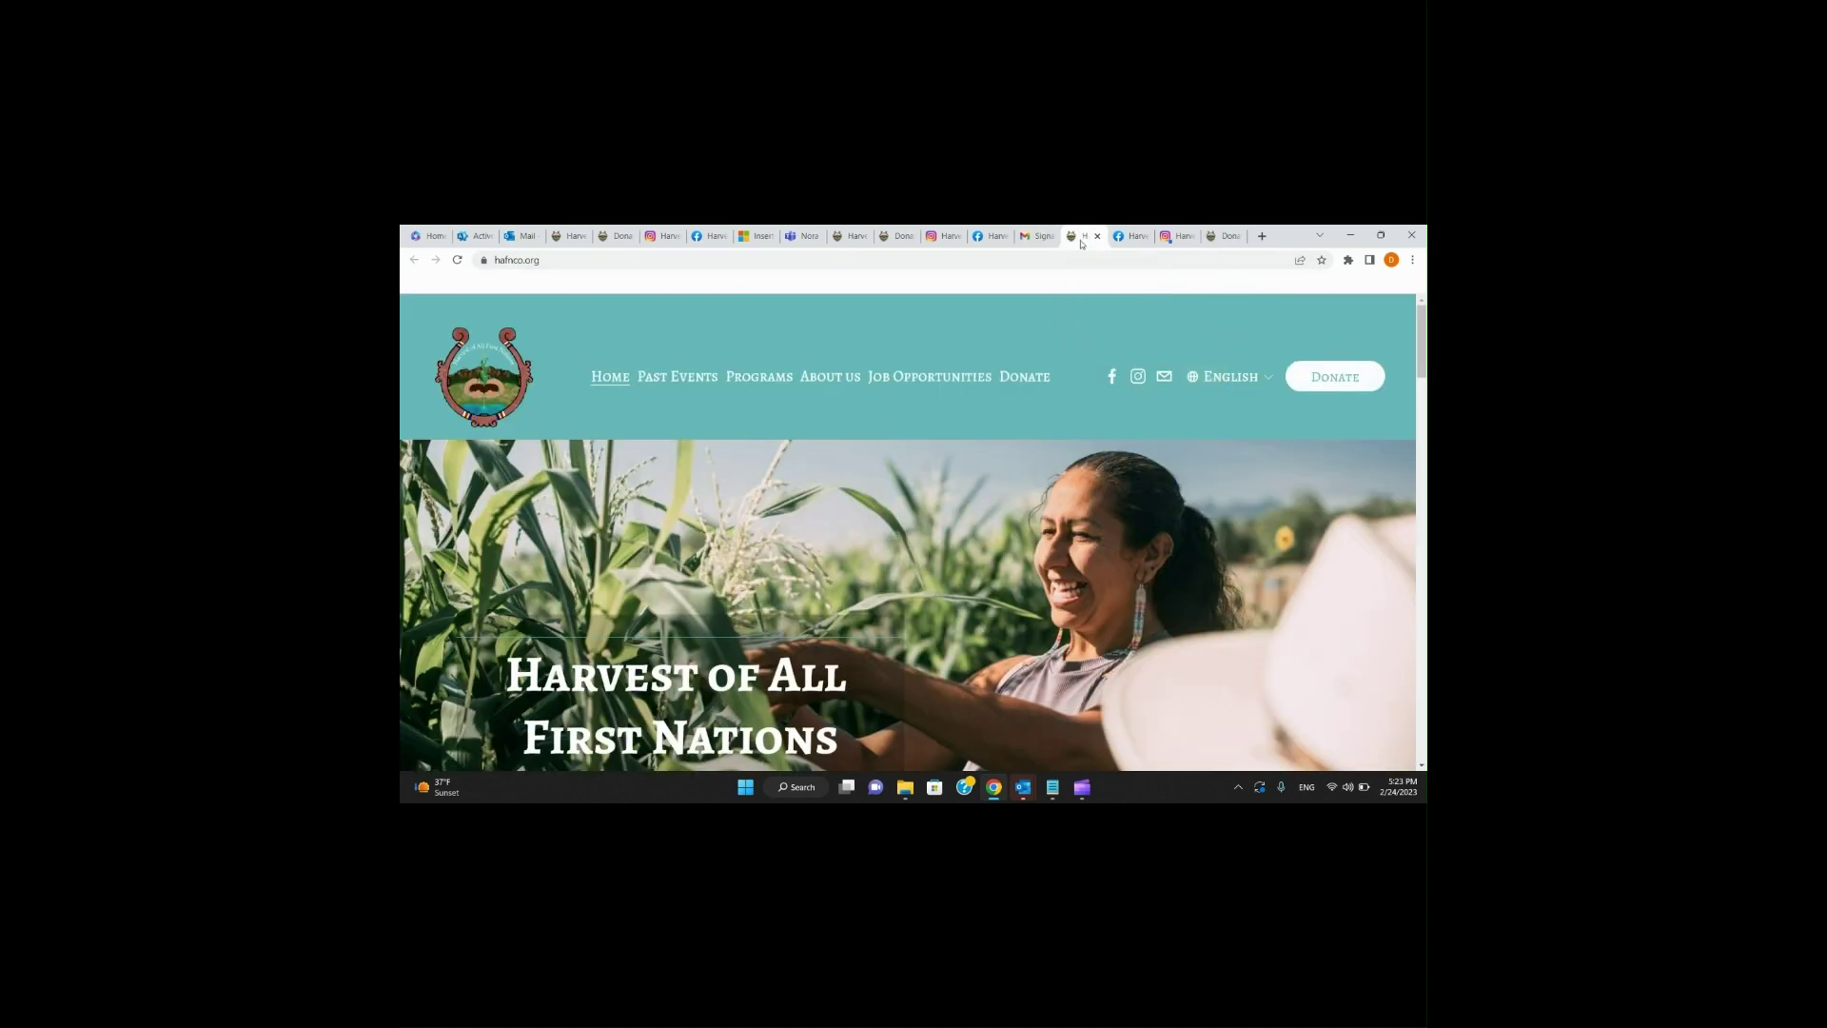
{"action": "left_click", "coordinate": [1034, 235]}
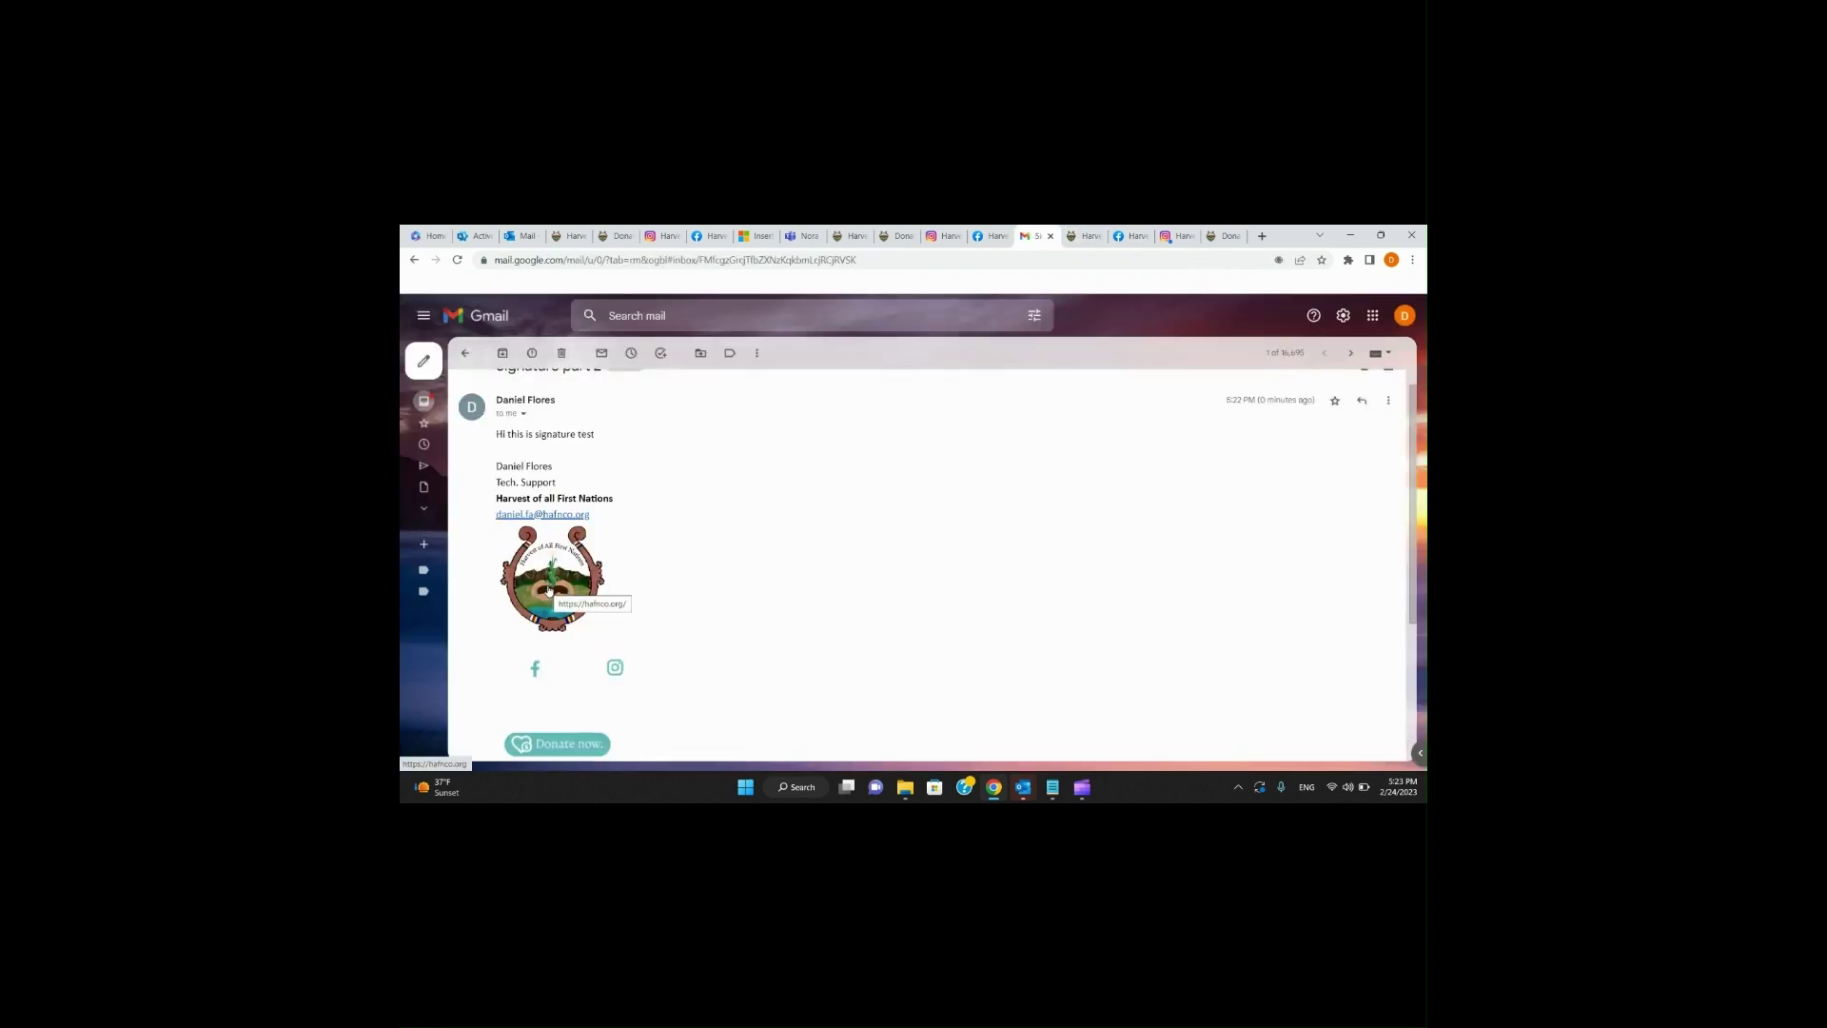
{"action": "left_click", "coordinate": [1084, 238]}
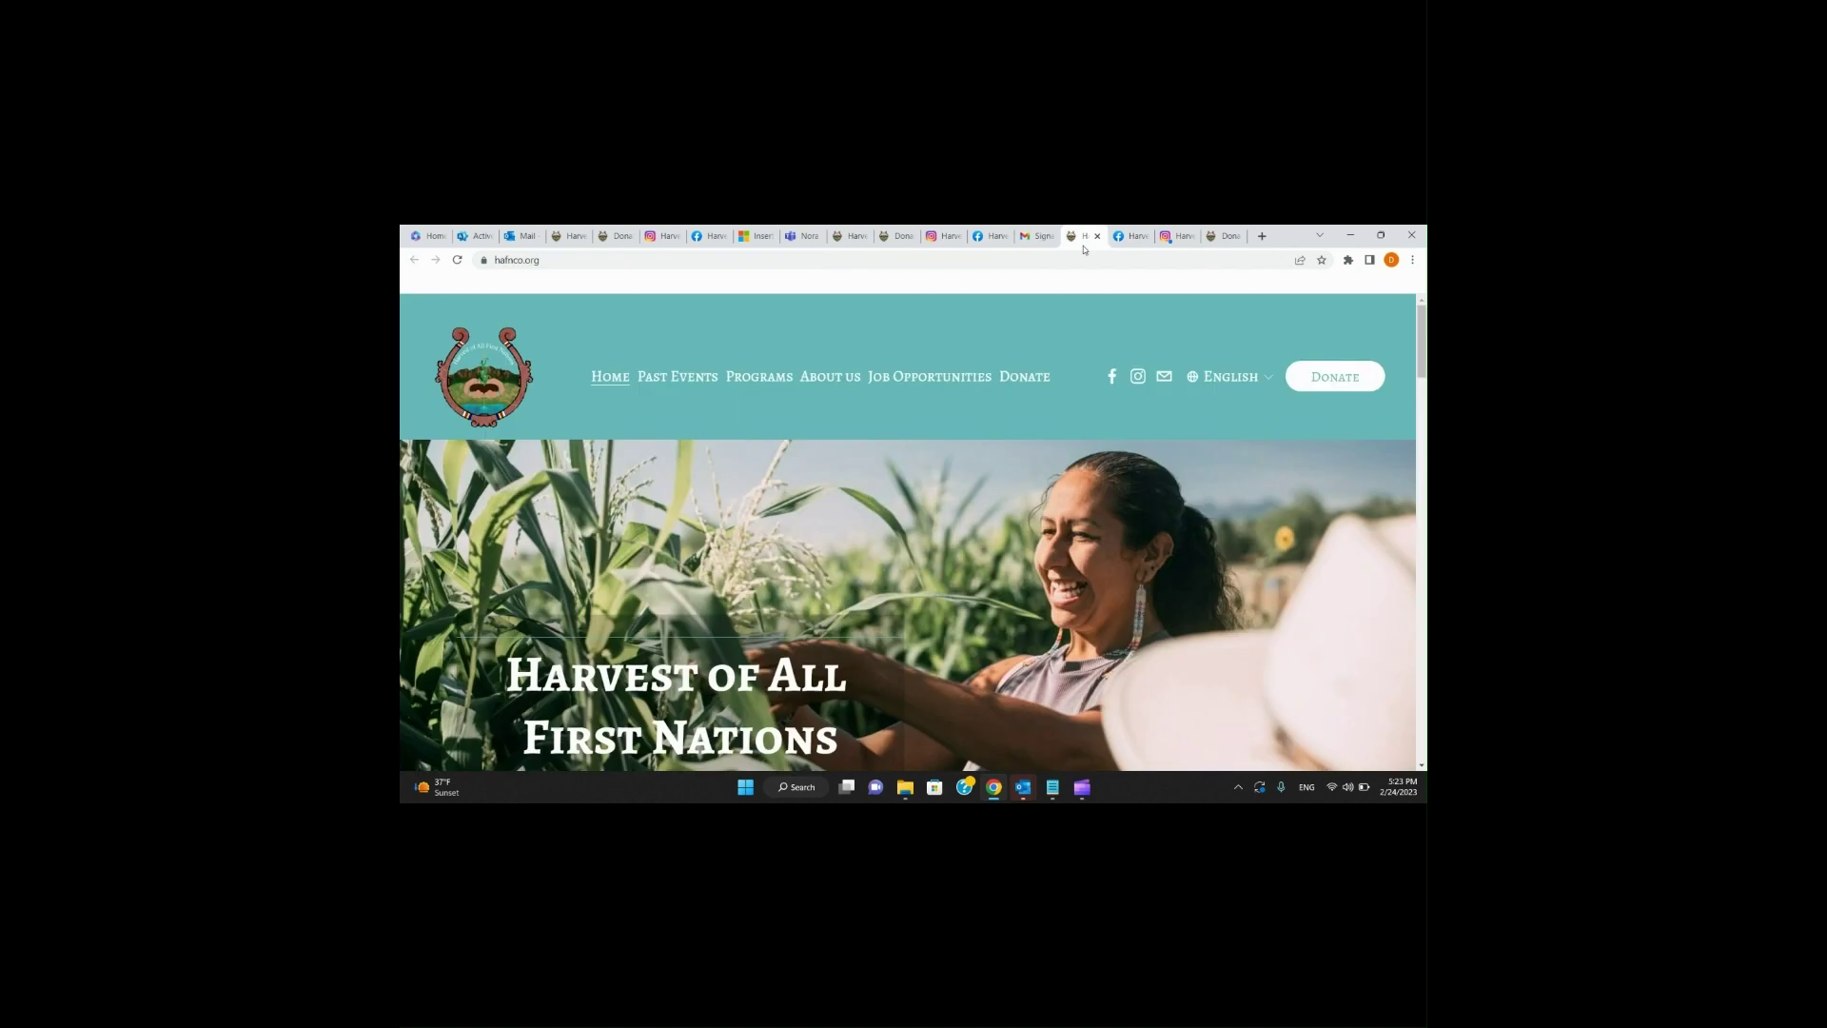
{"action": "left_click", "coordinate": [1132, 240]}
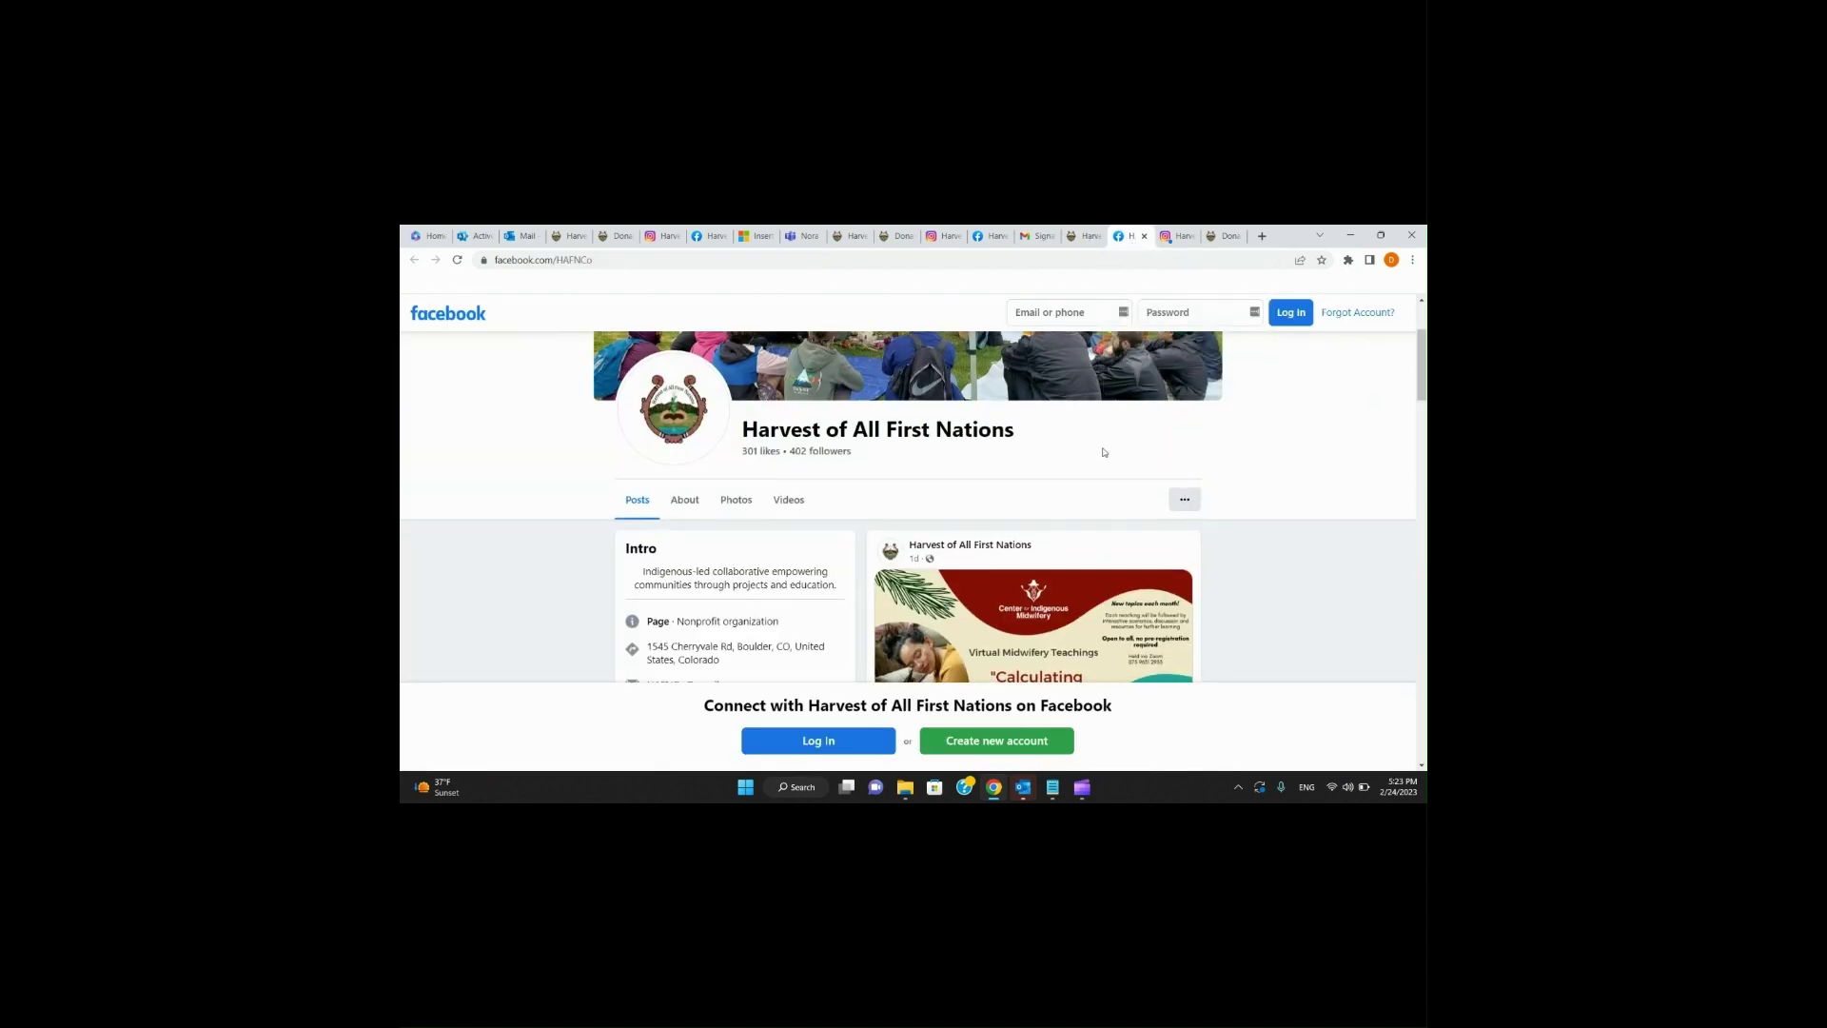
{"action": "scroll", "coordinate": [1104, 453], "scroll_direction": "down", "scroll_amount": 3}
{"action": "scroll", "coordinate": [1104, 453], "scroll_direction": "down", "scroll_amount": 5}
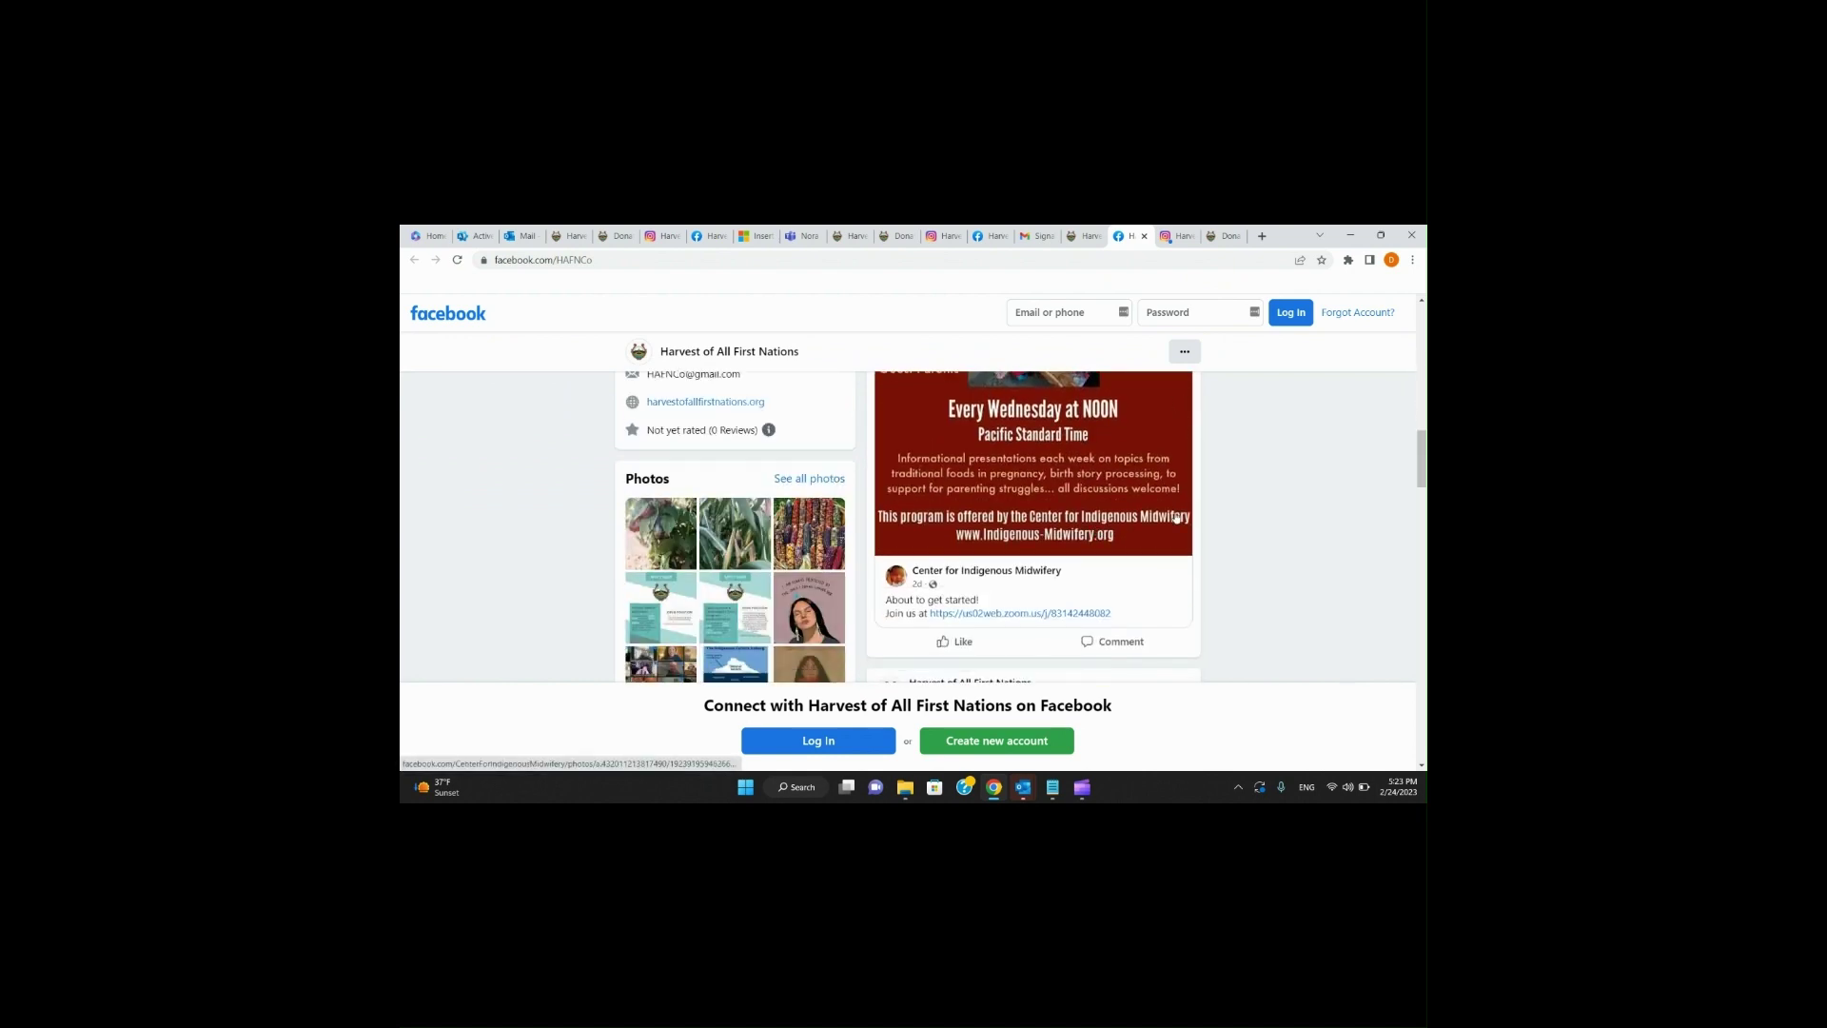
Step: Check the Instagram profile and hafnco.org donate page, dismissing the Google sign-in prompt
{"action": "left_click", "coordinate": [1187, 247]}
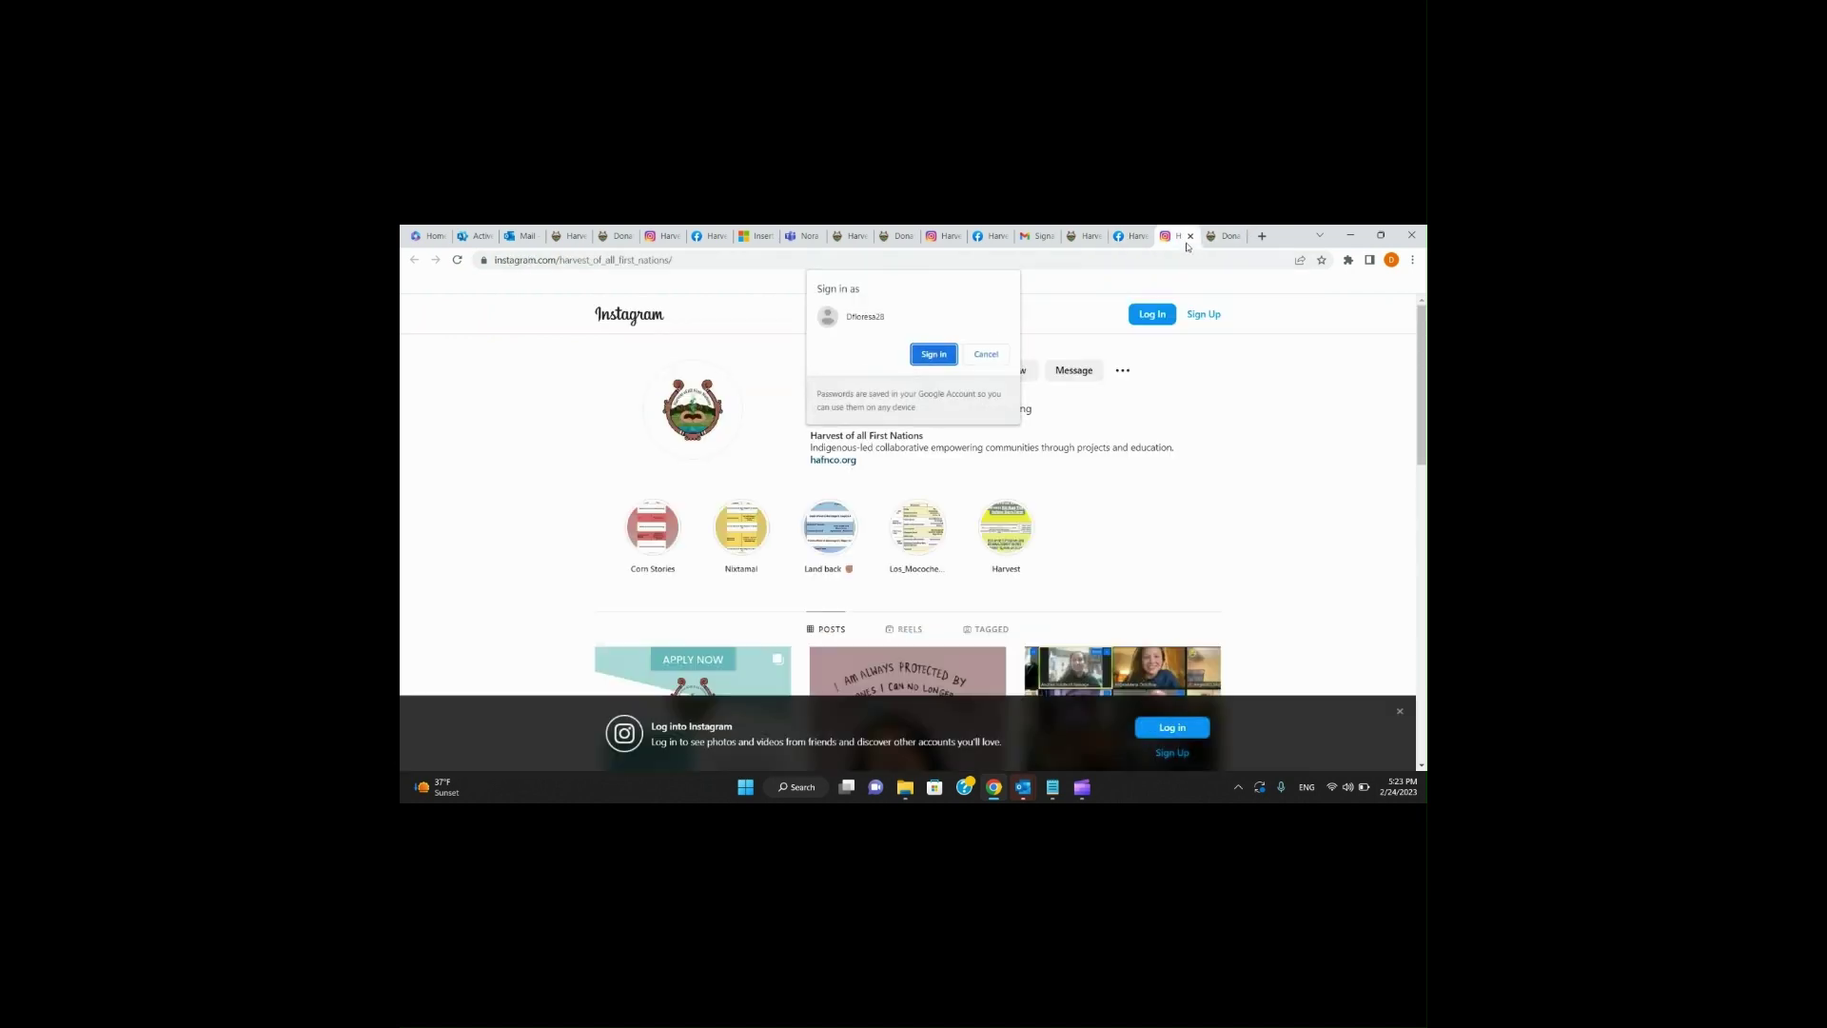
{"action": "left_click", "coordinate": [1005, 354]}
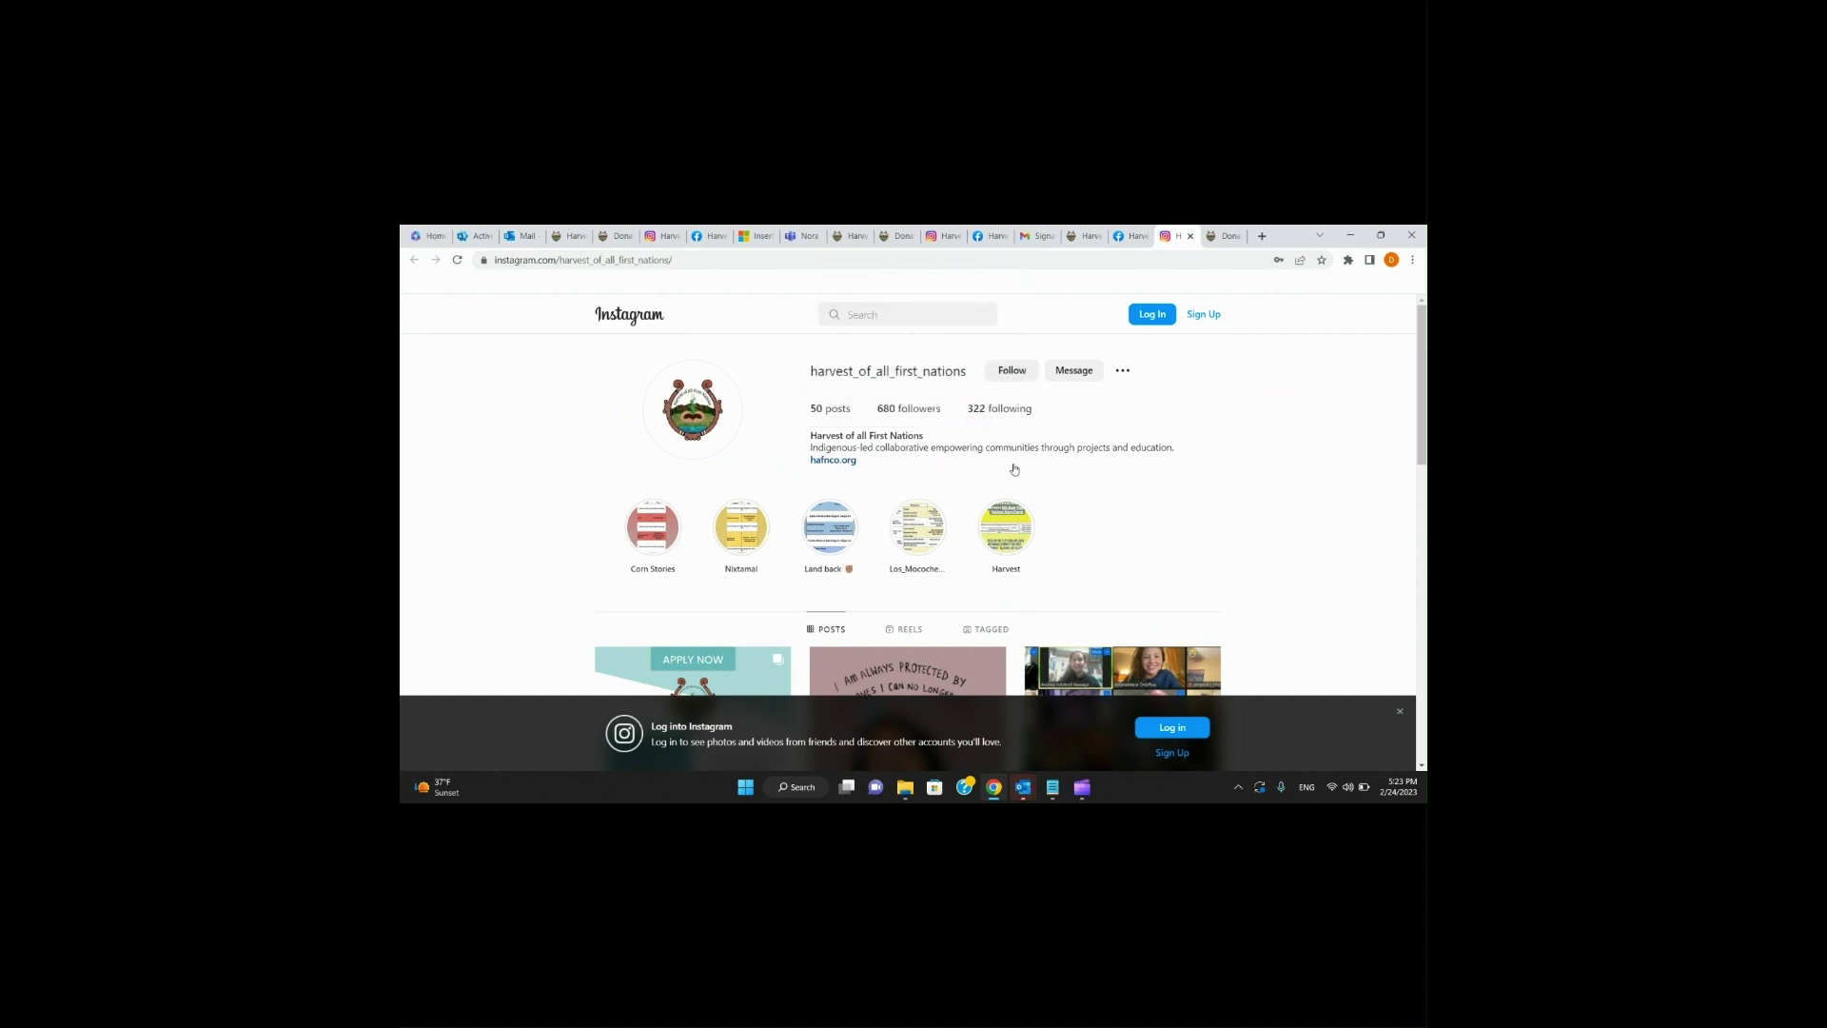
{"action": "scroll", "coordinate": [1022, 495], "scroll_direction": "down", "scroll_amount": 2}
{"action": "scroll", "coordinate": [1023, 495], "scroll_direction": "down", "scroll_amount": 5}
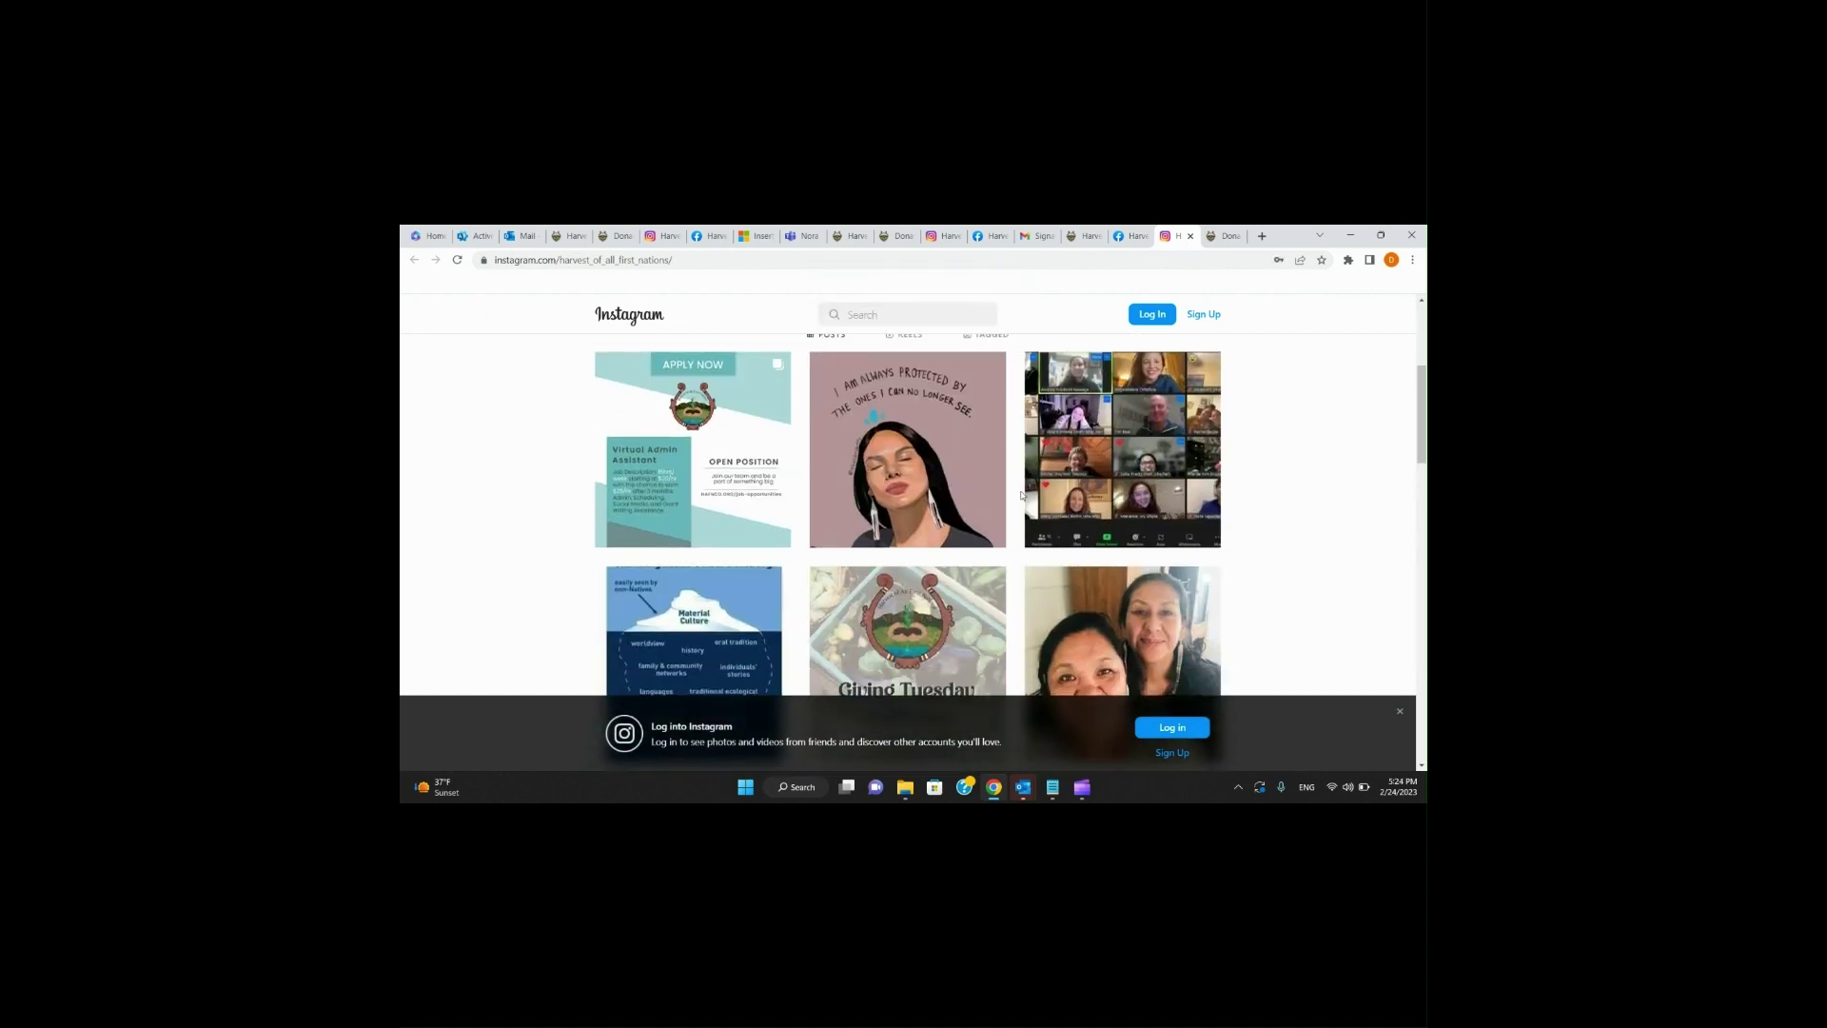
{"action": "scroll", "coordinate": [1022, 495], "scroll_direction": "down", "scroll_amount": 2}
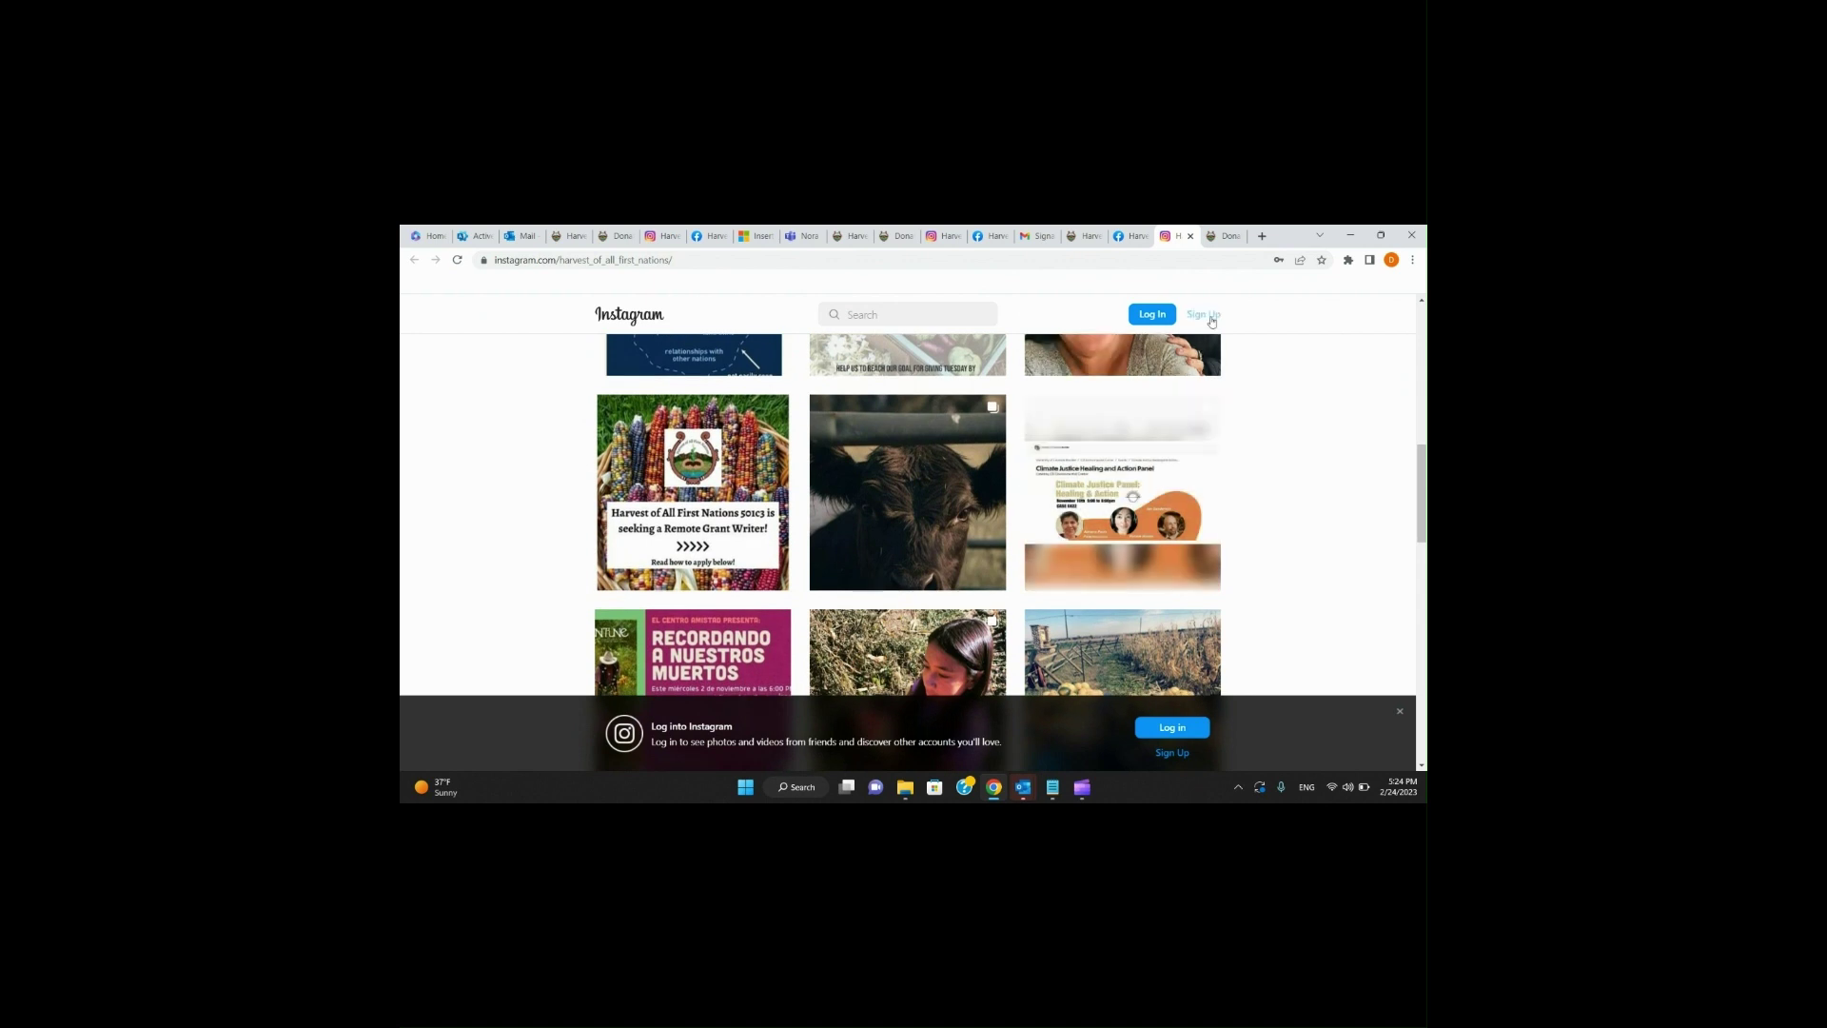
{"action": "left_click", "coordinate": [1218, 236]}
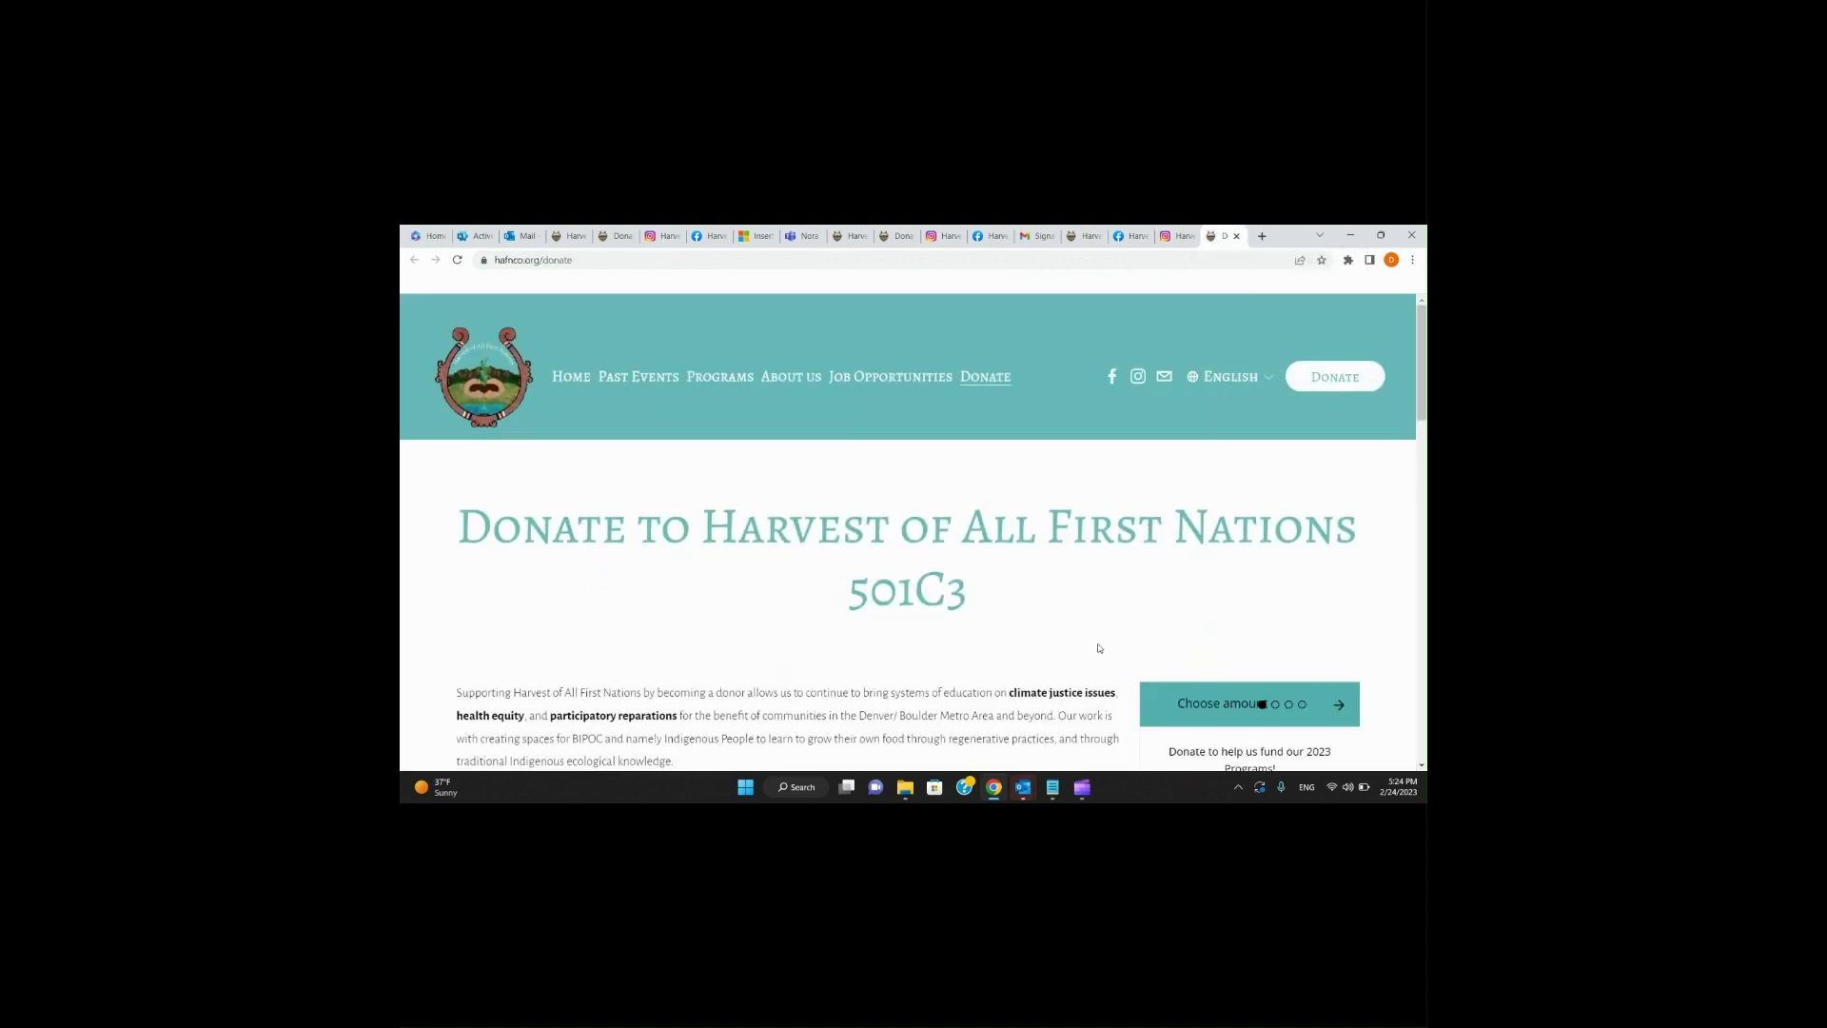
{"action": "scroll", "coordinate": [1100, 648], "scroll_direction": "down", "scroll_amount": 3}
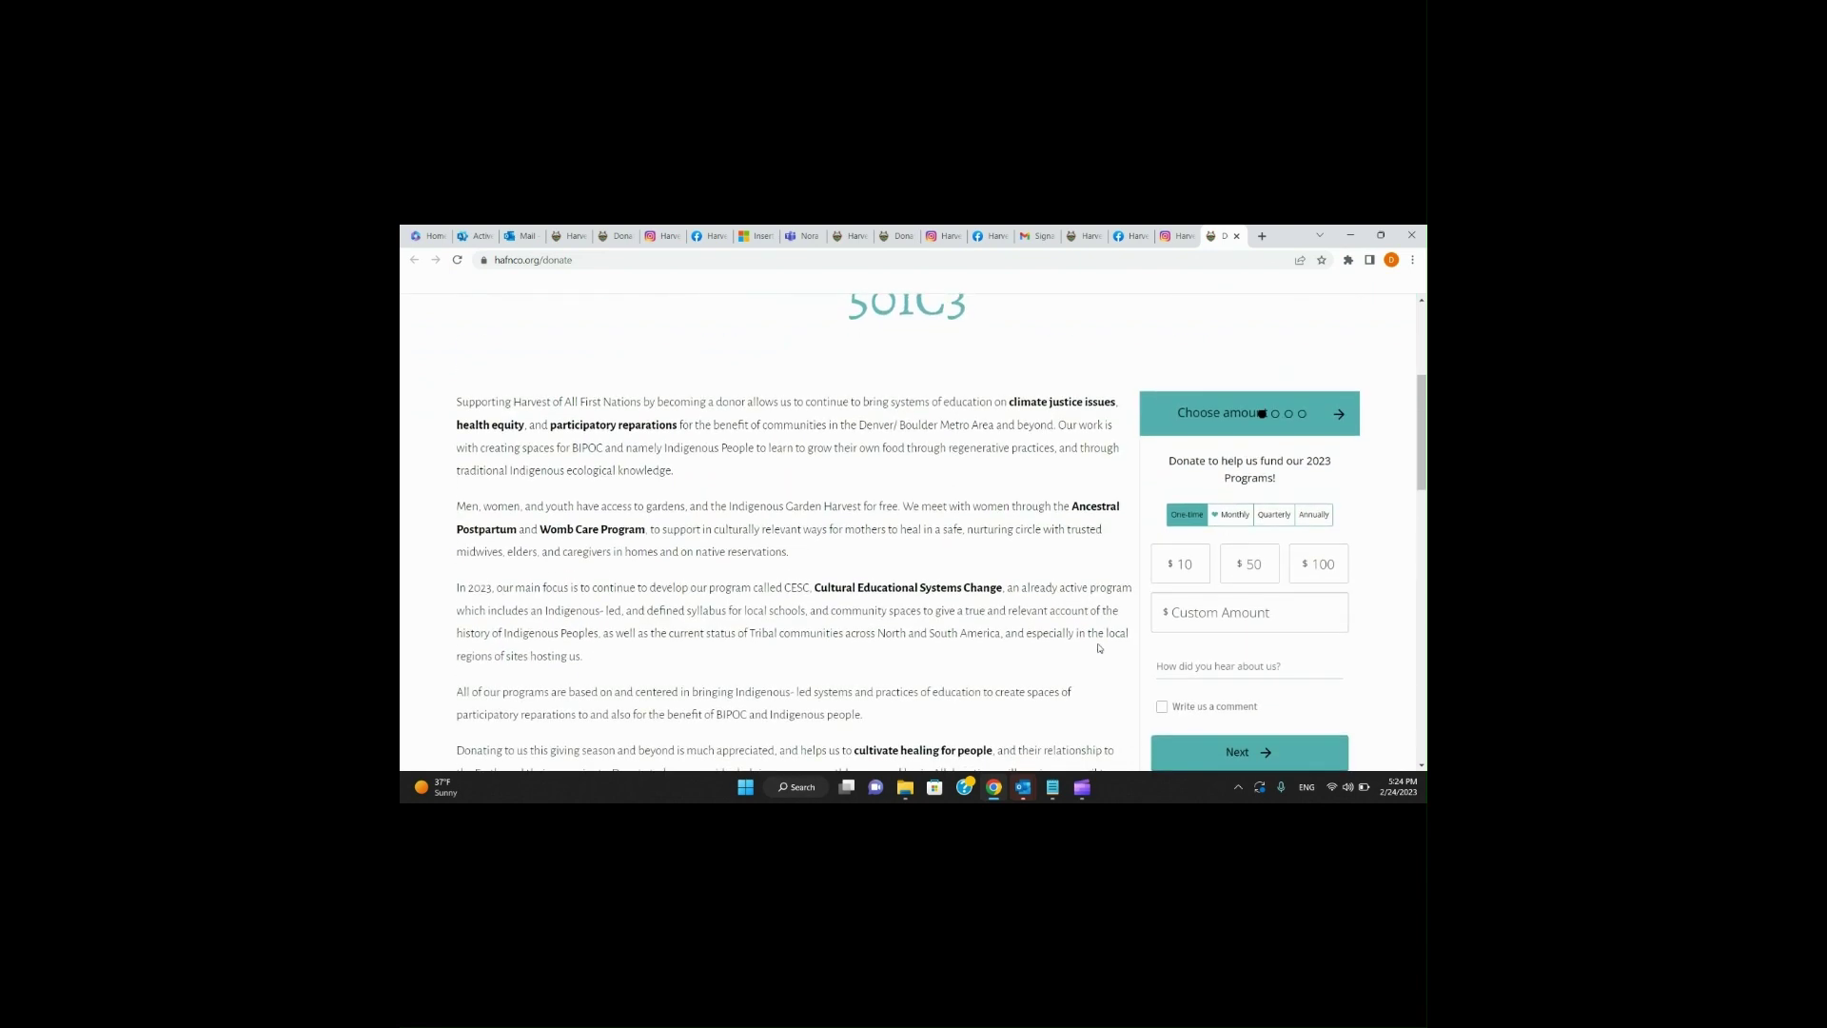
{"action": "scroll", "coordinate": [1099, 648], "scroll_direction": "up", "scroll_amount": 3}
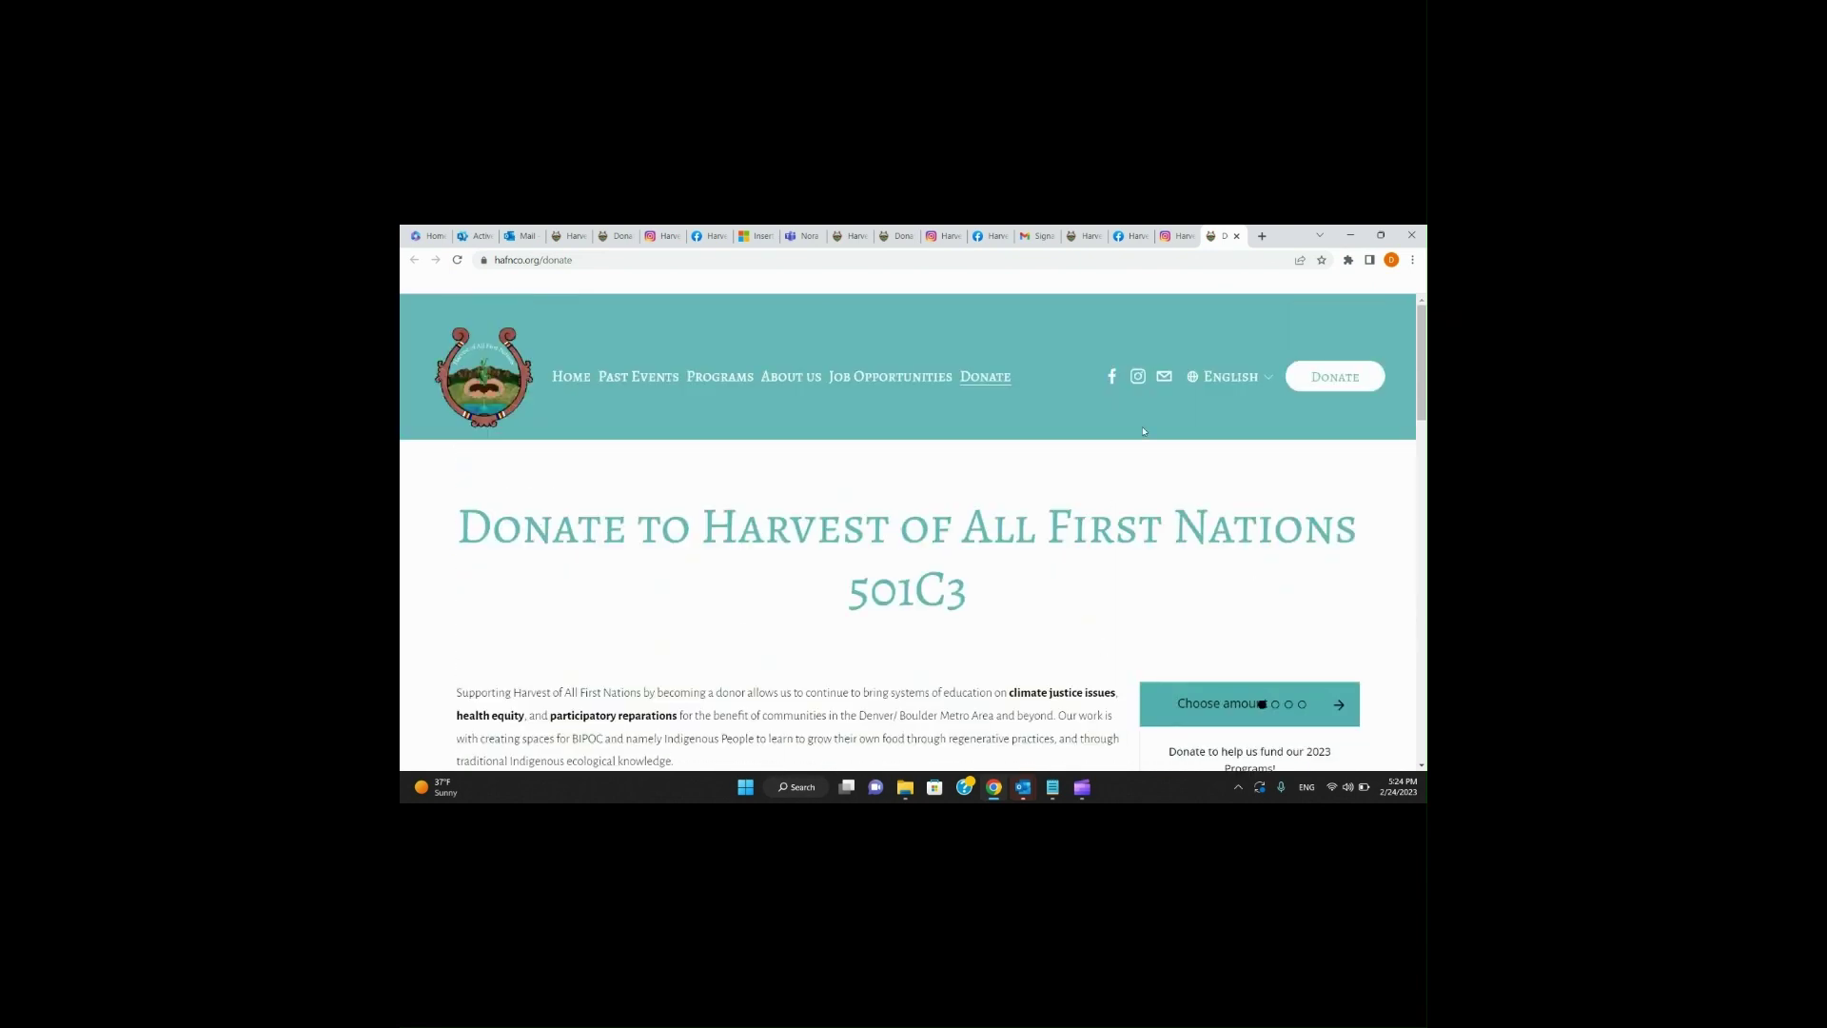
{"action": "left_click", "coordinate": [1028, 238]}
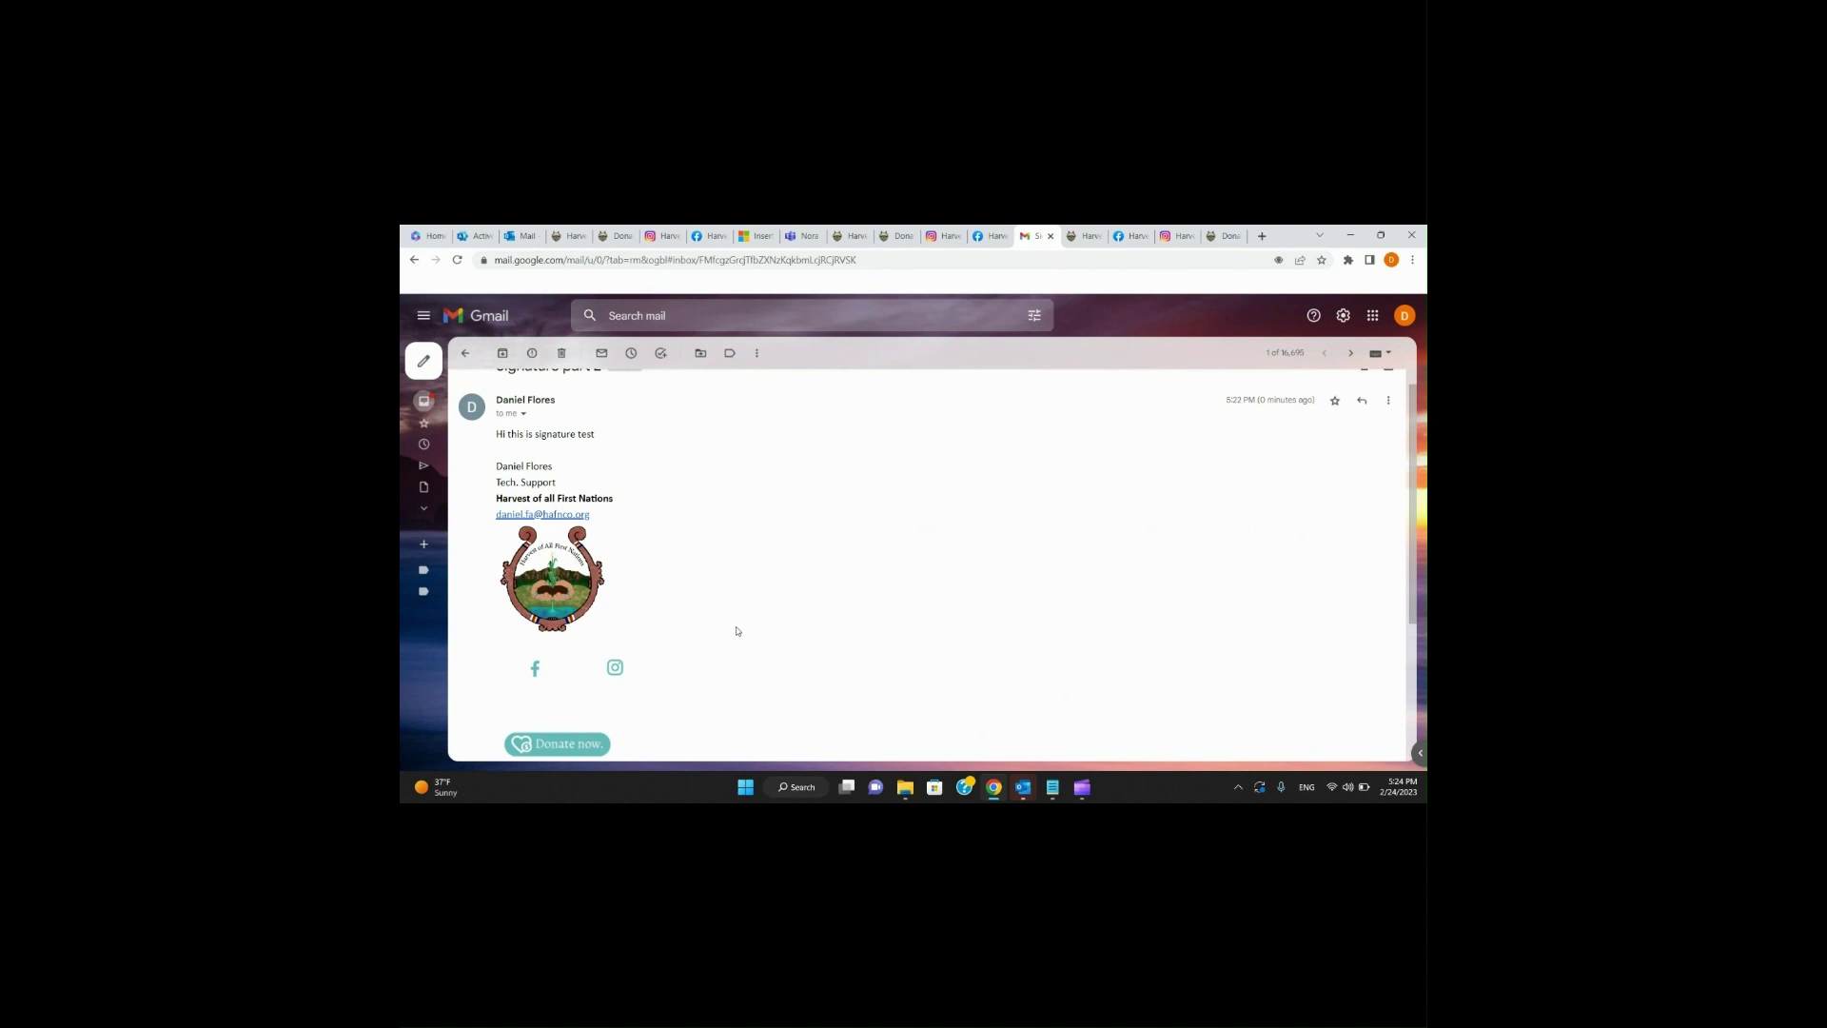
{"action": "scroll", "coordinate": [738, 628], "scroll_direction": "down", "scroll_amount": 2}
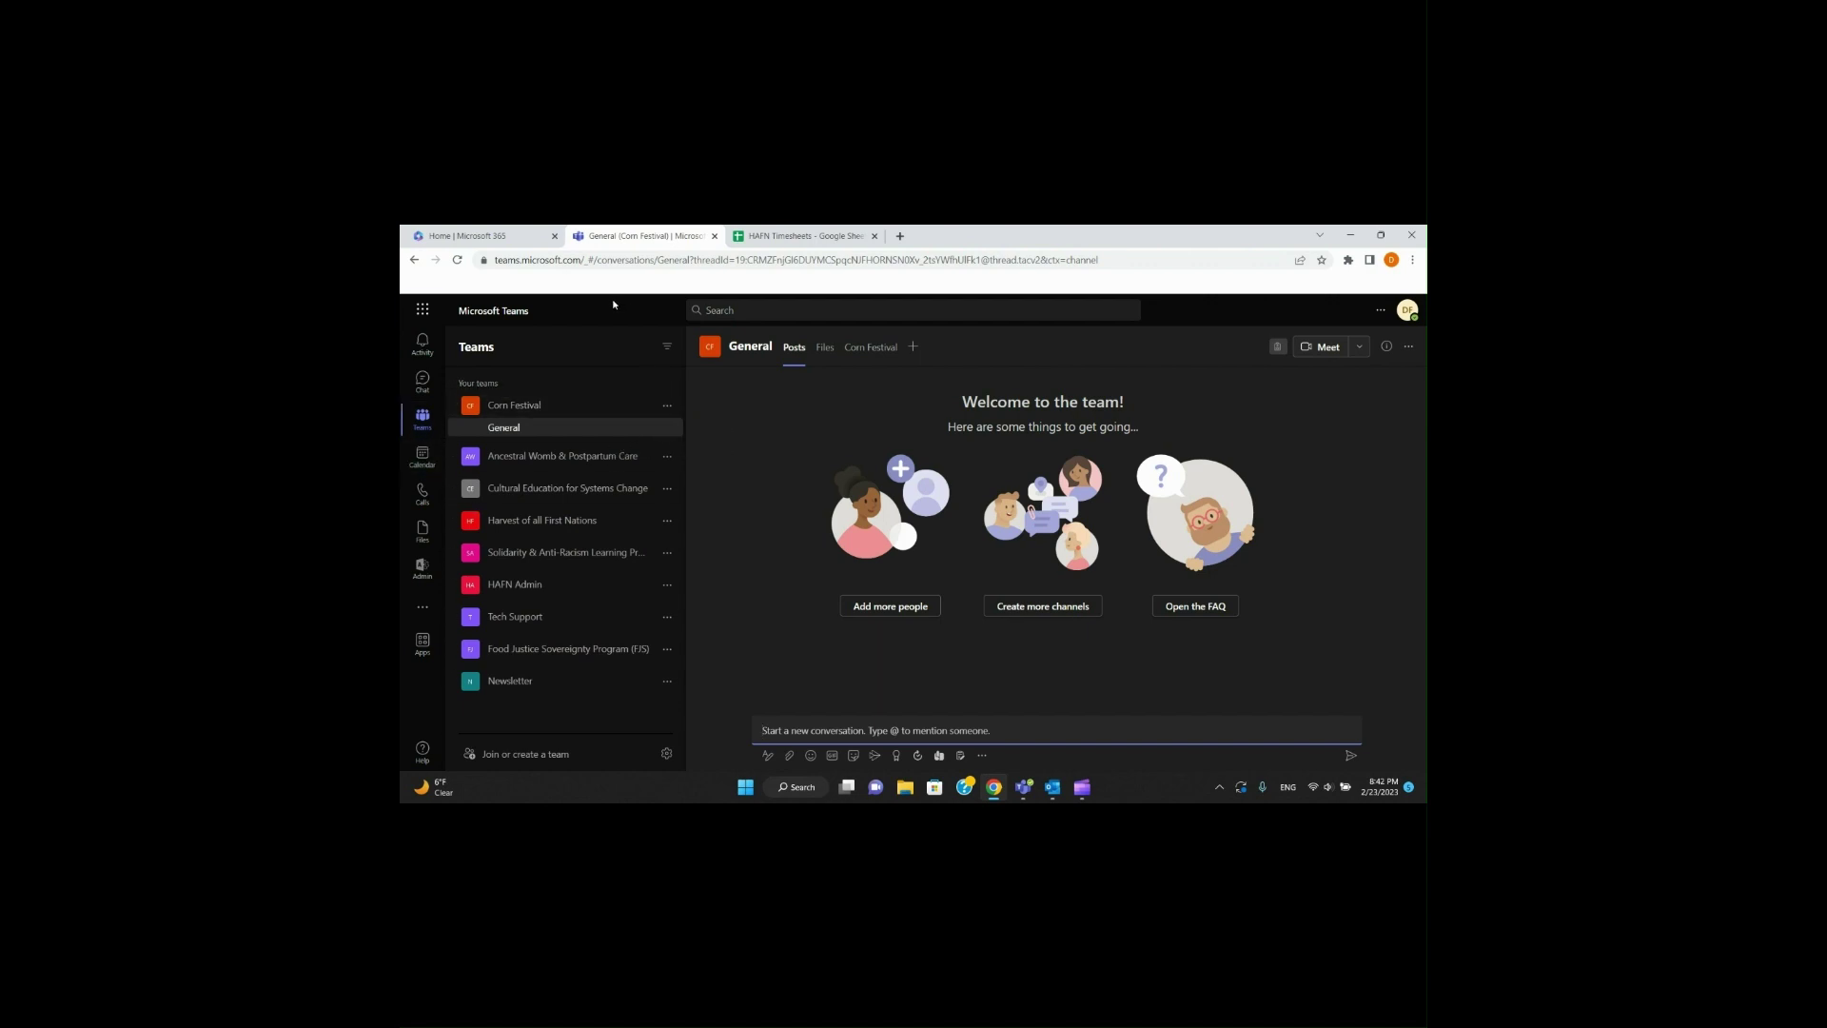
Step: Open Tech Support > General and its Tech_Support_Calendar tab showing February 2023
{"action": "left_click", "coordinate": [431, 379]}
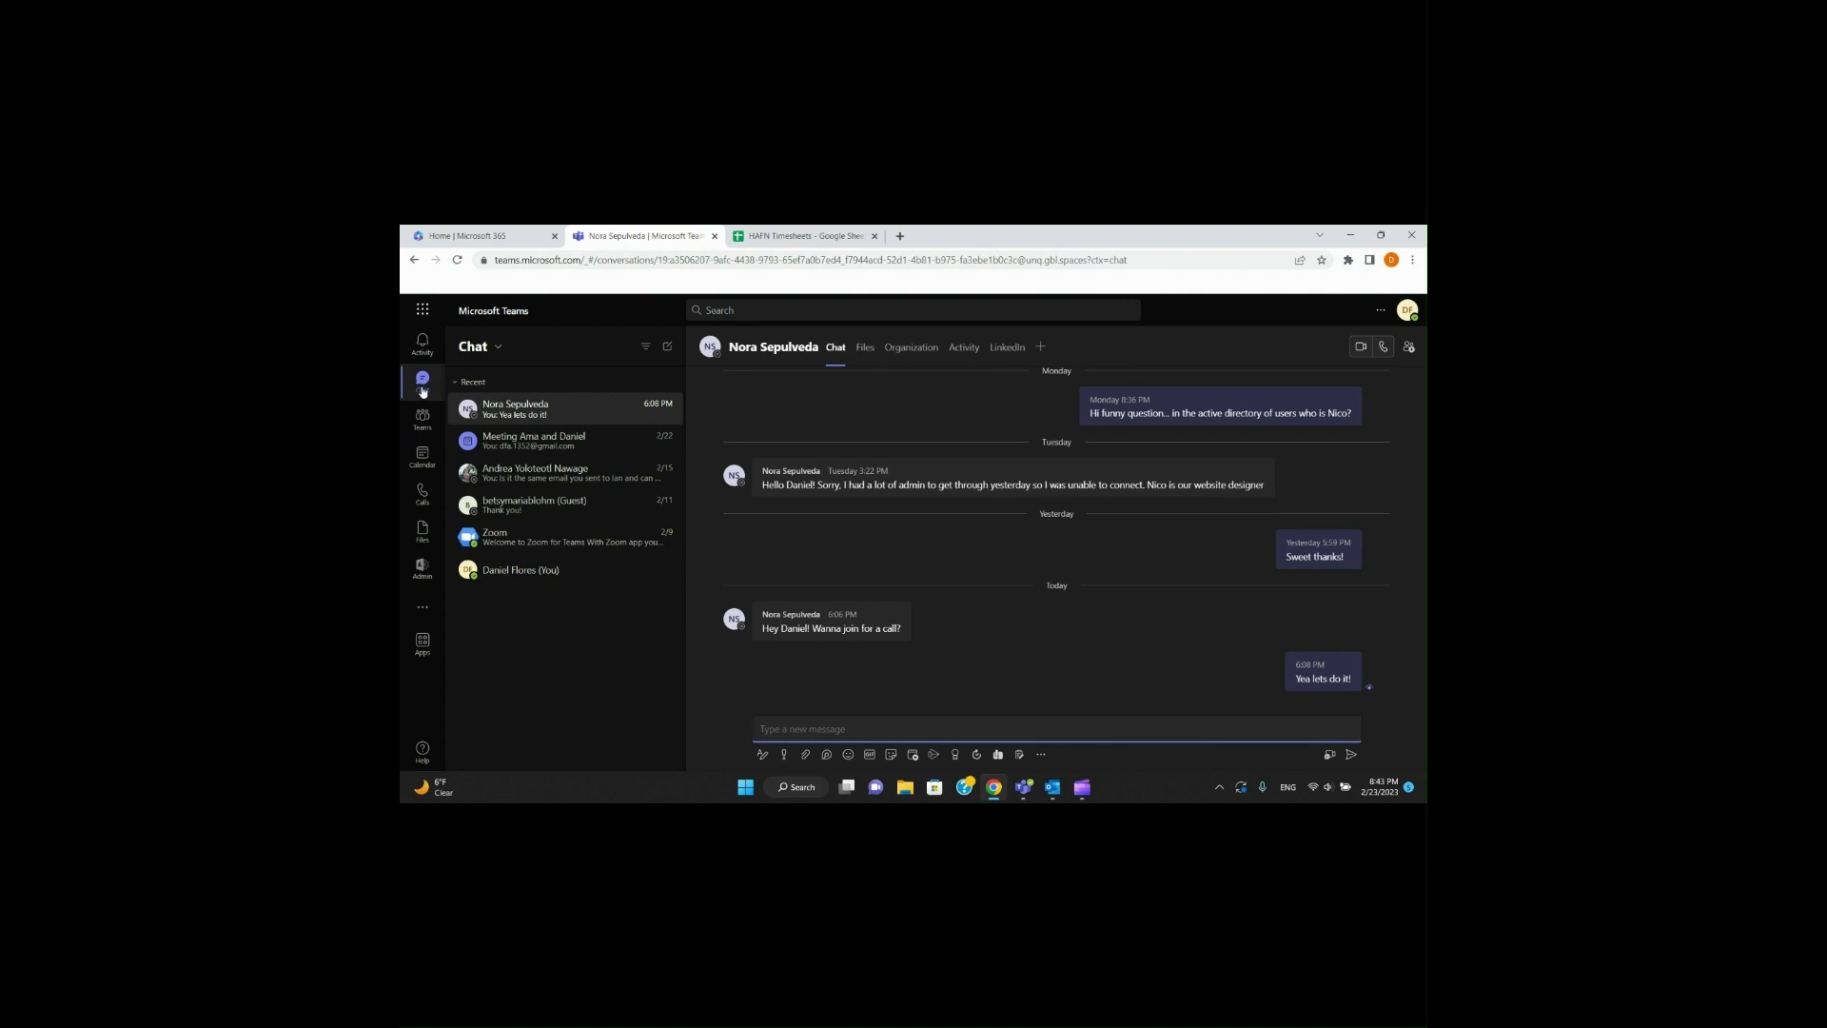
{"action": "left_click", "coordinate": [423, 418]}
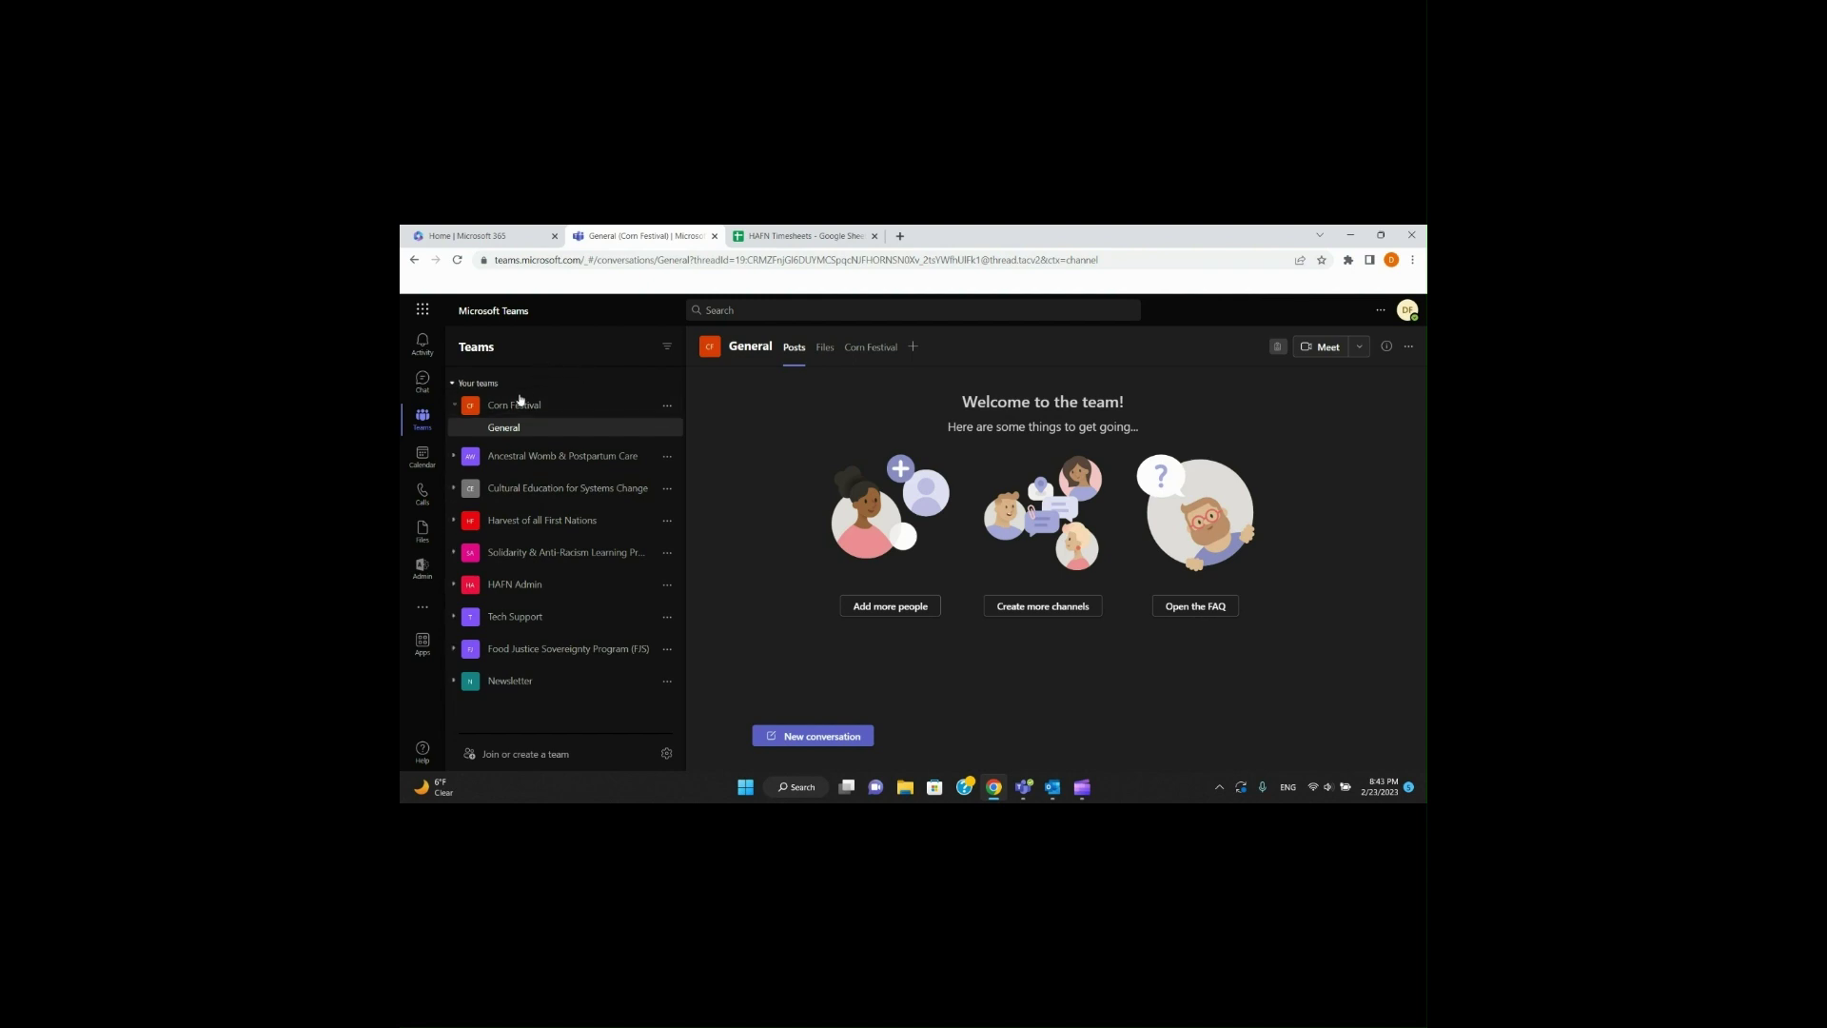
{"action": "left_click", "coordinate": [550, 618]}
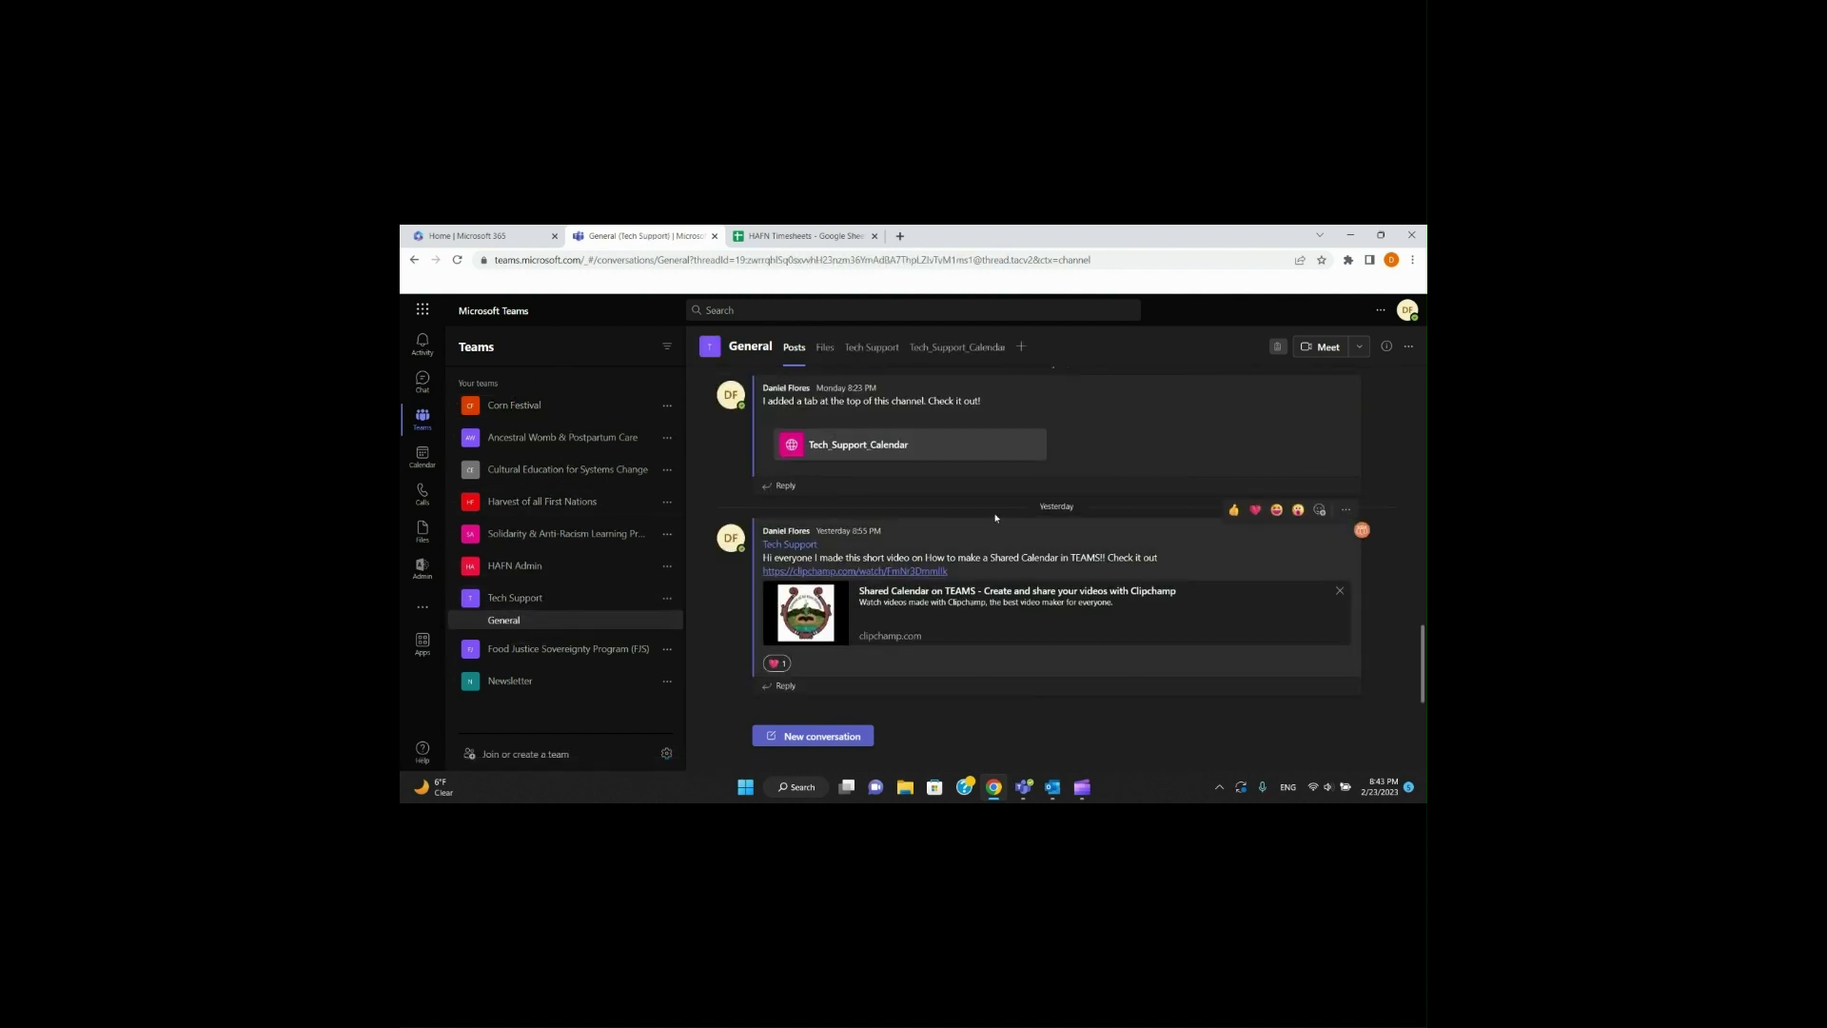
{"action": "scroll", "coordinate": [995, 512], "scroll_direction": "up", "scroll_amount": 10}
{"action": "scroll", "coordinate": [998, 513], "scroll_direction": "down", "scroll_amount": 10}
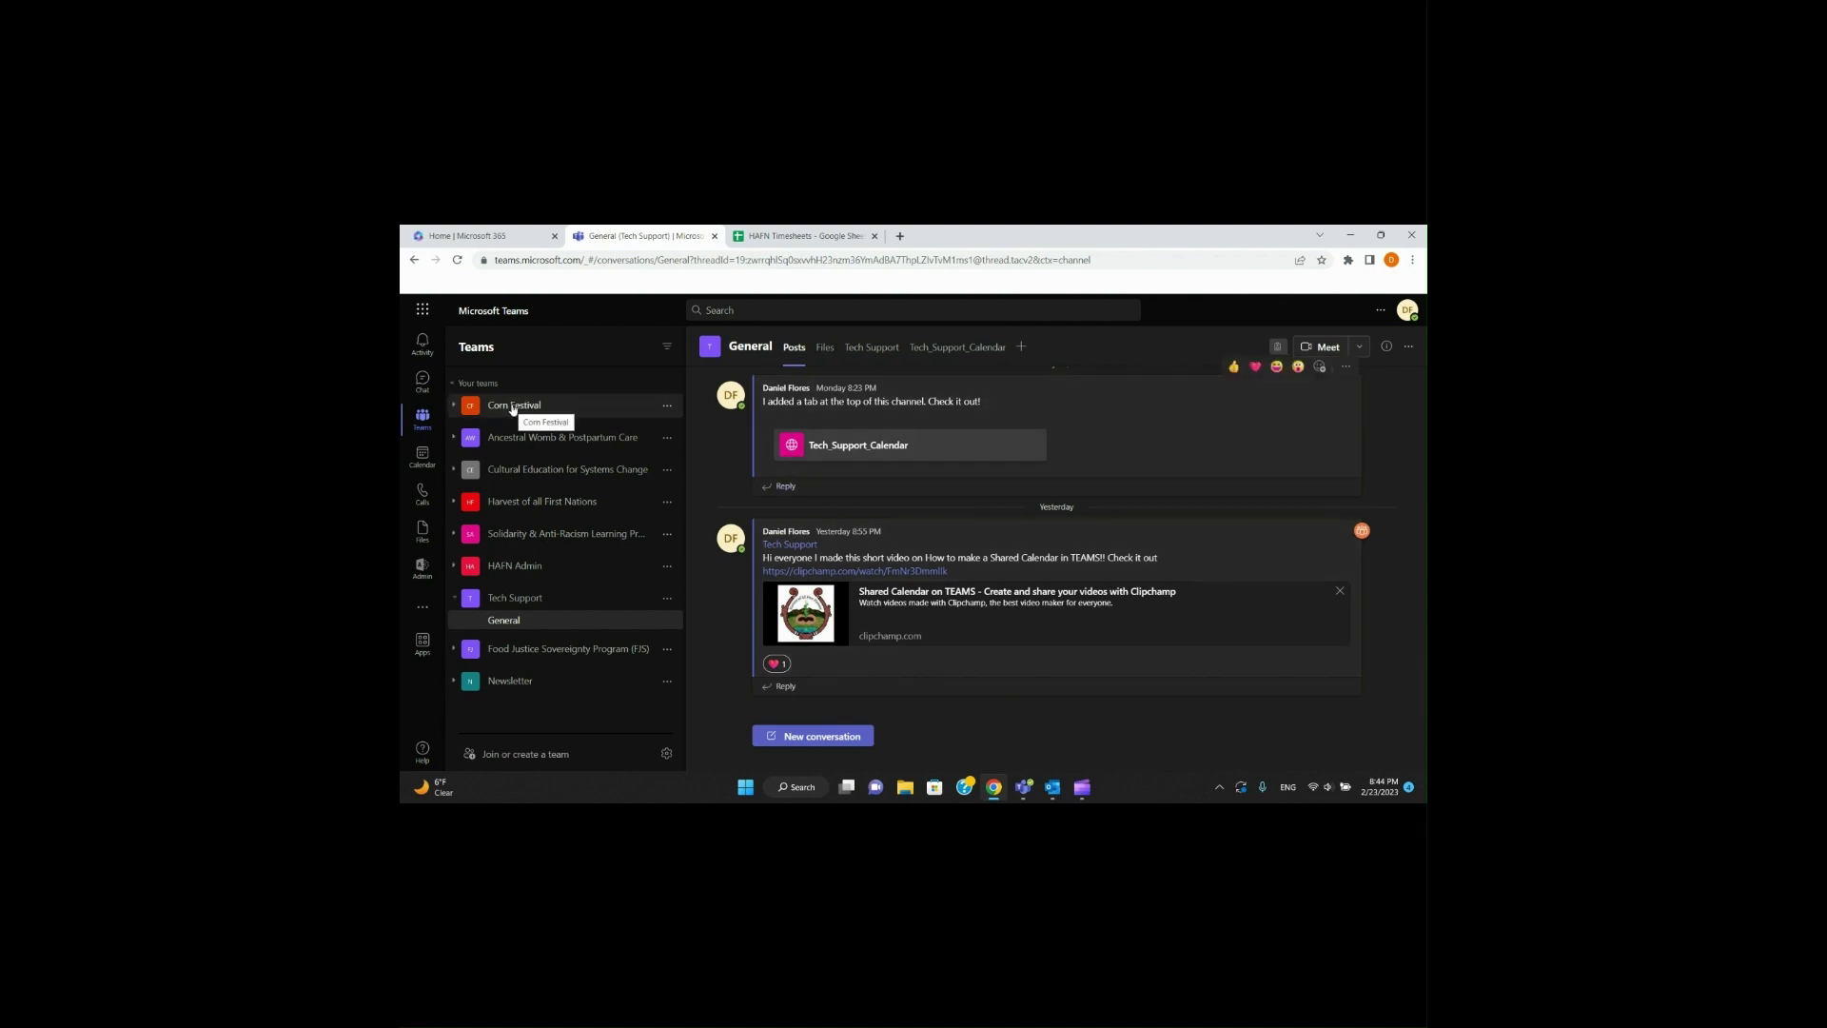
{"action": "left_click", "coordinate": [885, 447]}
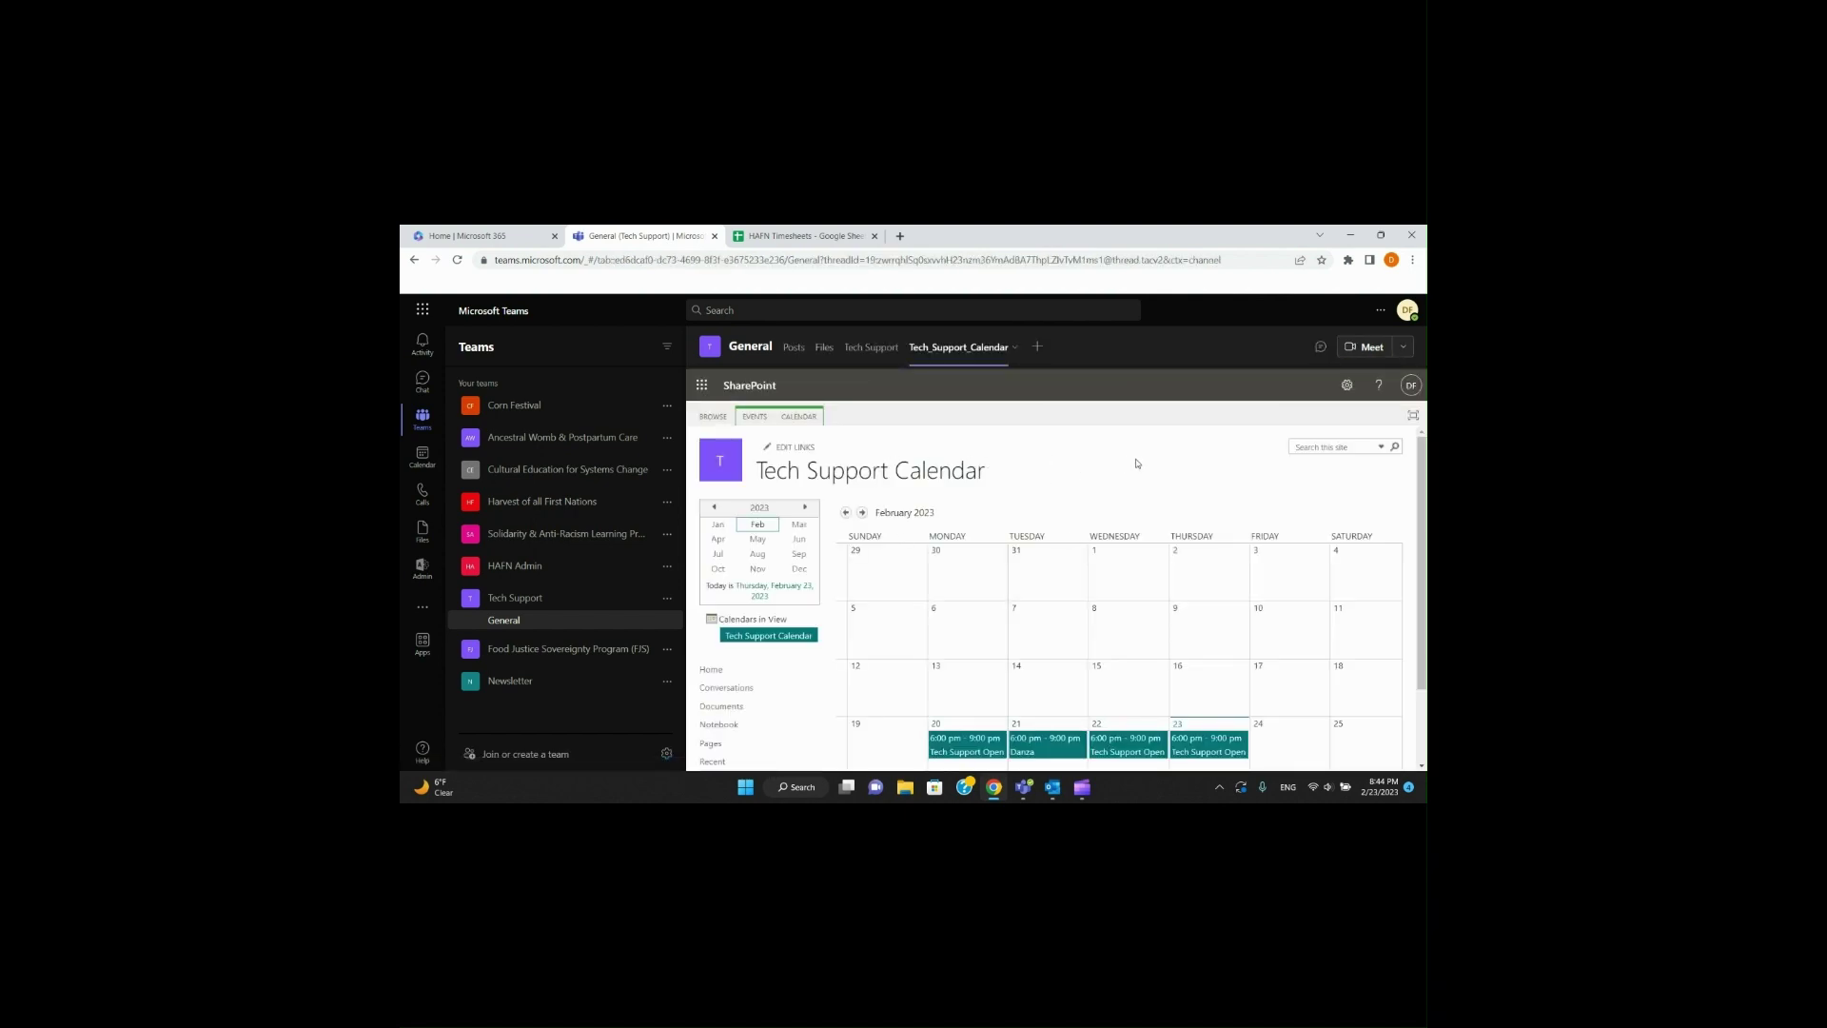
Step: Cancel the new calendar item form and show the Teams calendar for February 20–24, 2023
{"action": "scroll", "coordinate": [1135, 466], "scroll_direction": "down", "scroll_amount": 2}
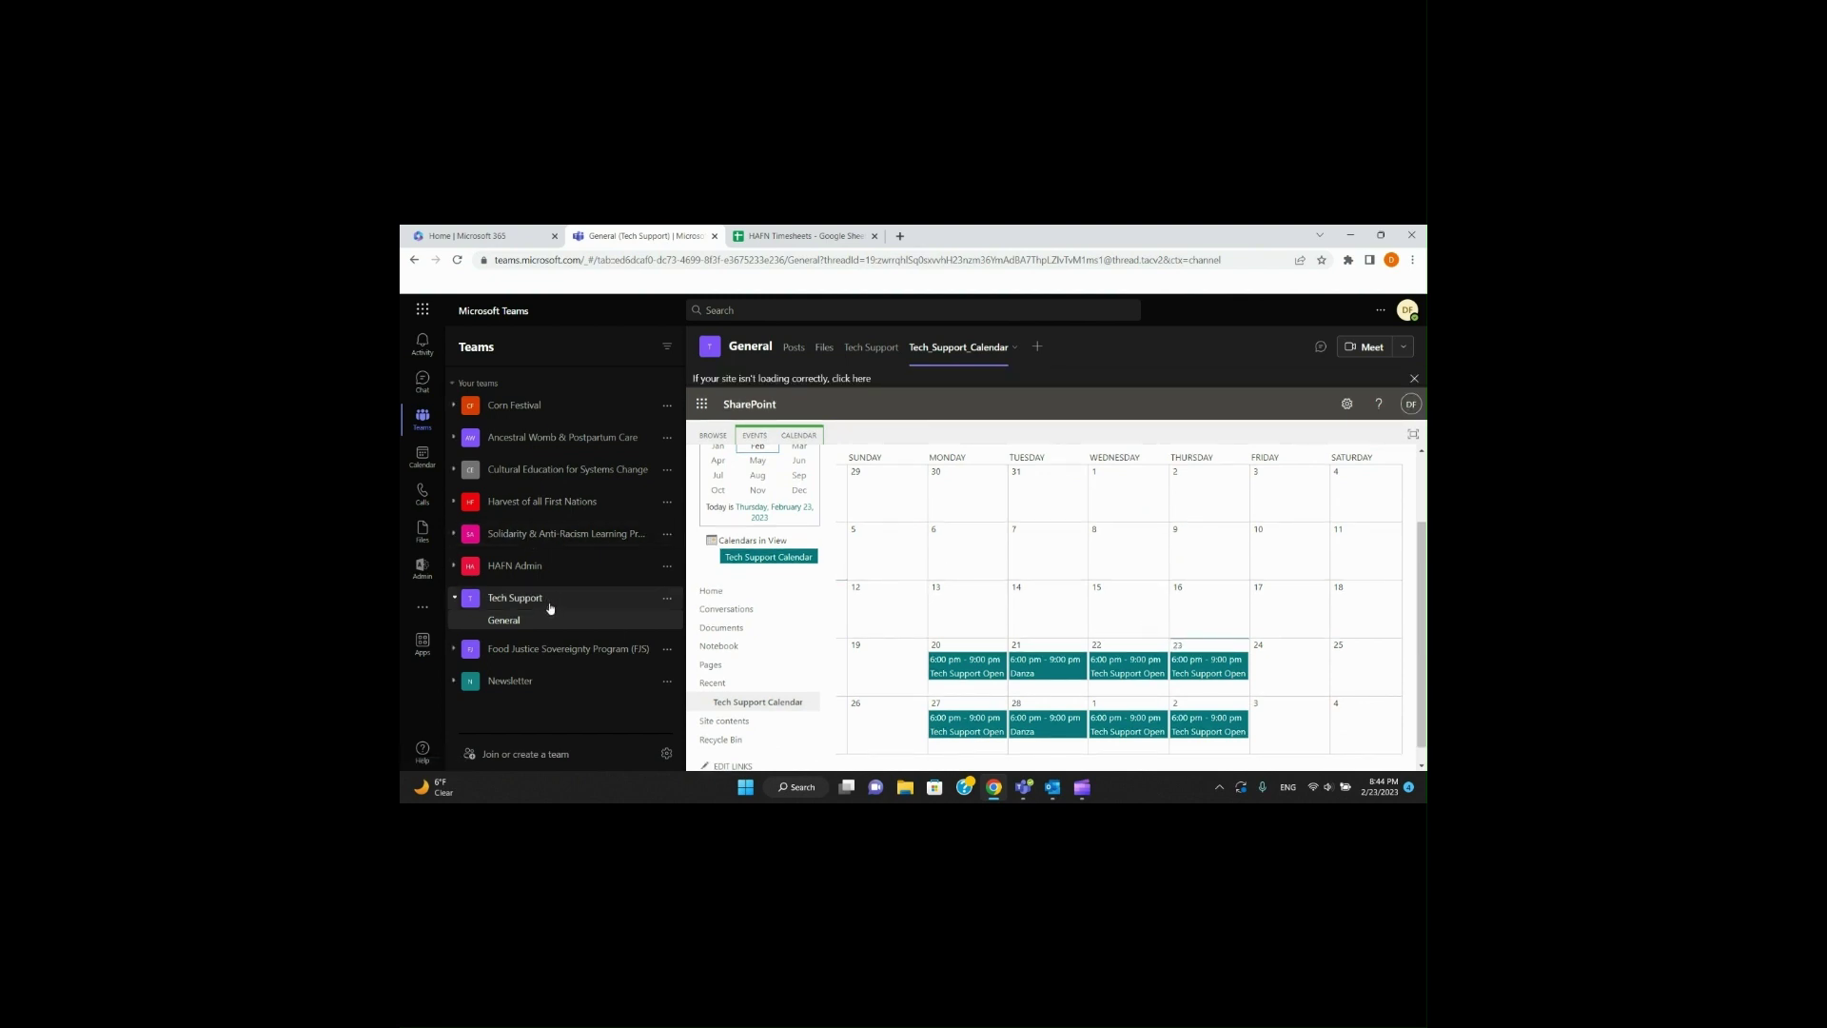
{"action": "left_click", "coordinate": [875, 691]}
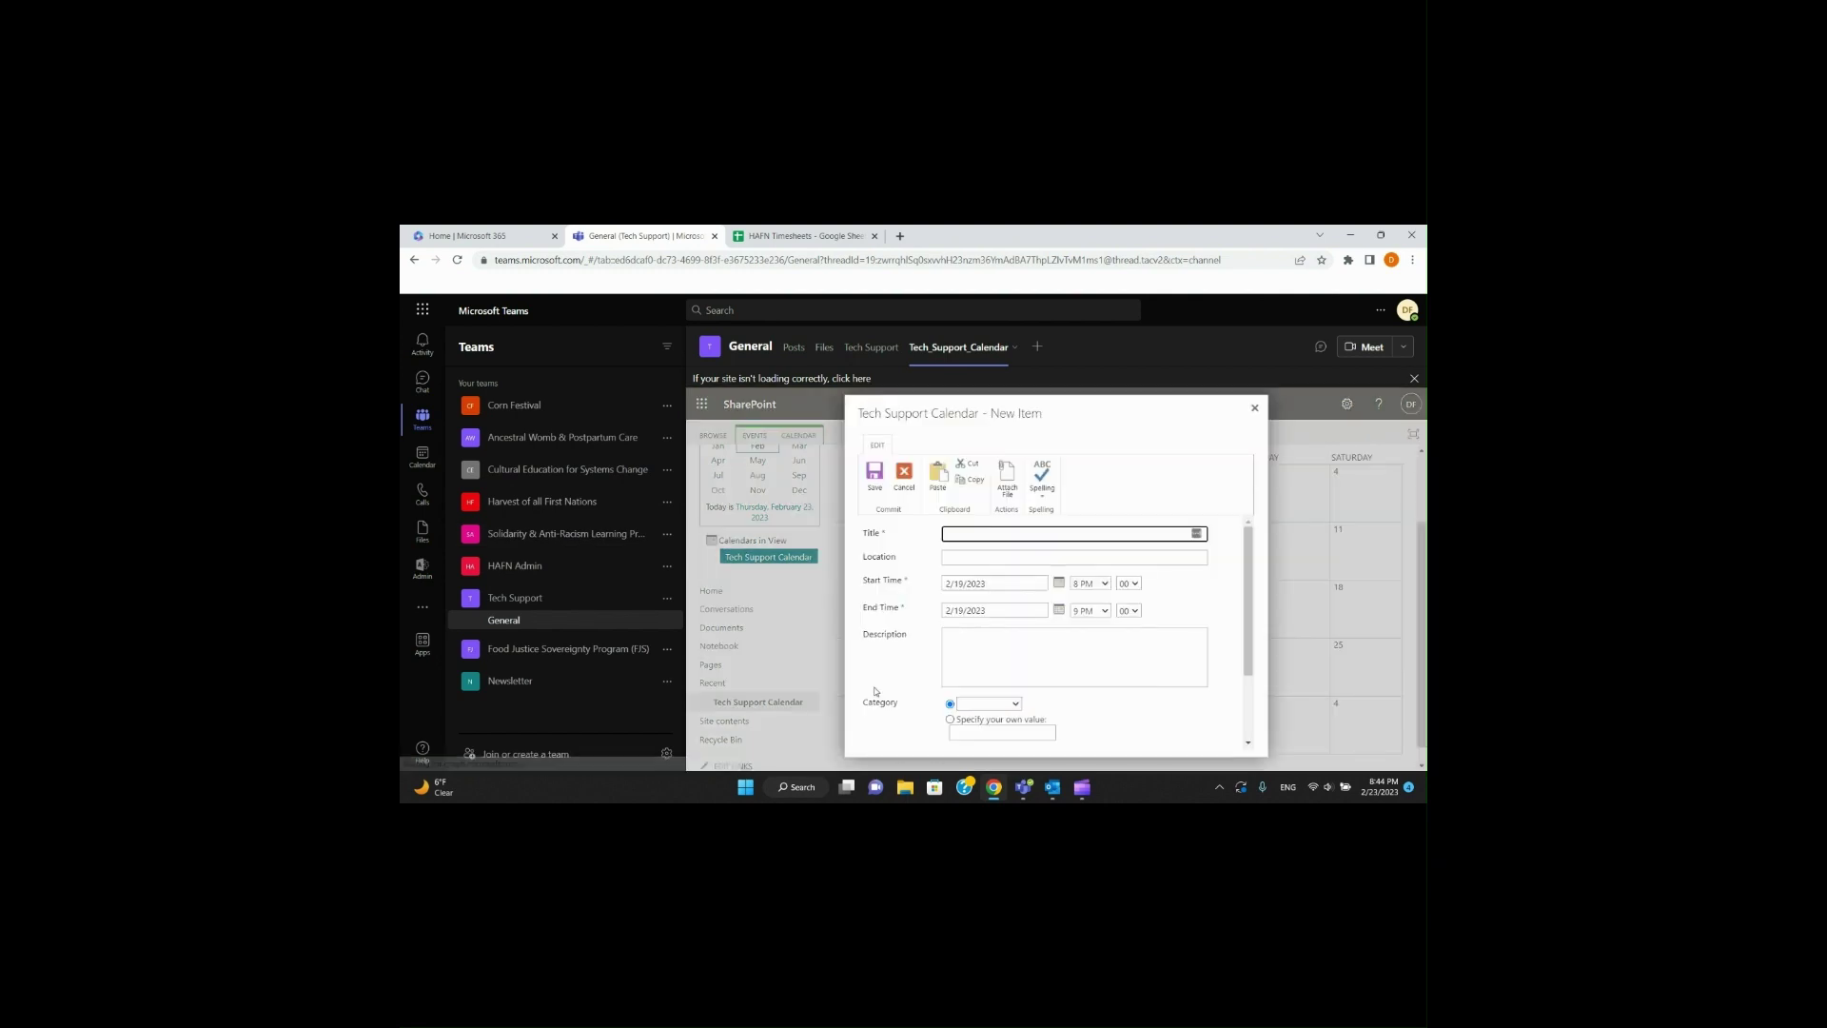
{"action": "left_click", "coordinate": [1255, 410]}
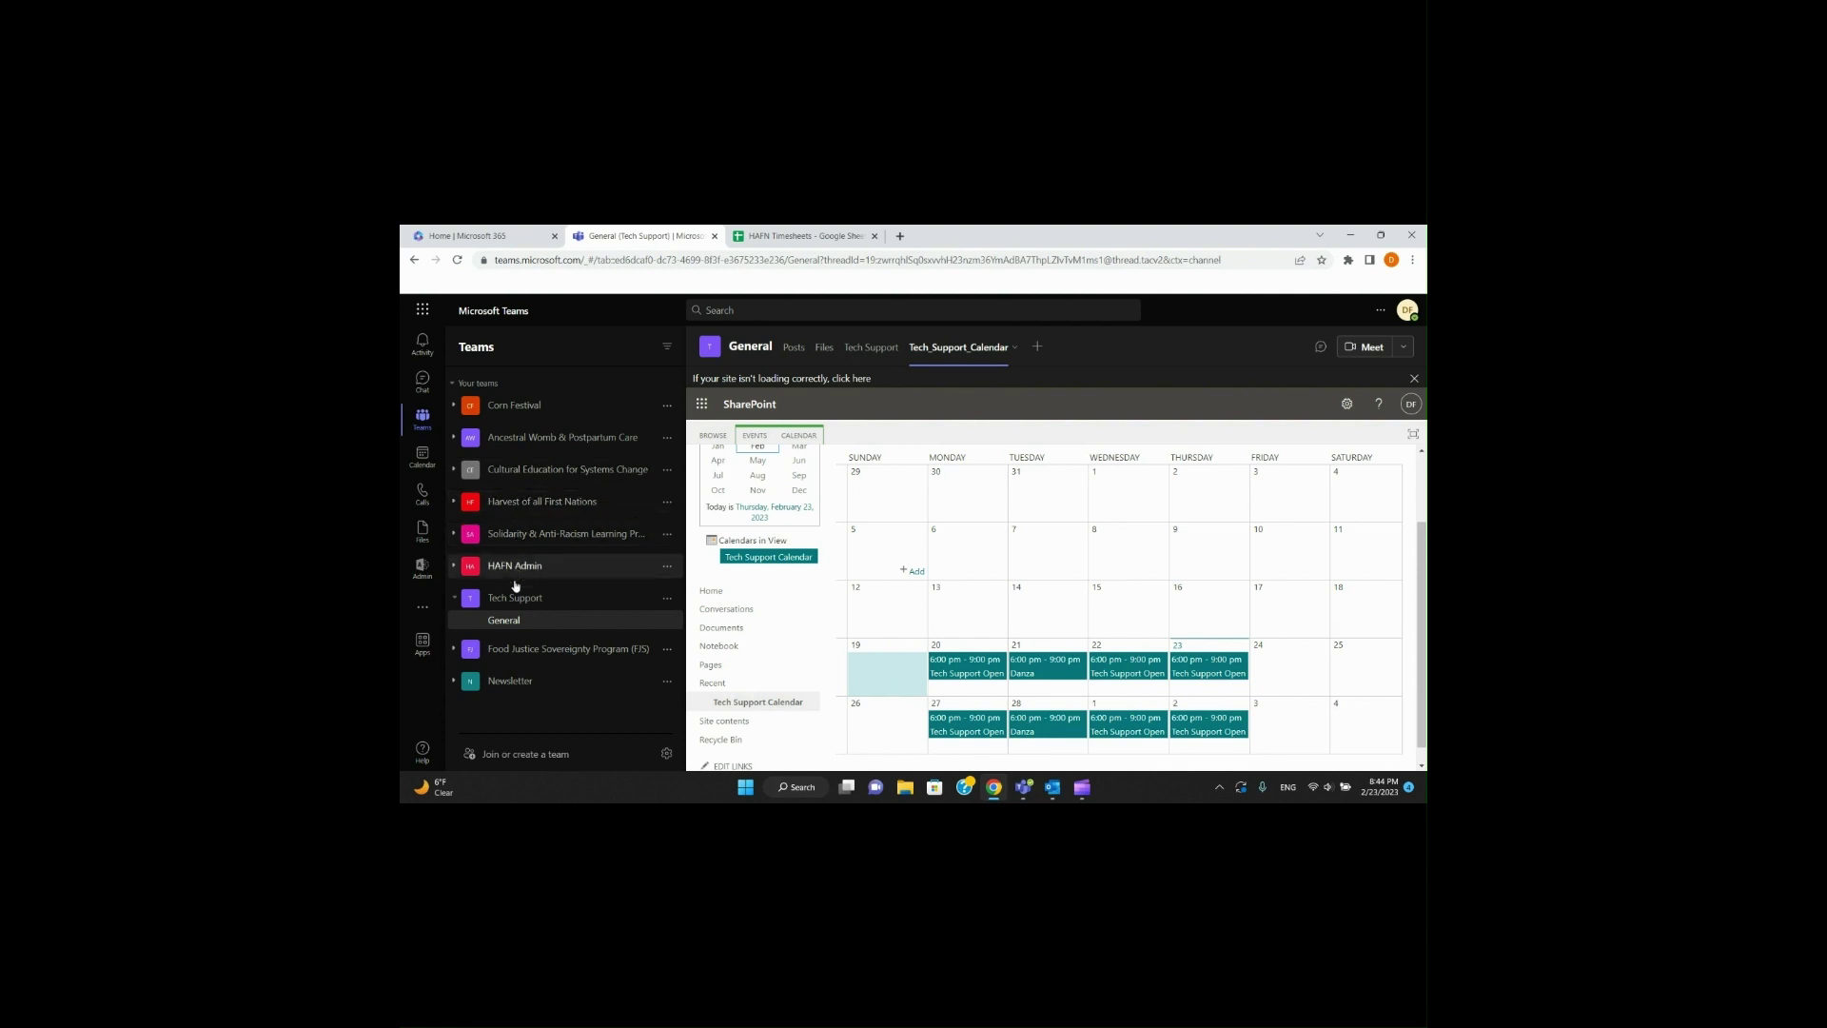
{"action": "left_click", "coordinate": [423, 455]}
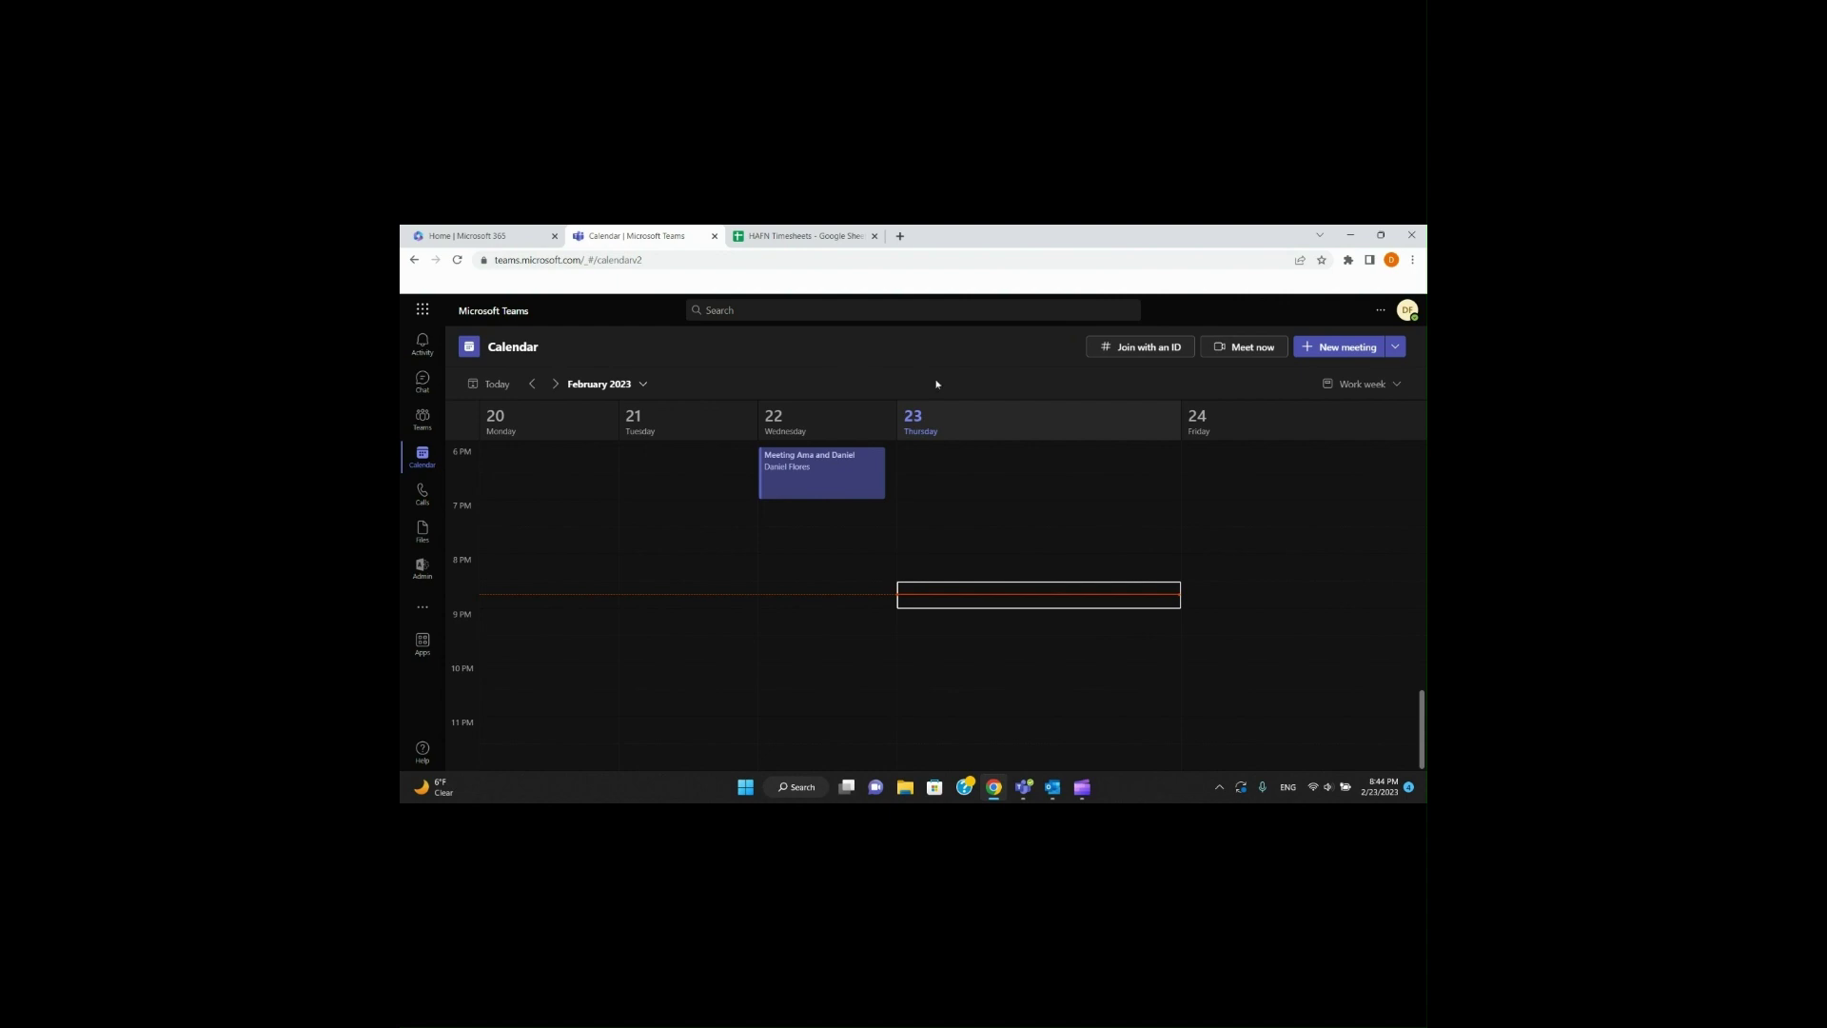
Step: Maximize Outlook and share the Re: Email Signature email to Teams Tech Support > General
{"action": "left_click", "coordinate": [1048, 789]}
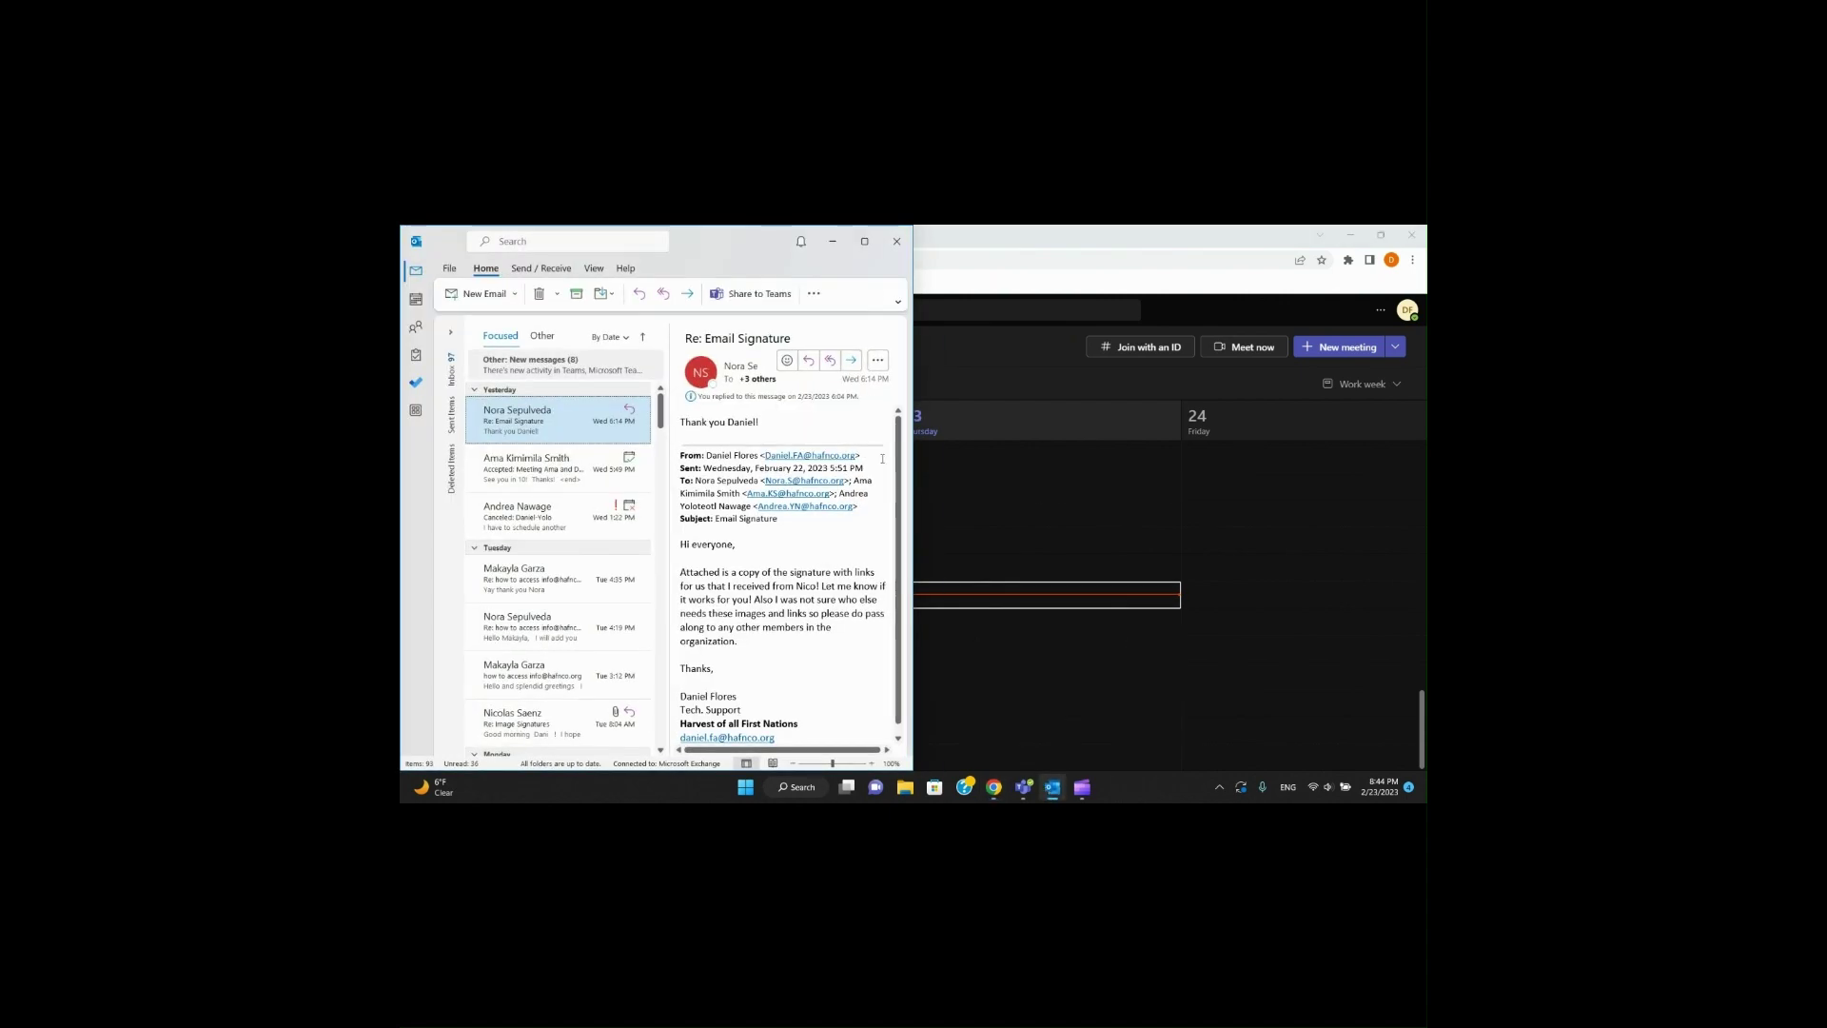
{"action": "left_click", "coordinate": [866, 242]}
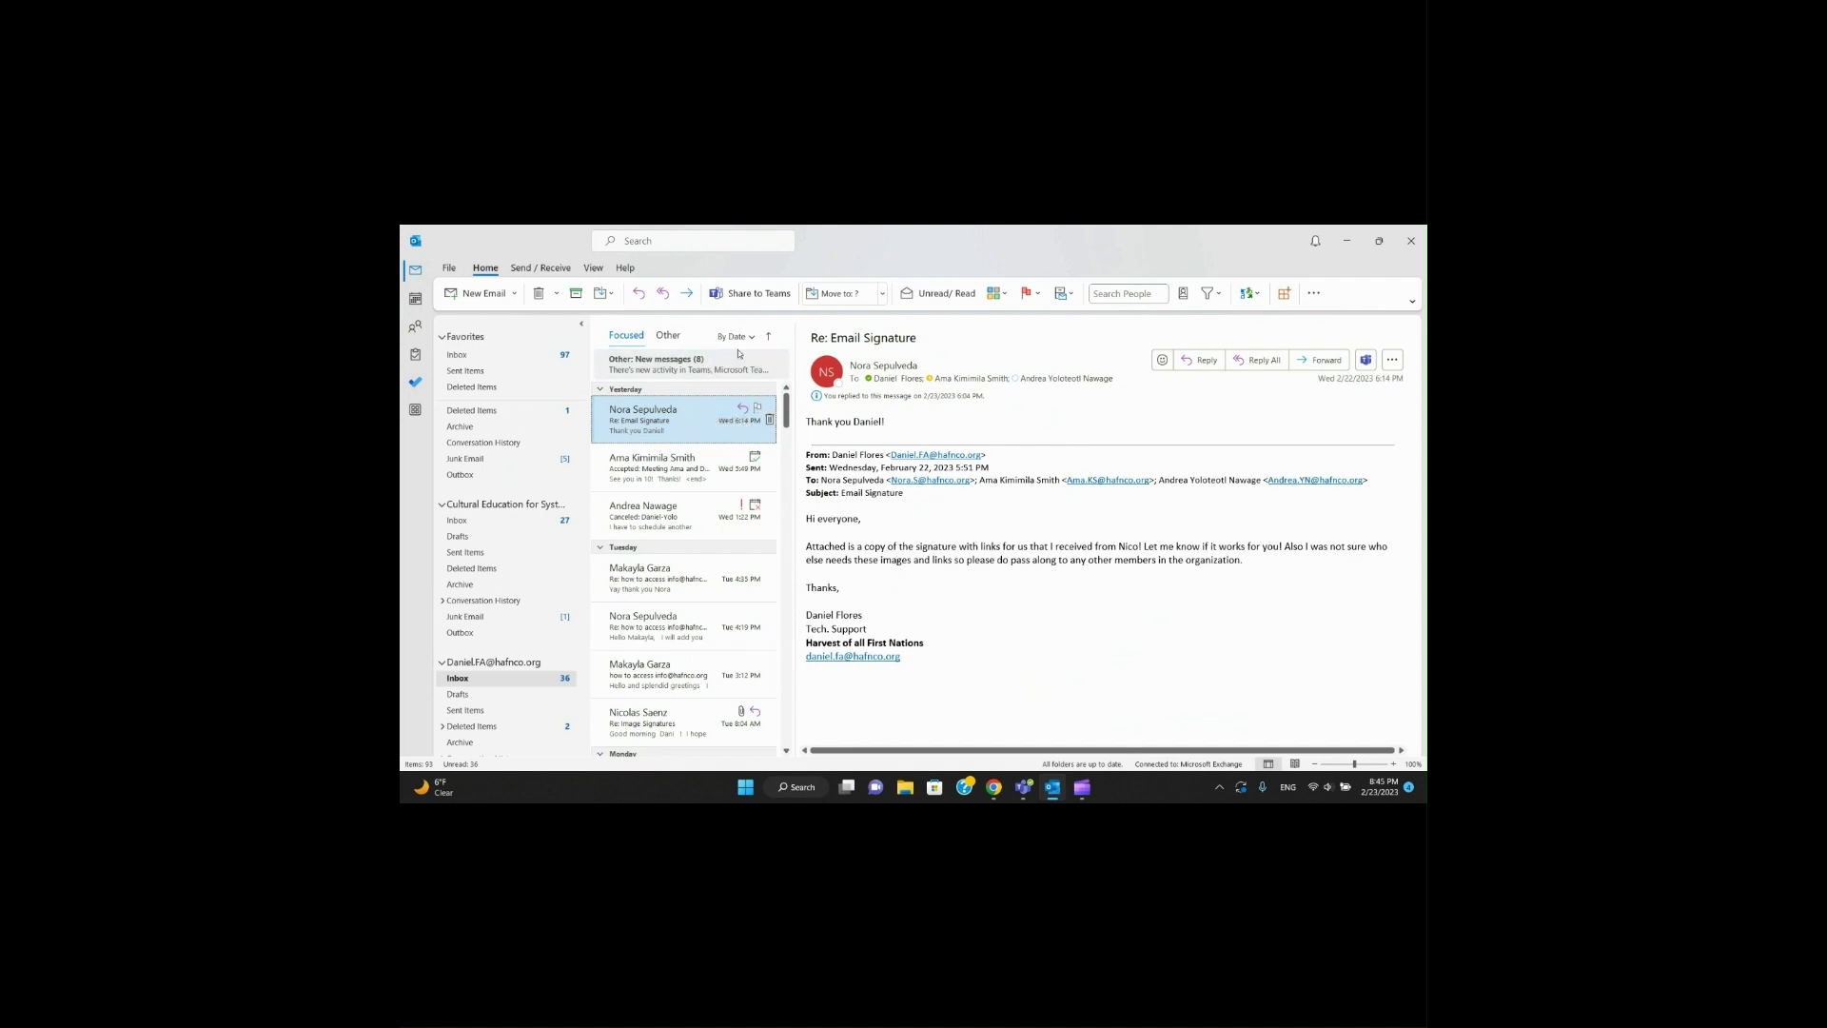
{"action": "left_click", "coordinate": [754, 295]}
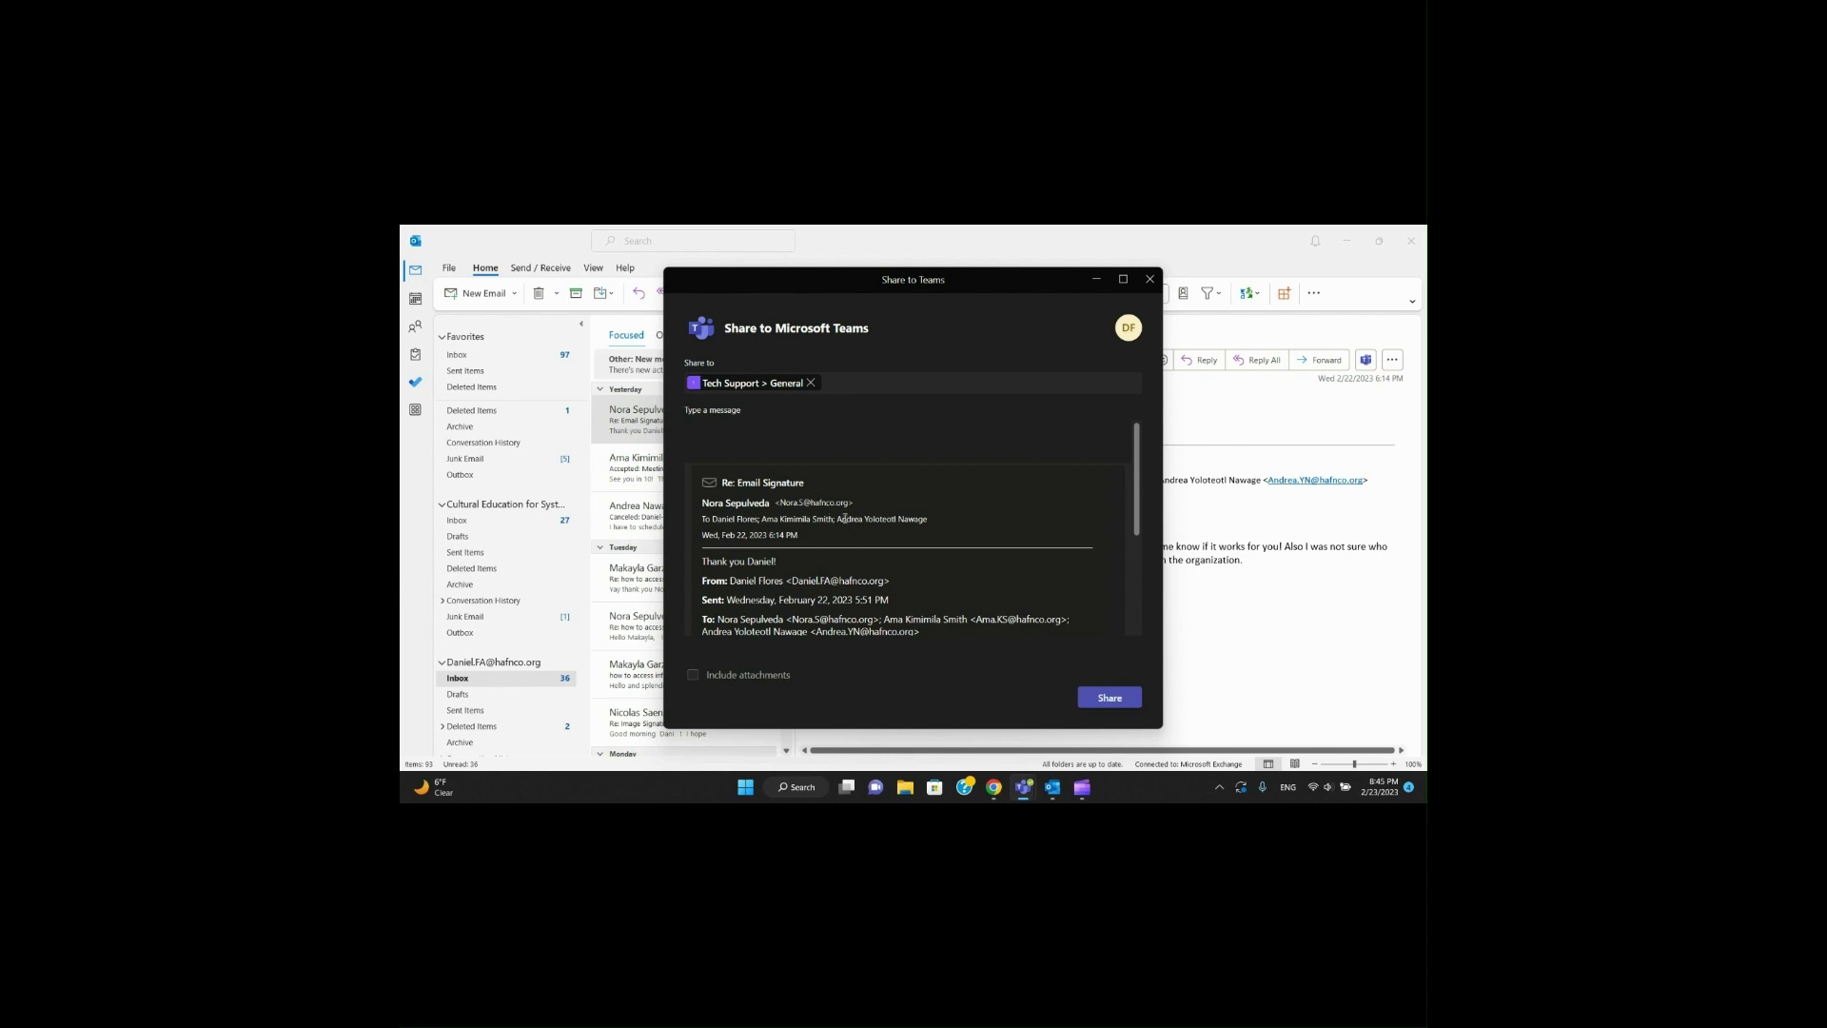
{"action": "scroll", "coordinate": [846, 584], "scroll_direction": "down", "scroll_amount": 3}
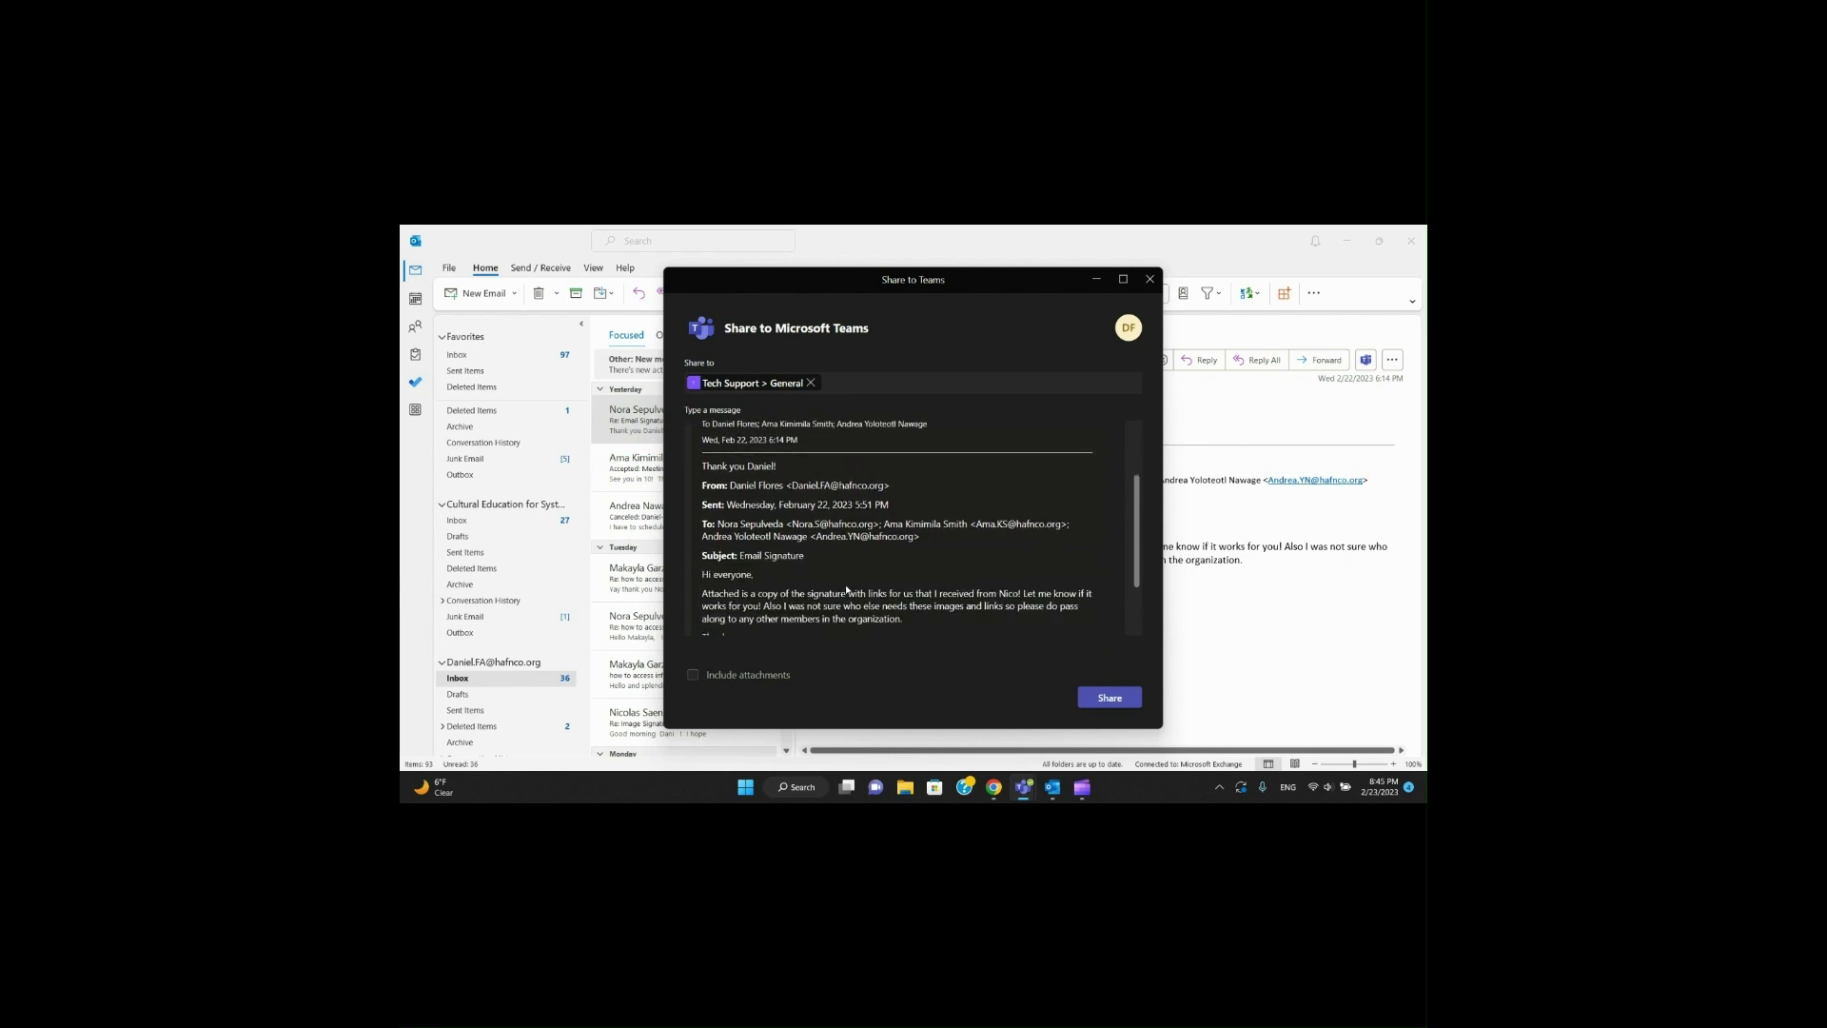
{"action": "scroll", "coordinate": [846, 590], "scroll_direction": "up", "scroll_amount": 1}
{"action": "scroll", "coordinate": [846, 590], "scroll_direction": "up", "scroll_amount": 2}
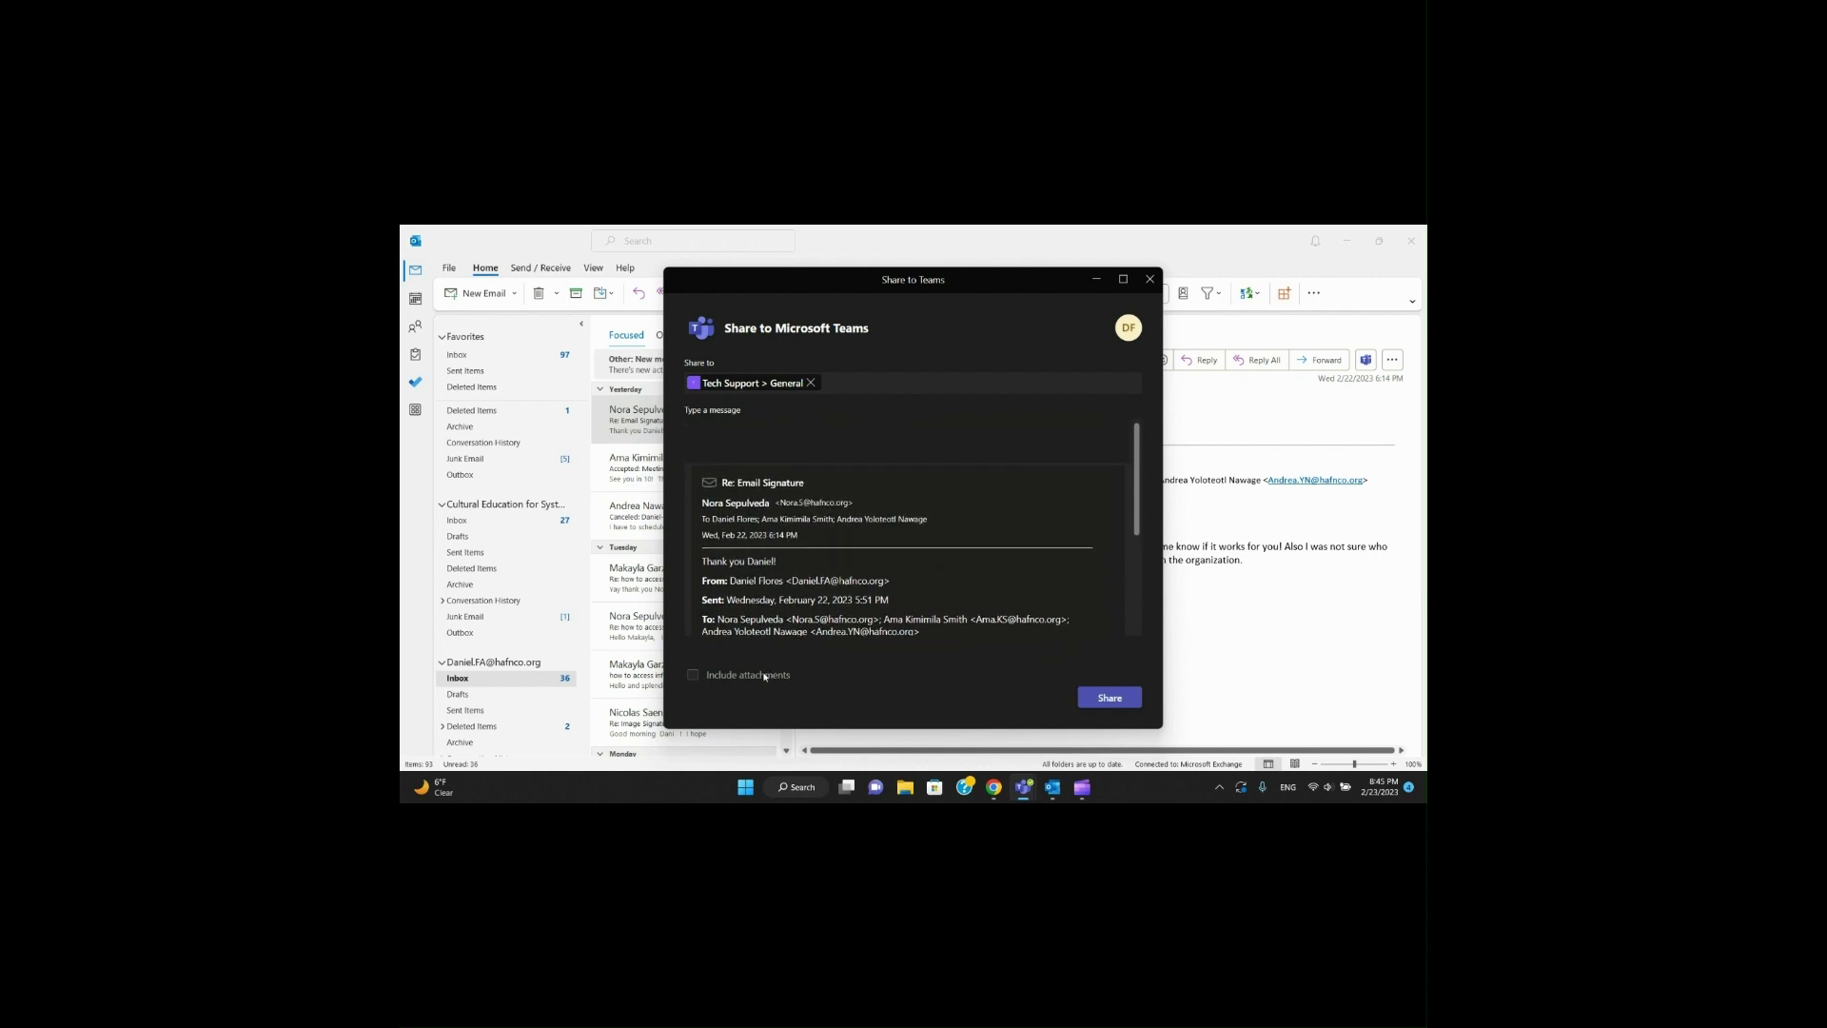
{"action": "scroll", "coordinate": [807, 598], "scroll_direction": "down", "scroll_amount": 5}
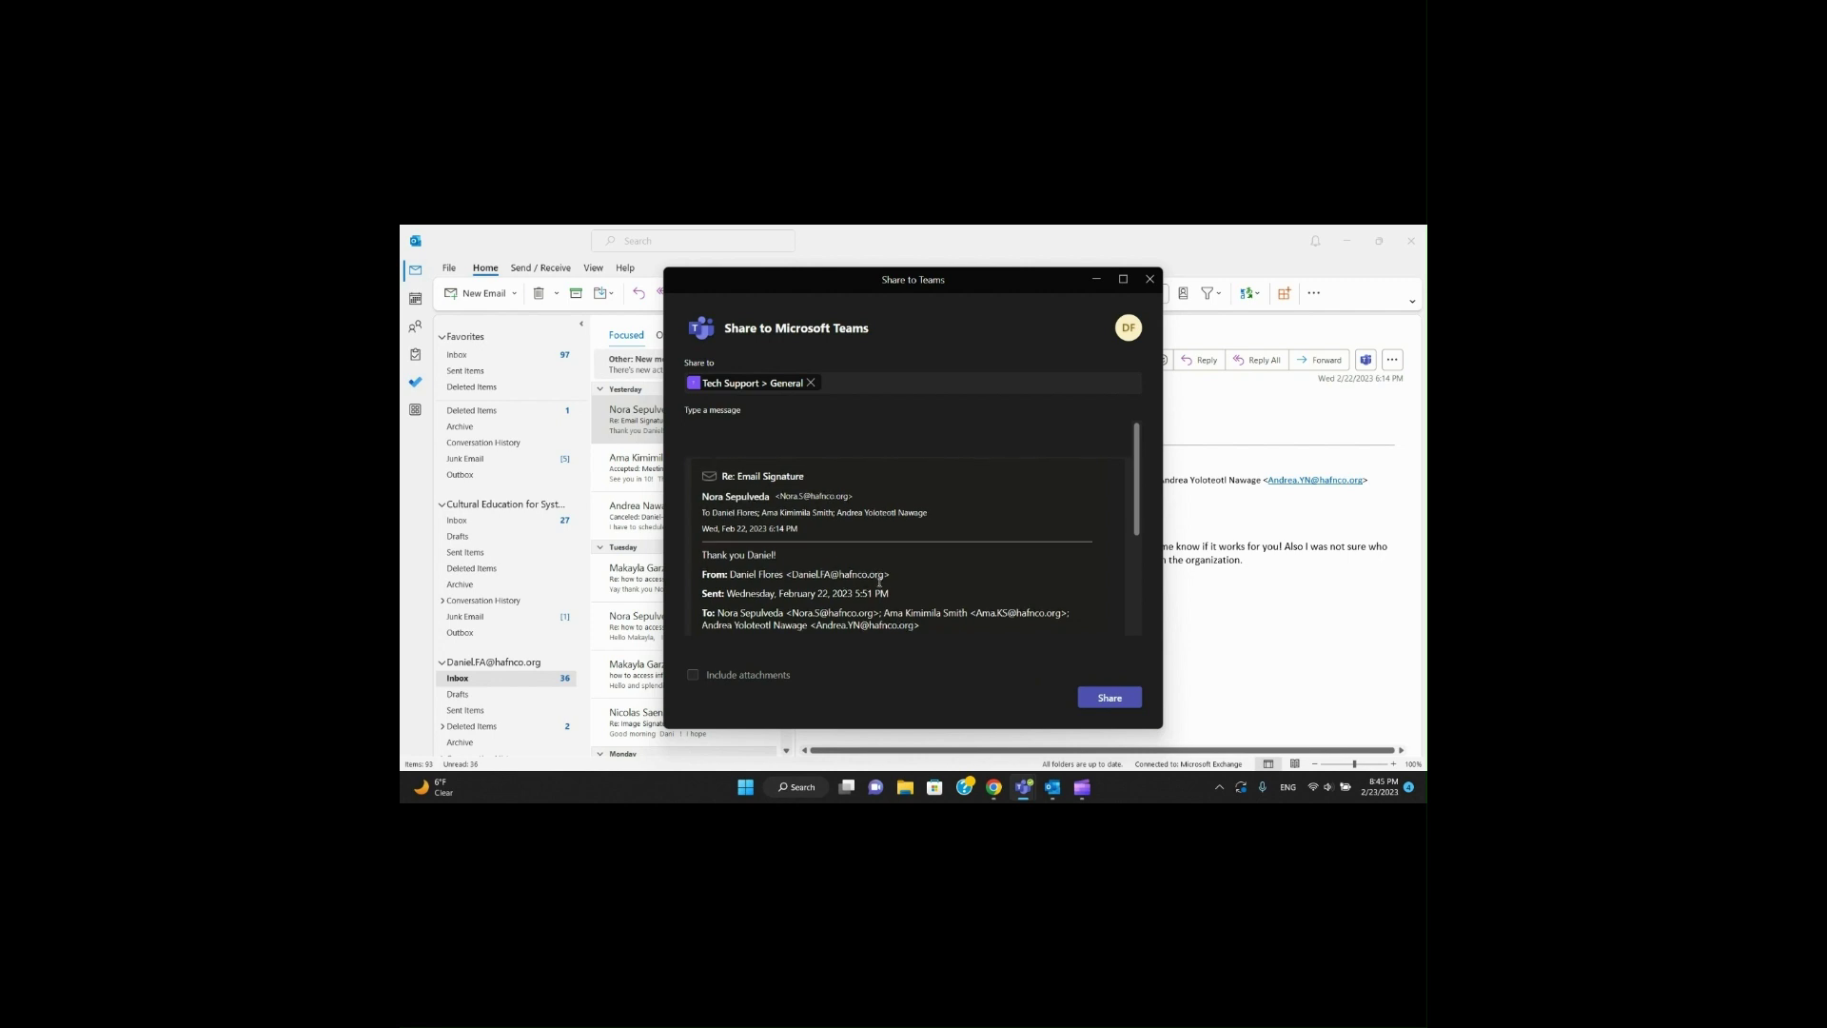
{"action": "left_click", "coordinate": [1129, 706]}
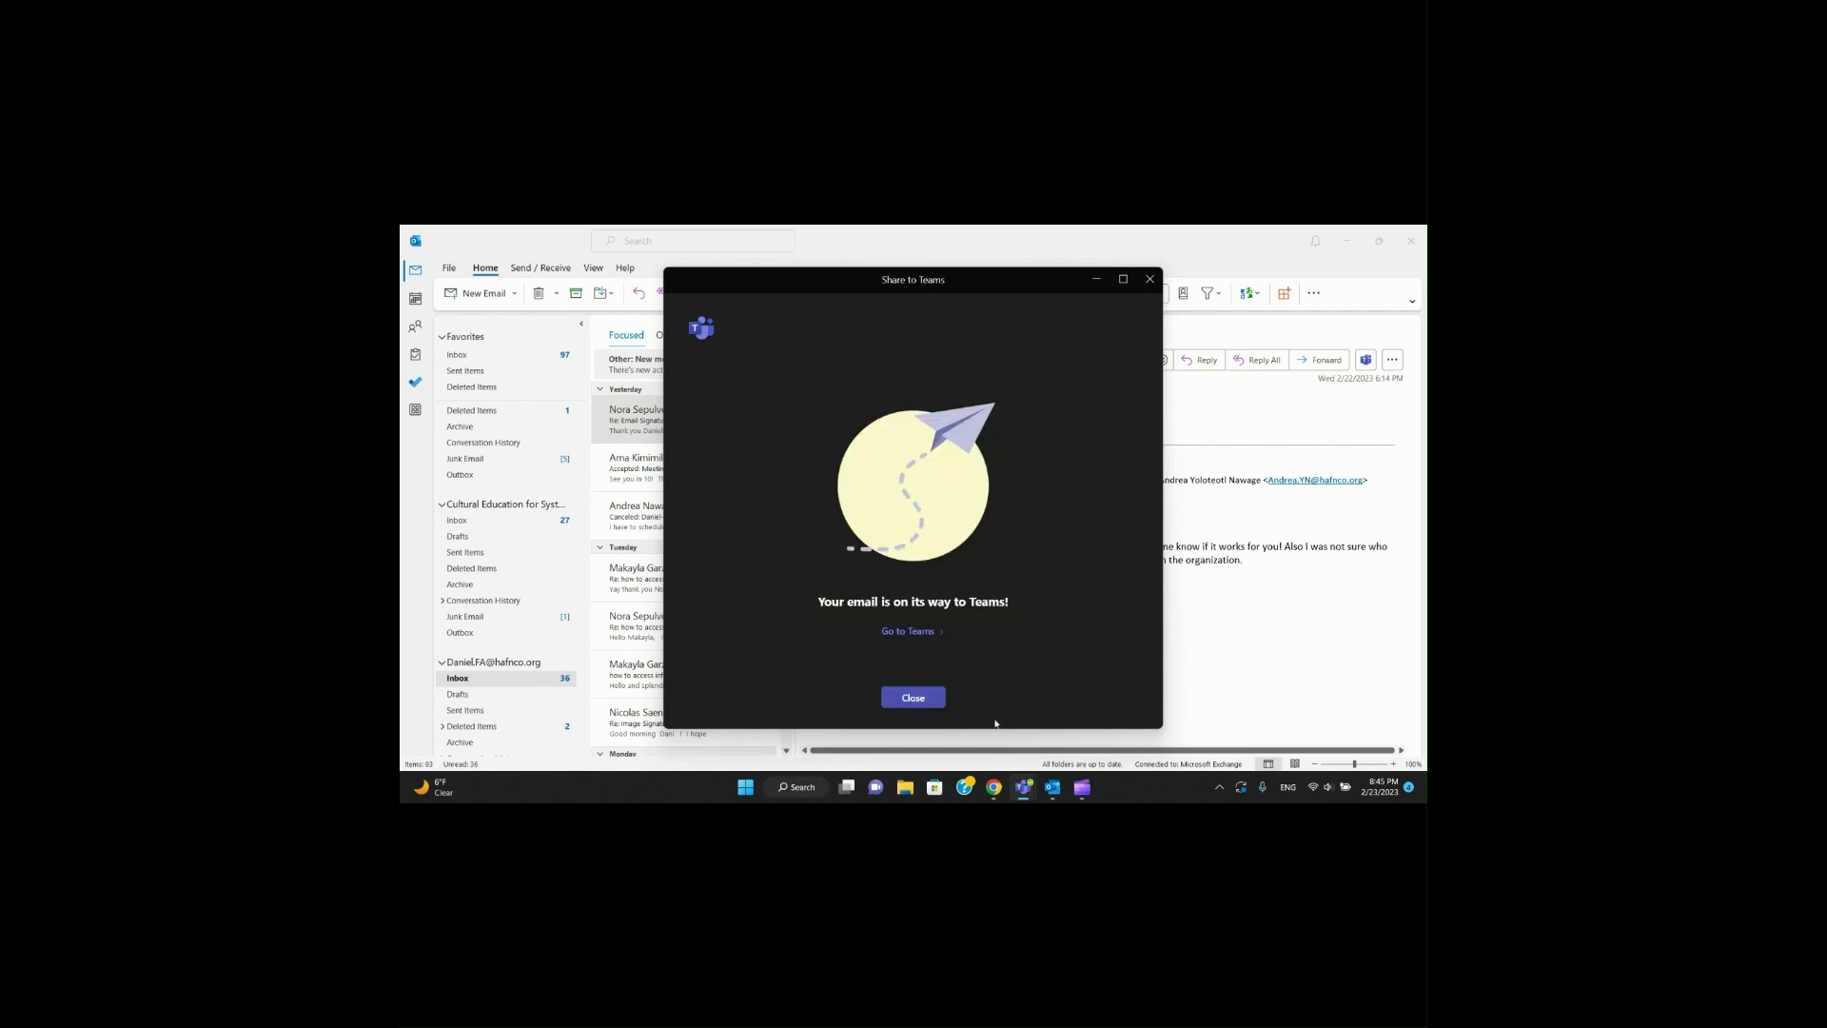
{"action": "left_click", "coordinate": [920, 702]}
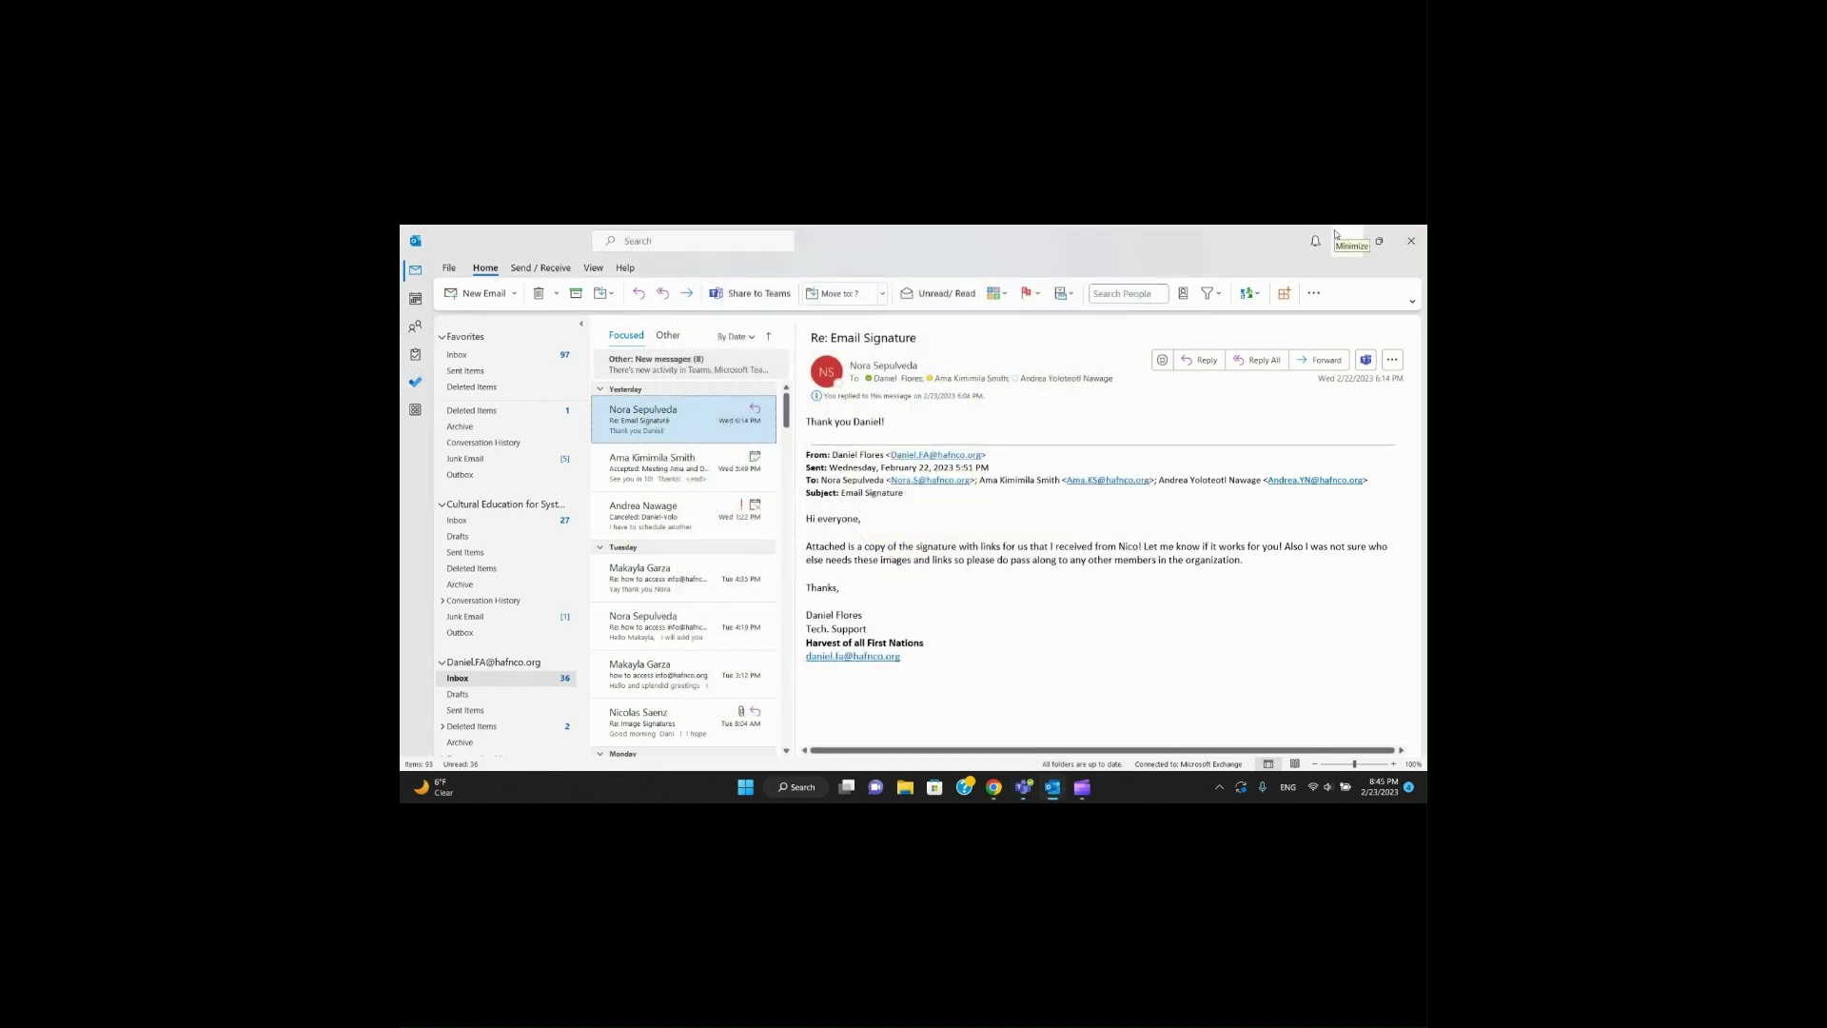
Step: Return to Teams and view the shared Re: Email Signature post in Tech Support's General channel
{"action": "left_click", "coordinate": [1336, 234]}
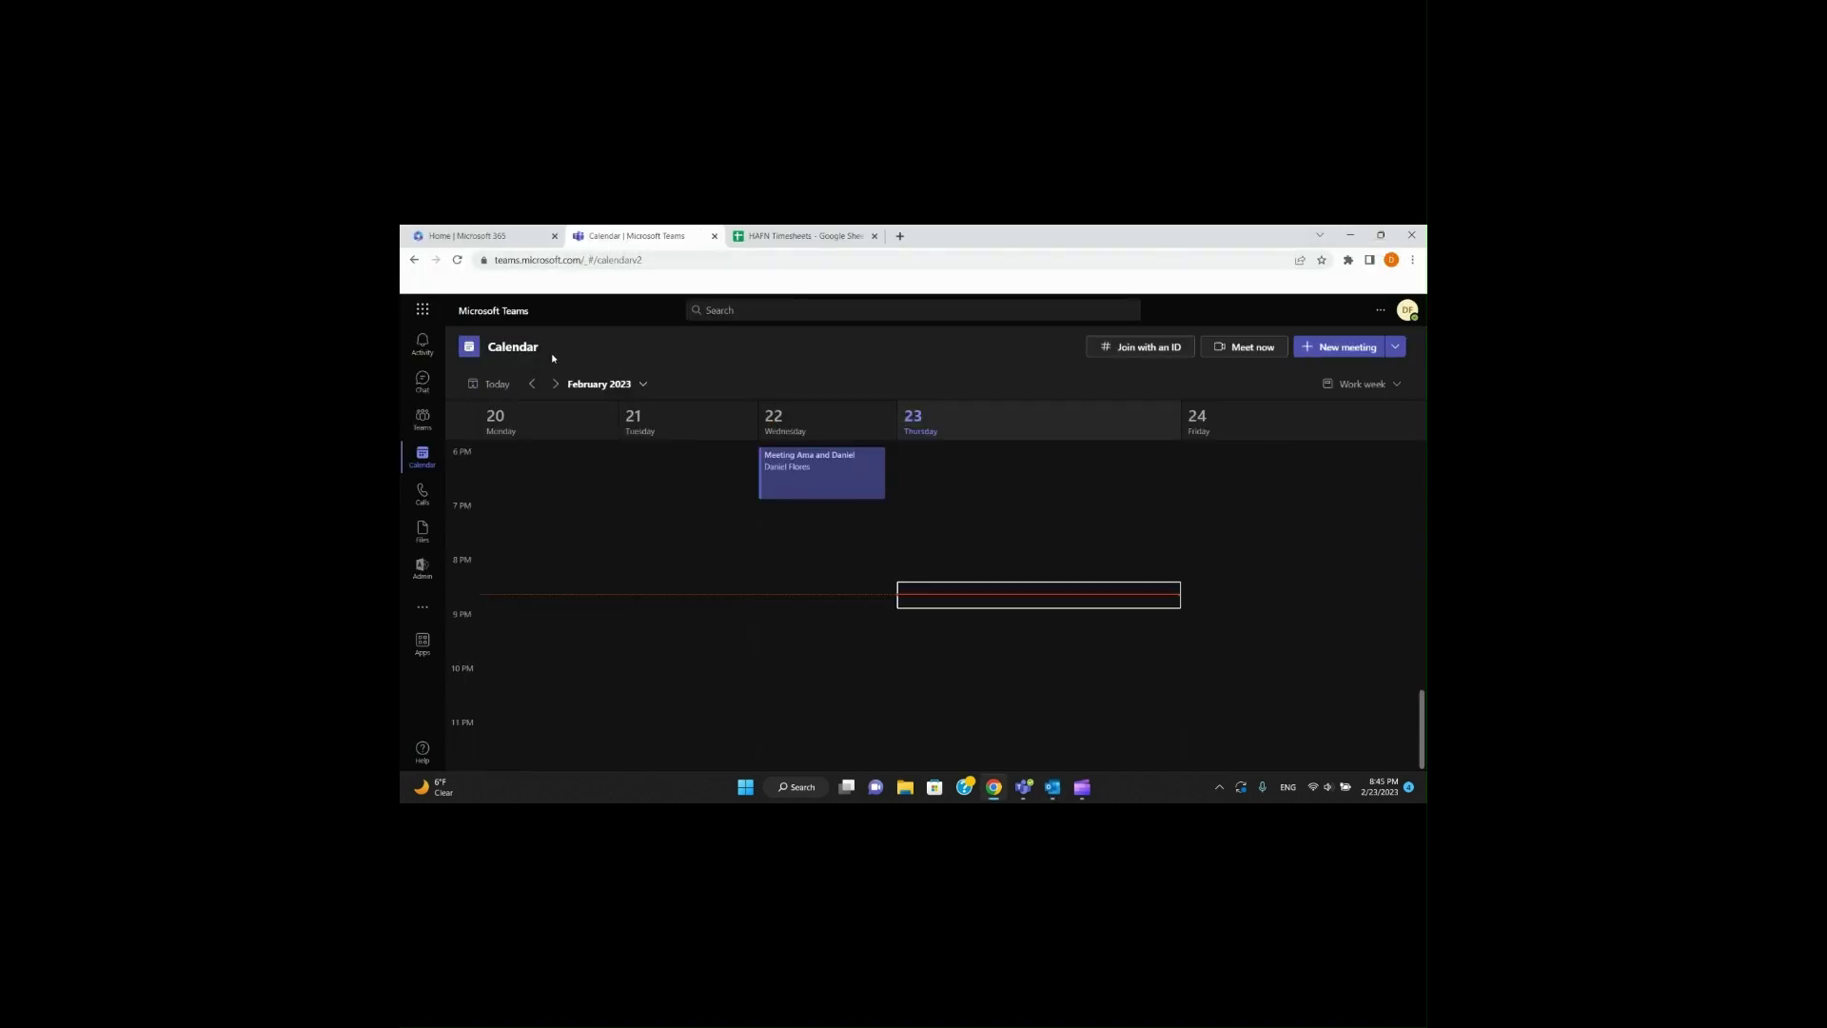
{"action": "left_click", "coordinate": [428, 424]}
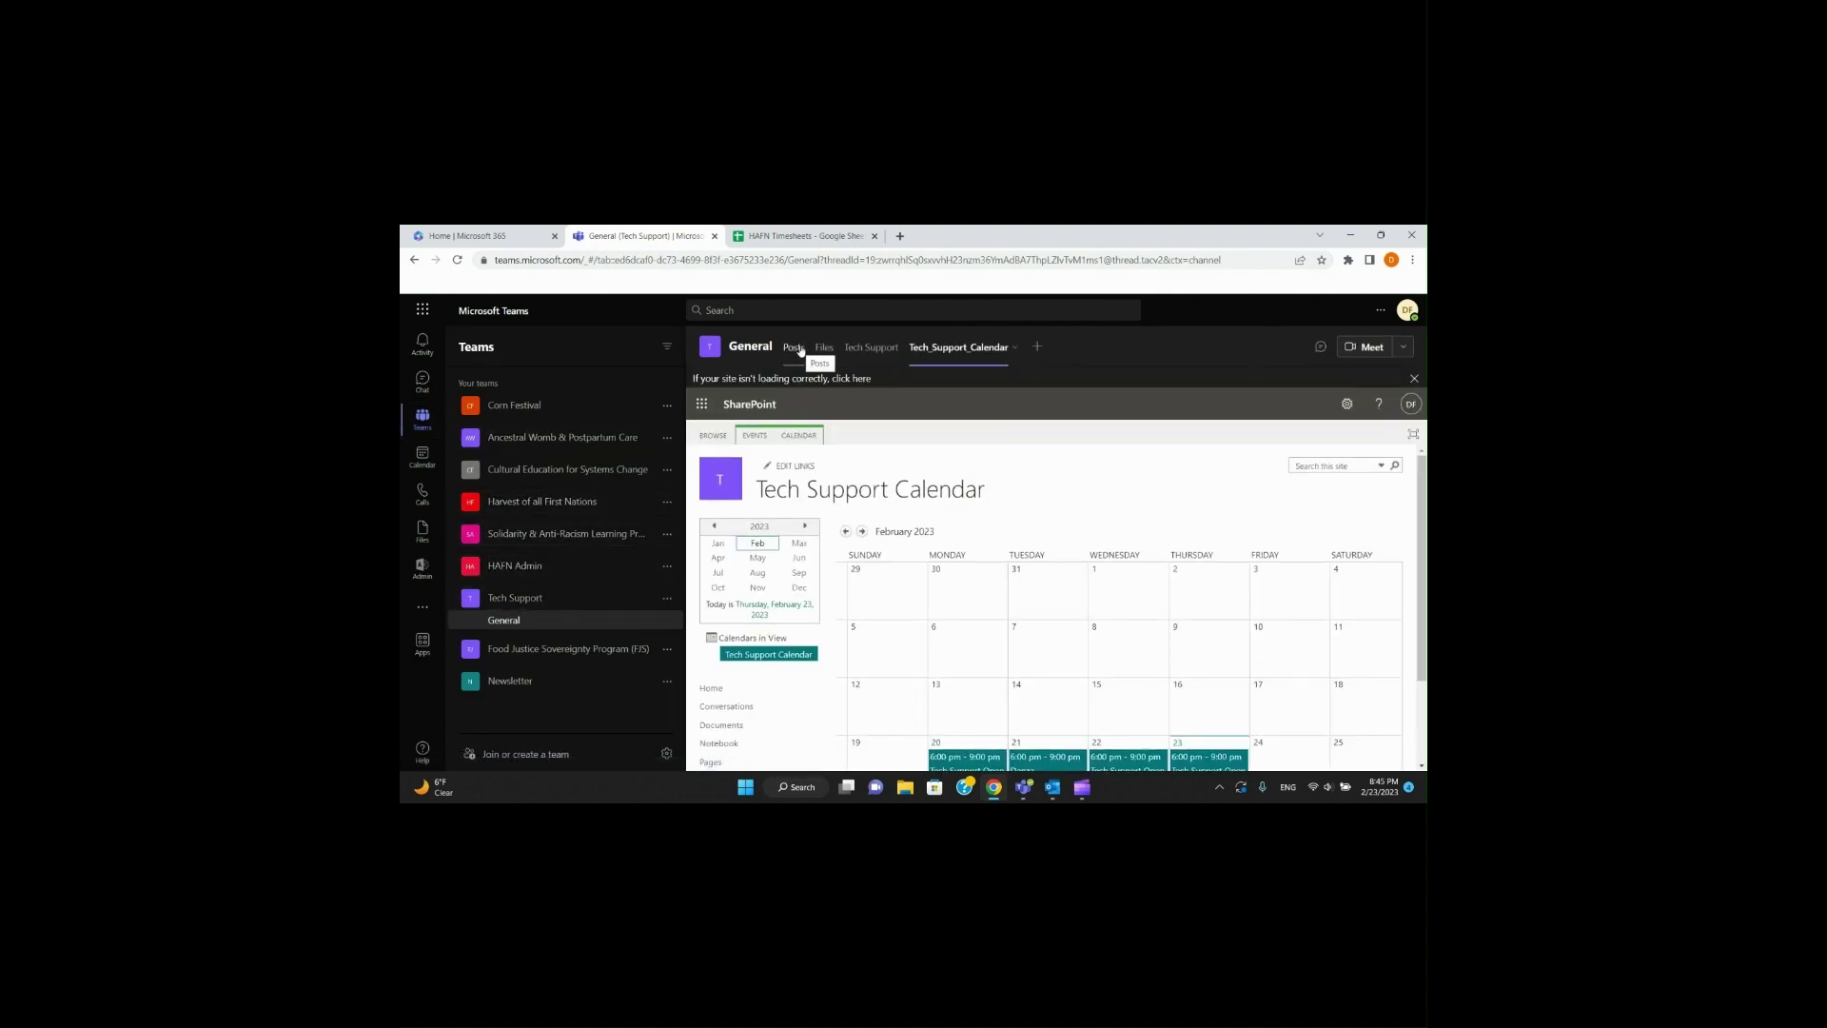
{"action": "left_click", "coordinate": [795, 347]}
{"action": "scroll", "coordinate": [820, 504], "scroll_direction": "up", "scroll_amount": 2}
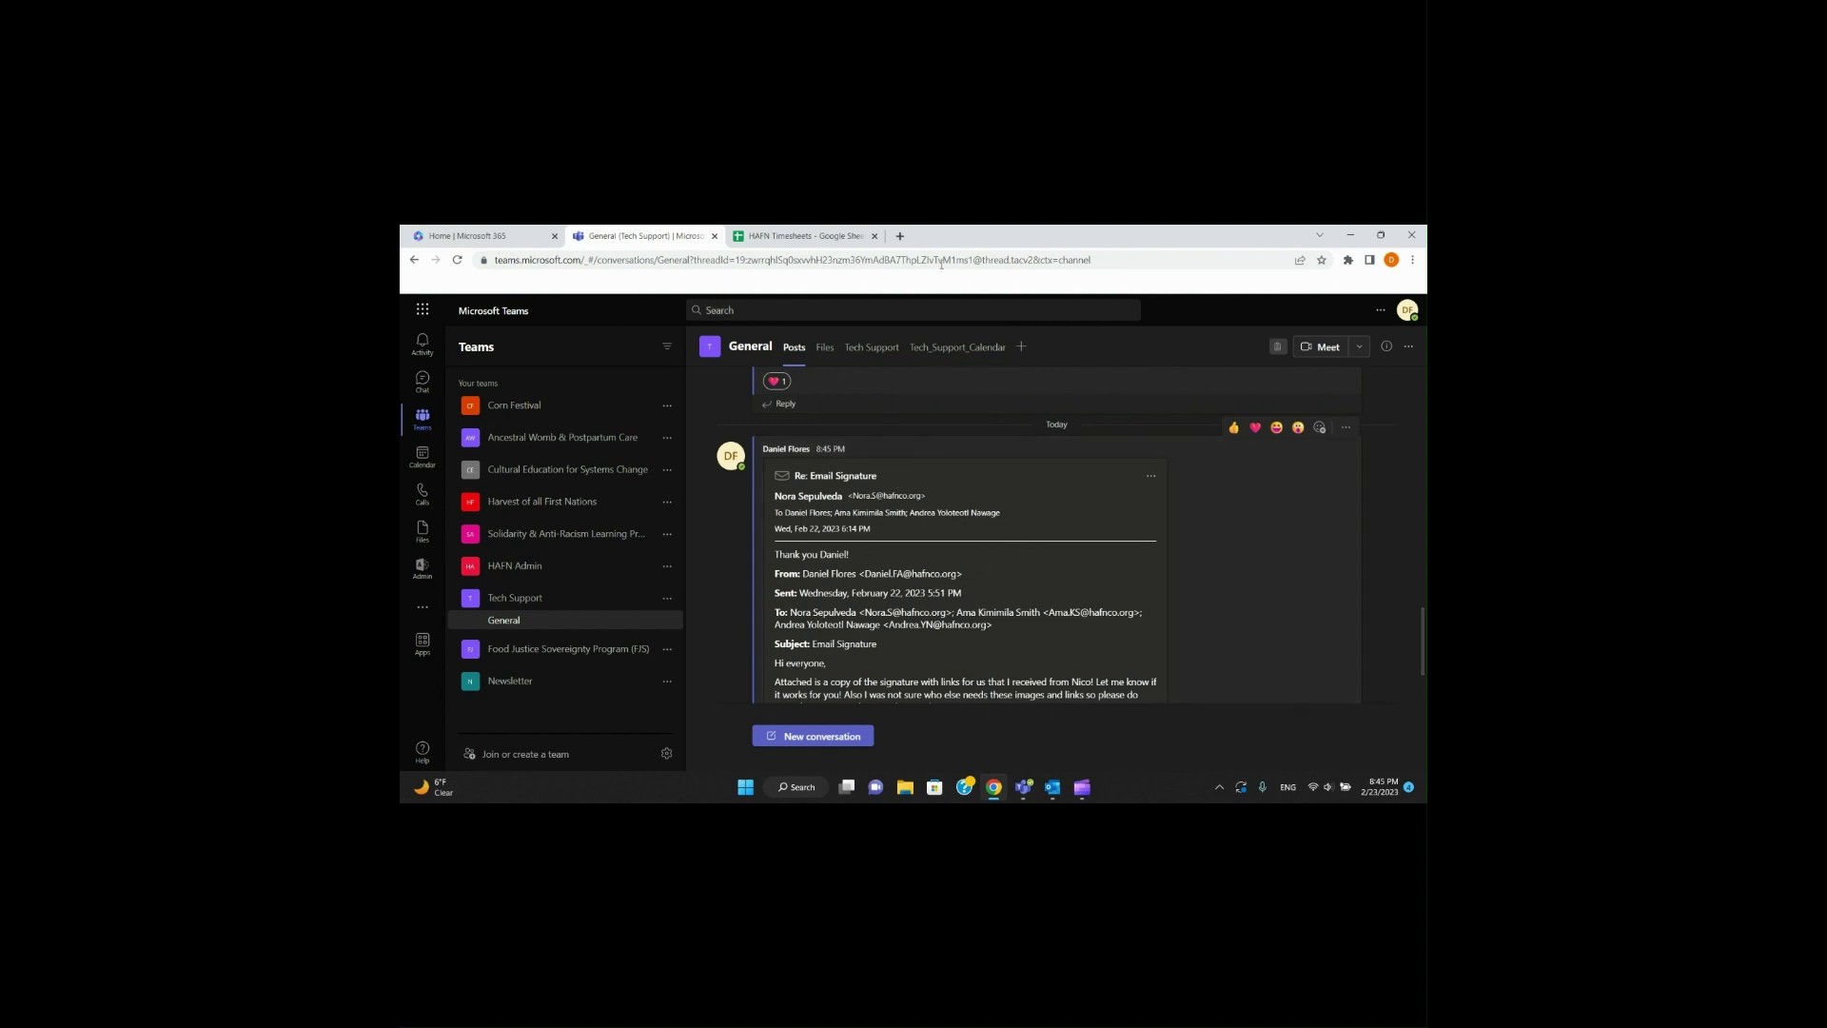
{"action": "mouse_move", "coordinate": [769, 240]}
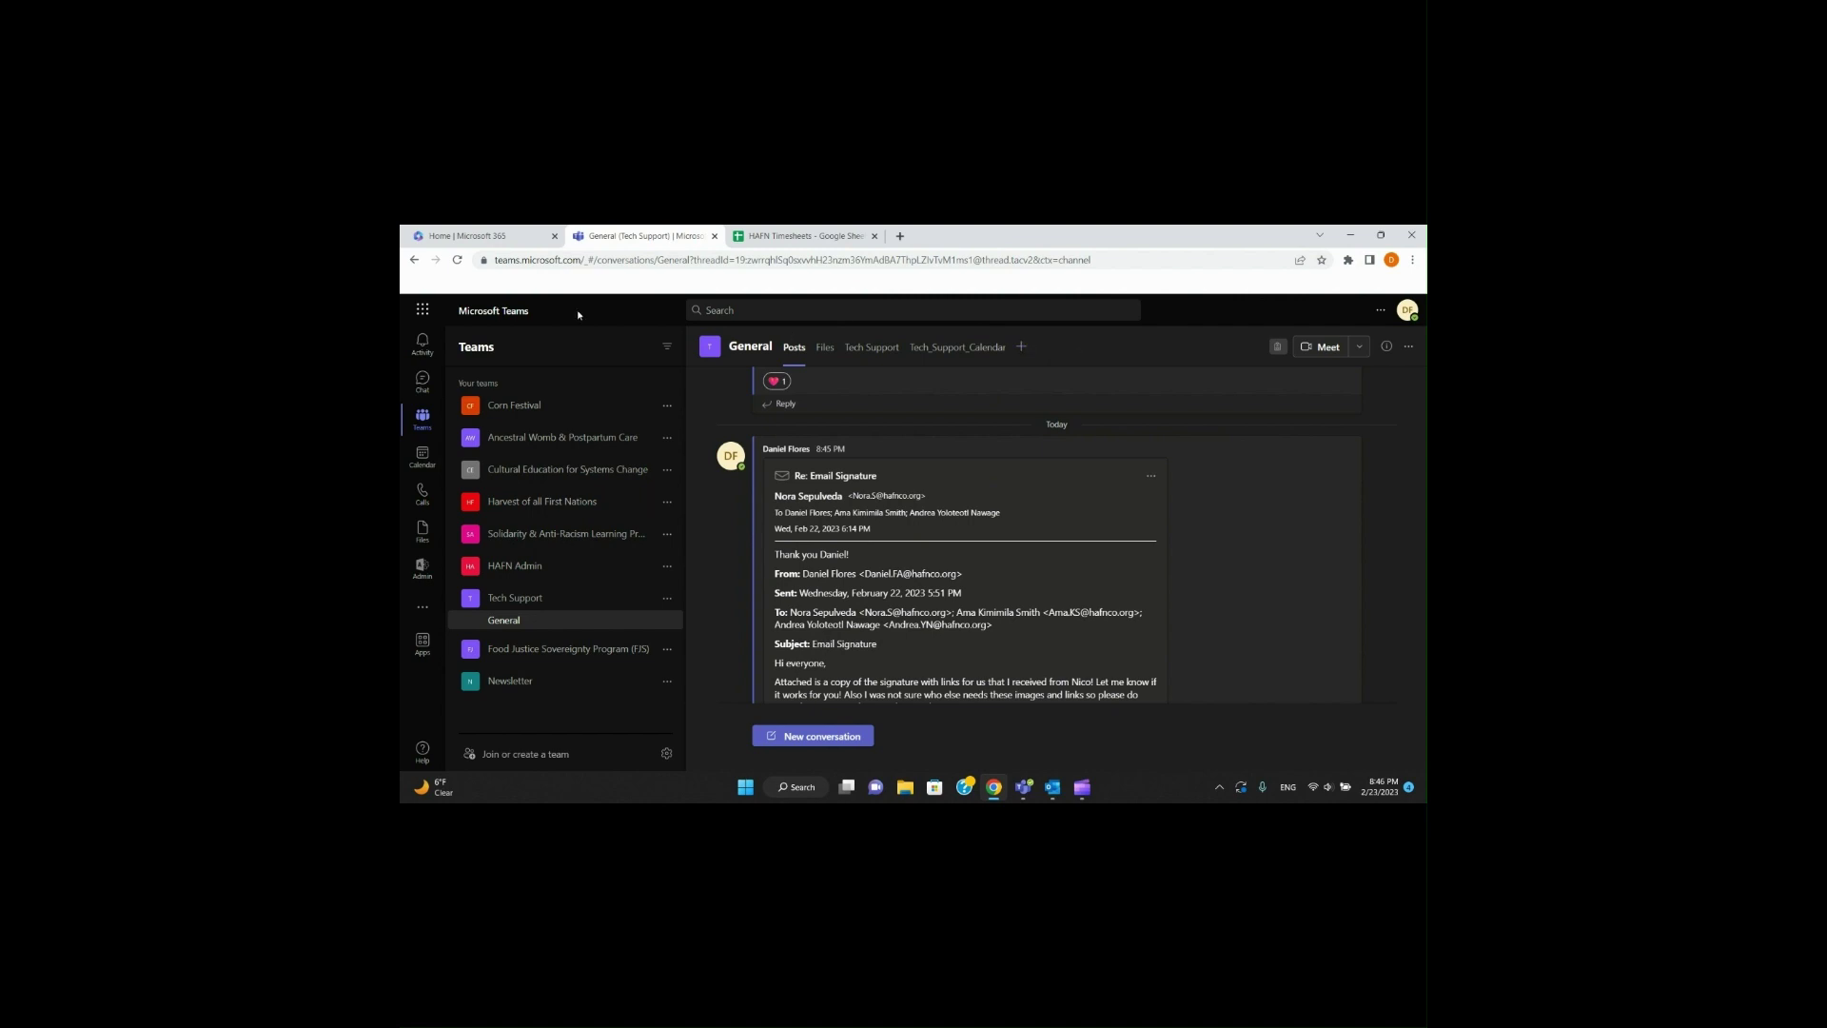
Step: Open Outlook on the web from the Microsoft 365 app launcher and bring up desktop Outlook
{"action": "left_click", "coordinate": [431, 318]}
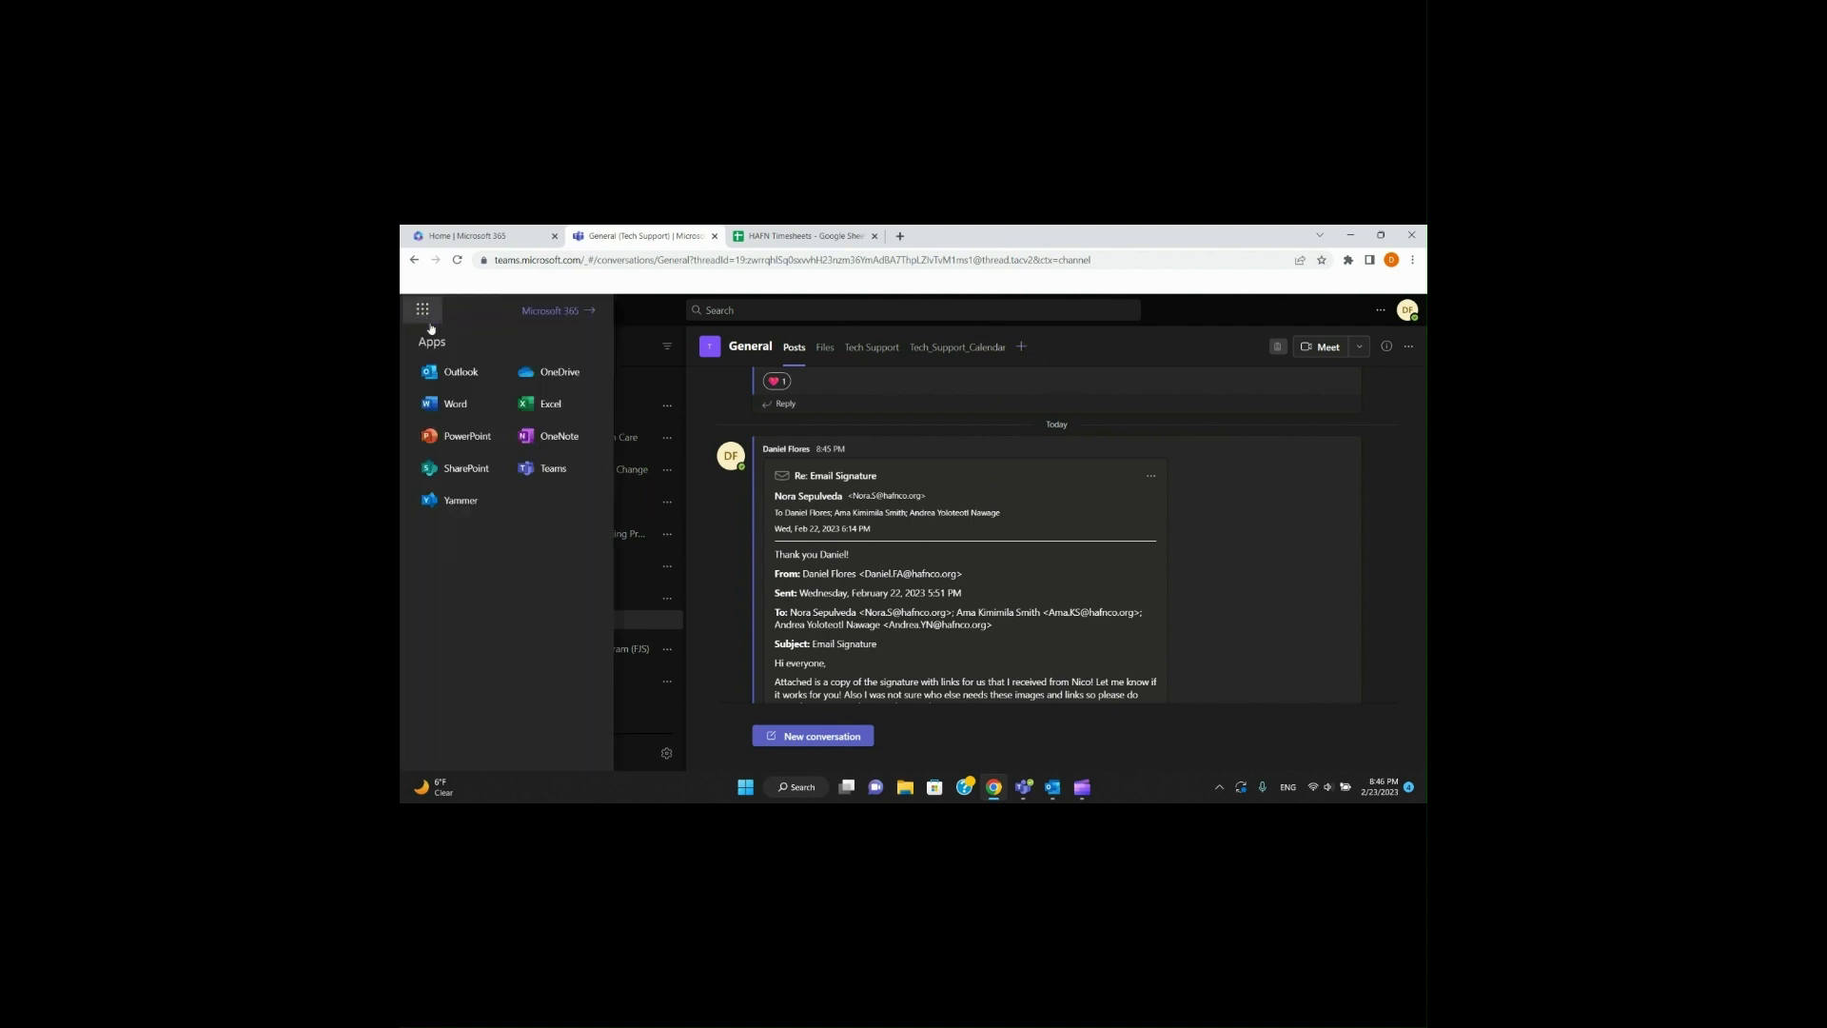
{"action": "left_click", "coordinate": [461, 374]}
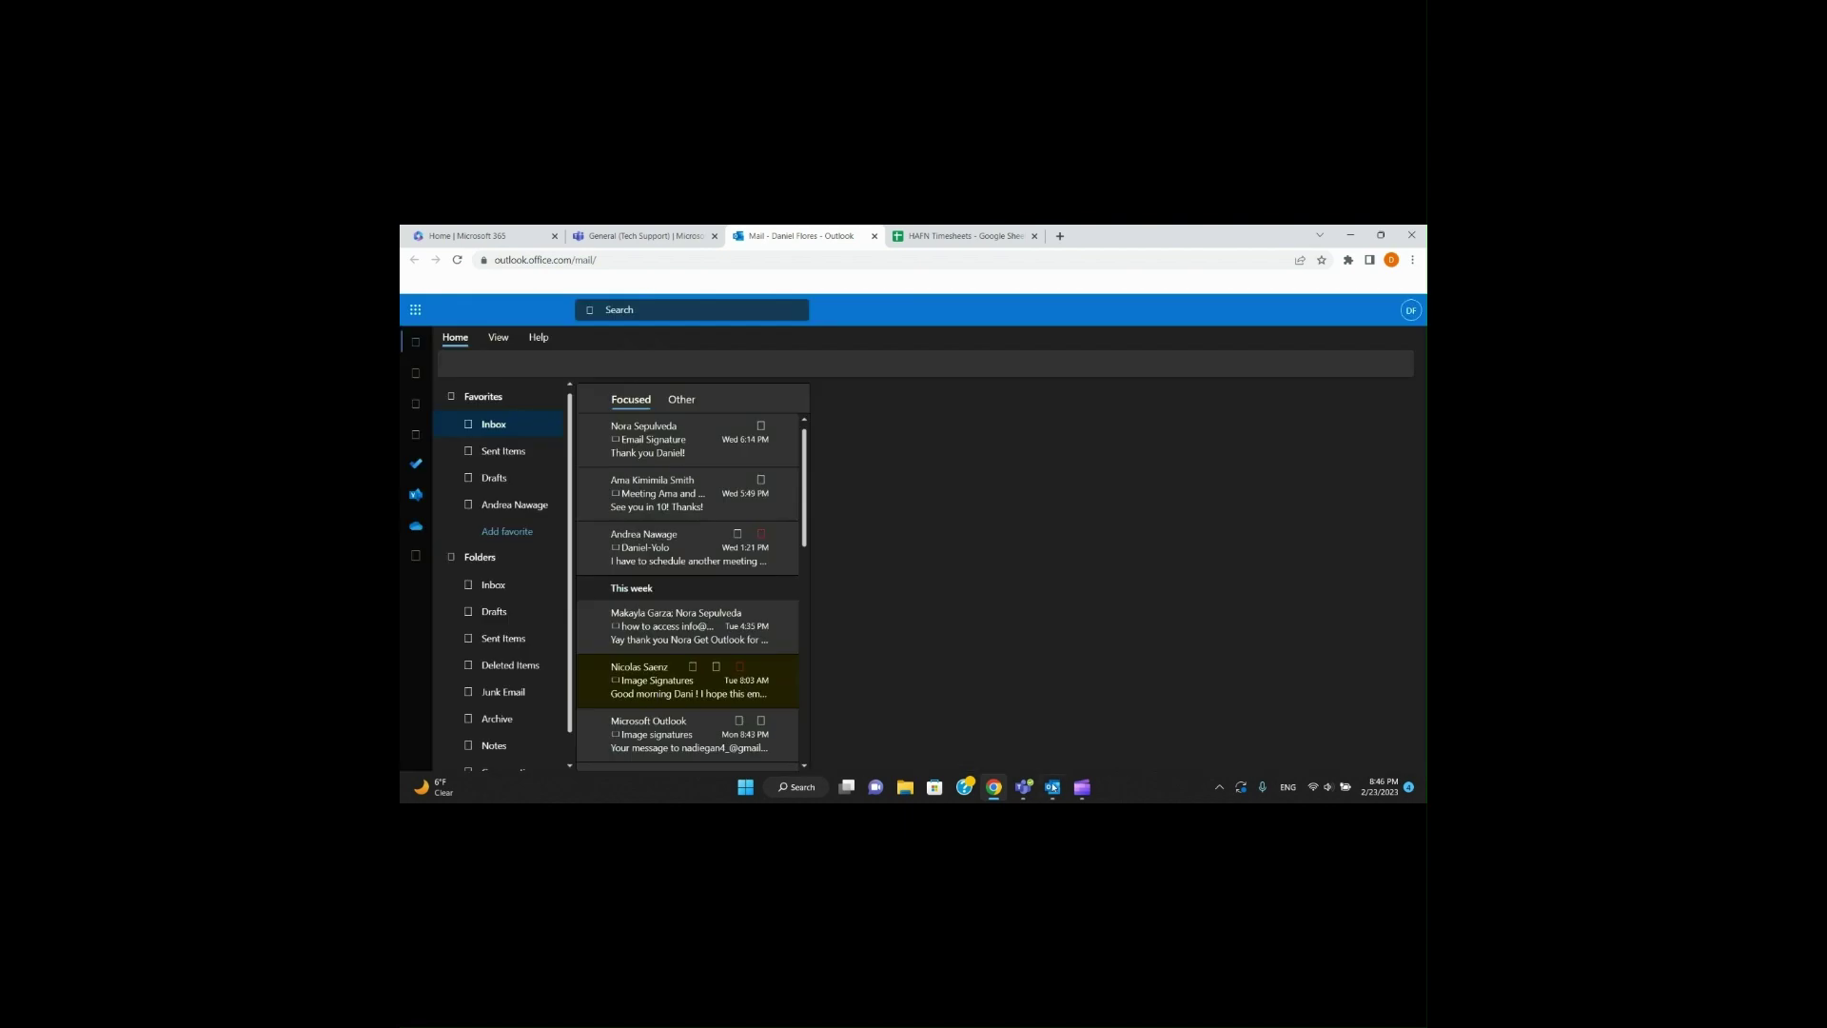
{"action": "mouse_move", "coordinate": [1054, 790]}
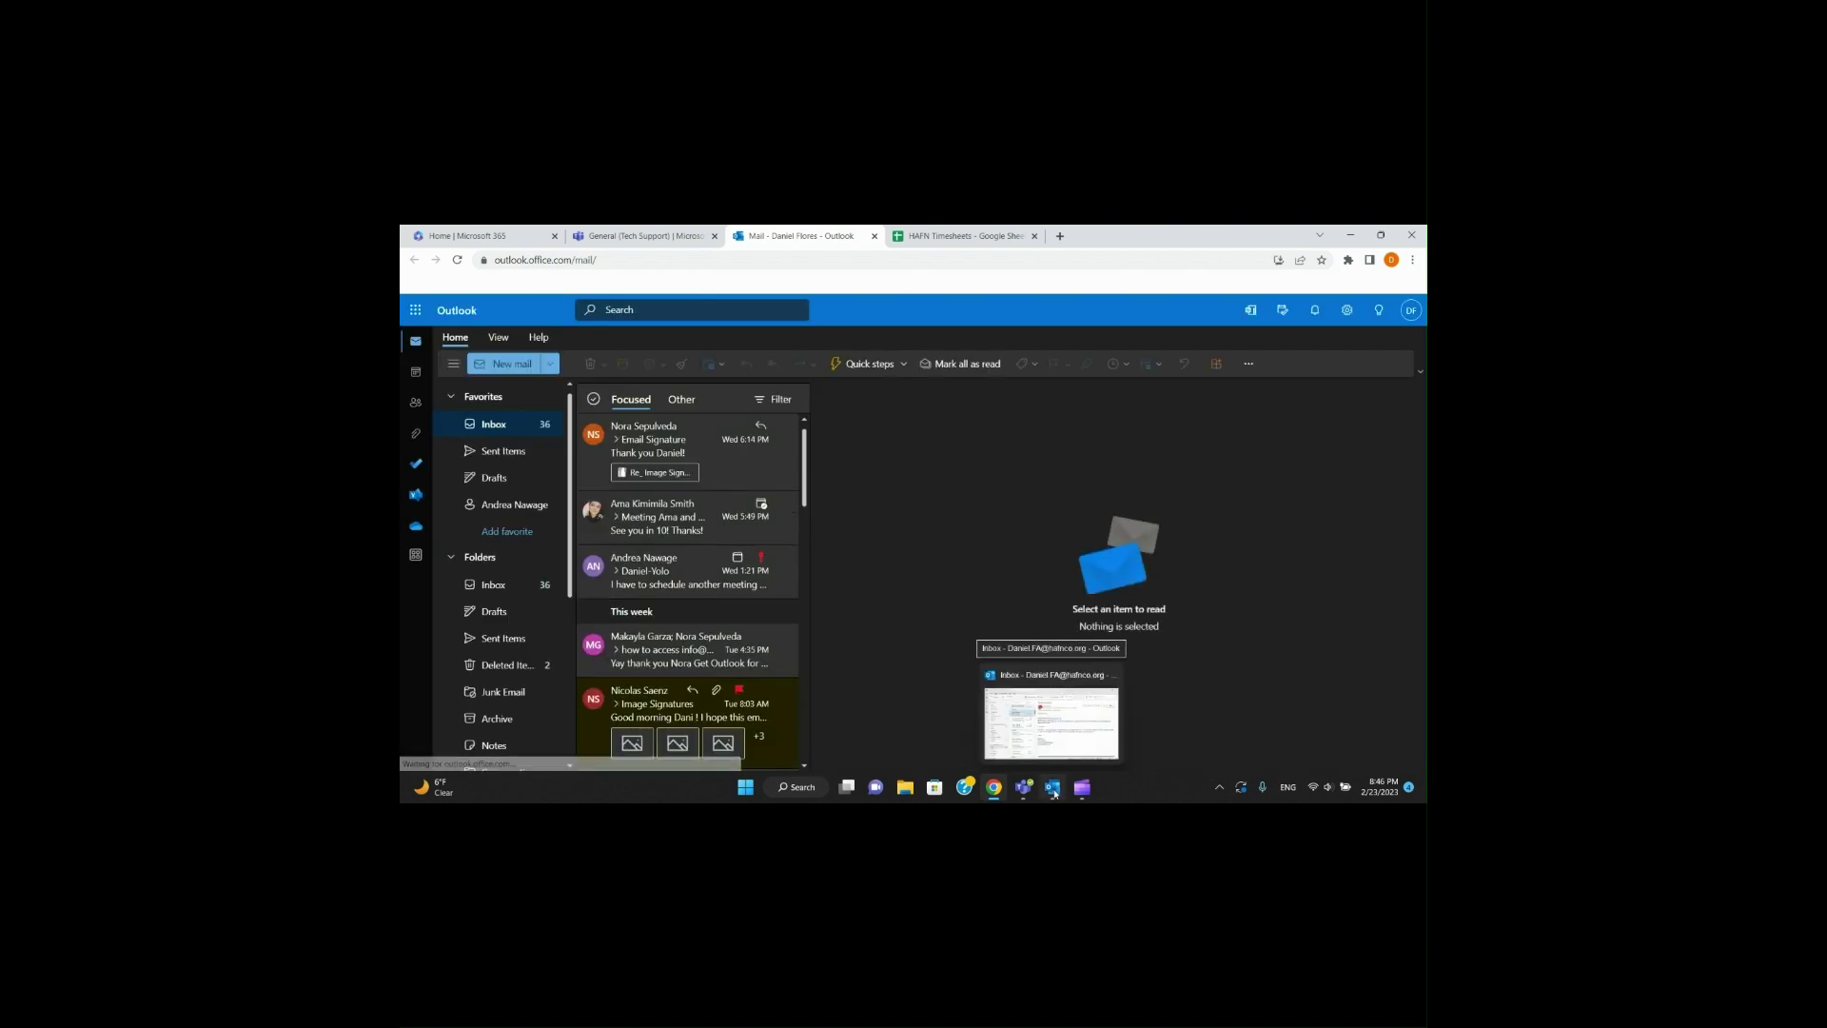
{"action": "left_click", "coordinate": [1053, 790]}
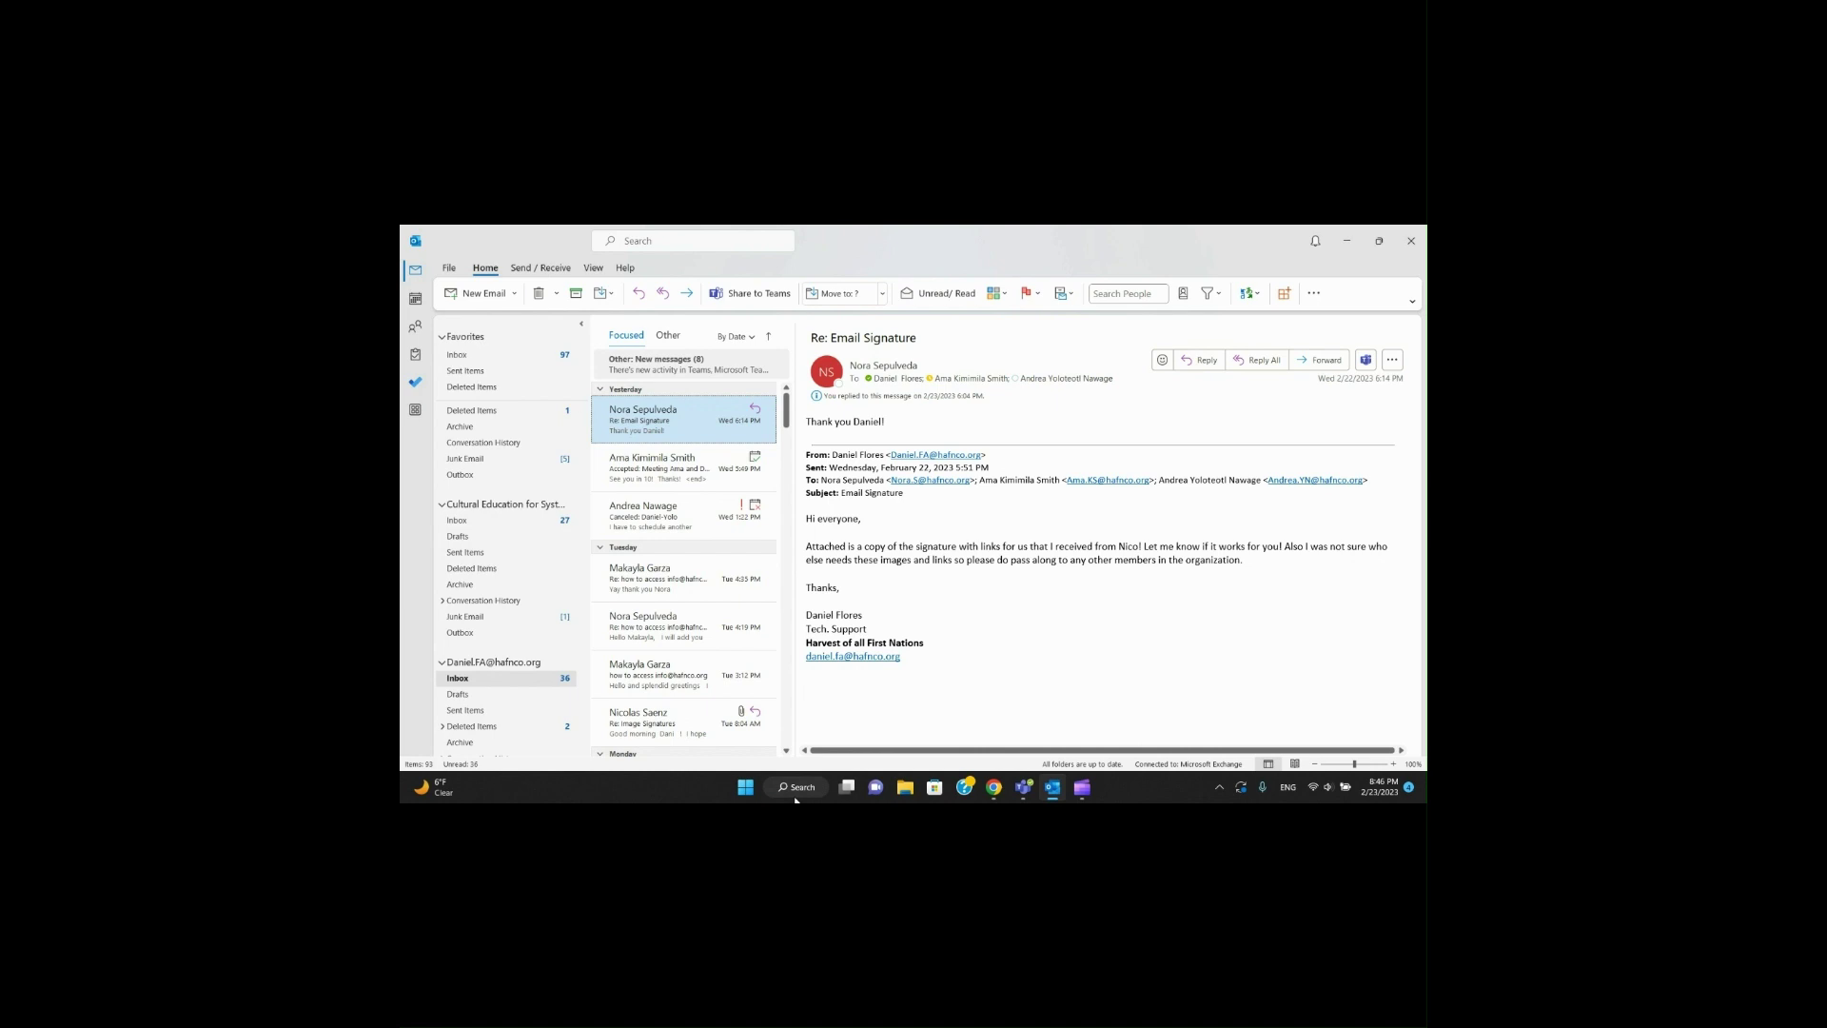
Step: Launch desktop Outlook through Windows search, then minimize it to reveal Outlook on the web
{"action": "left_click", "coordinate": [793, 788]}
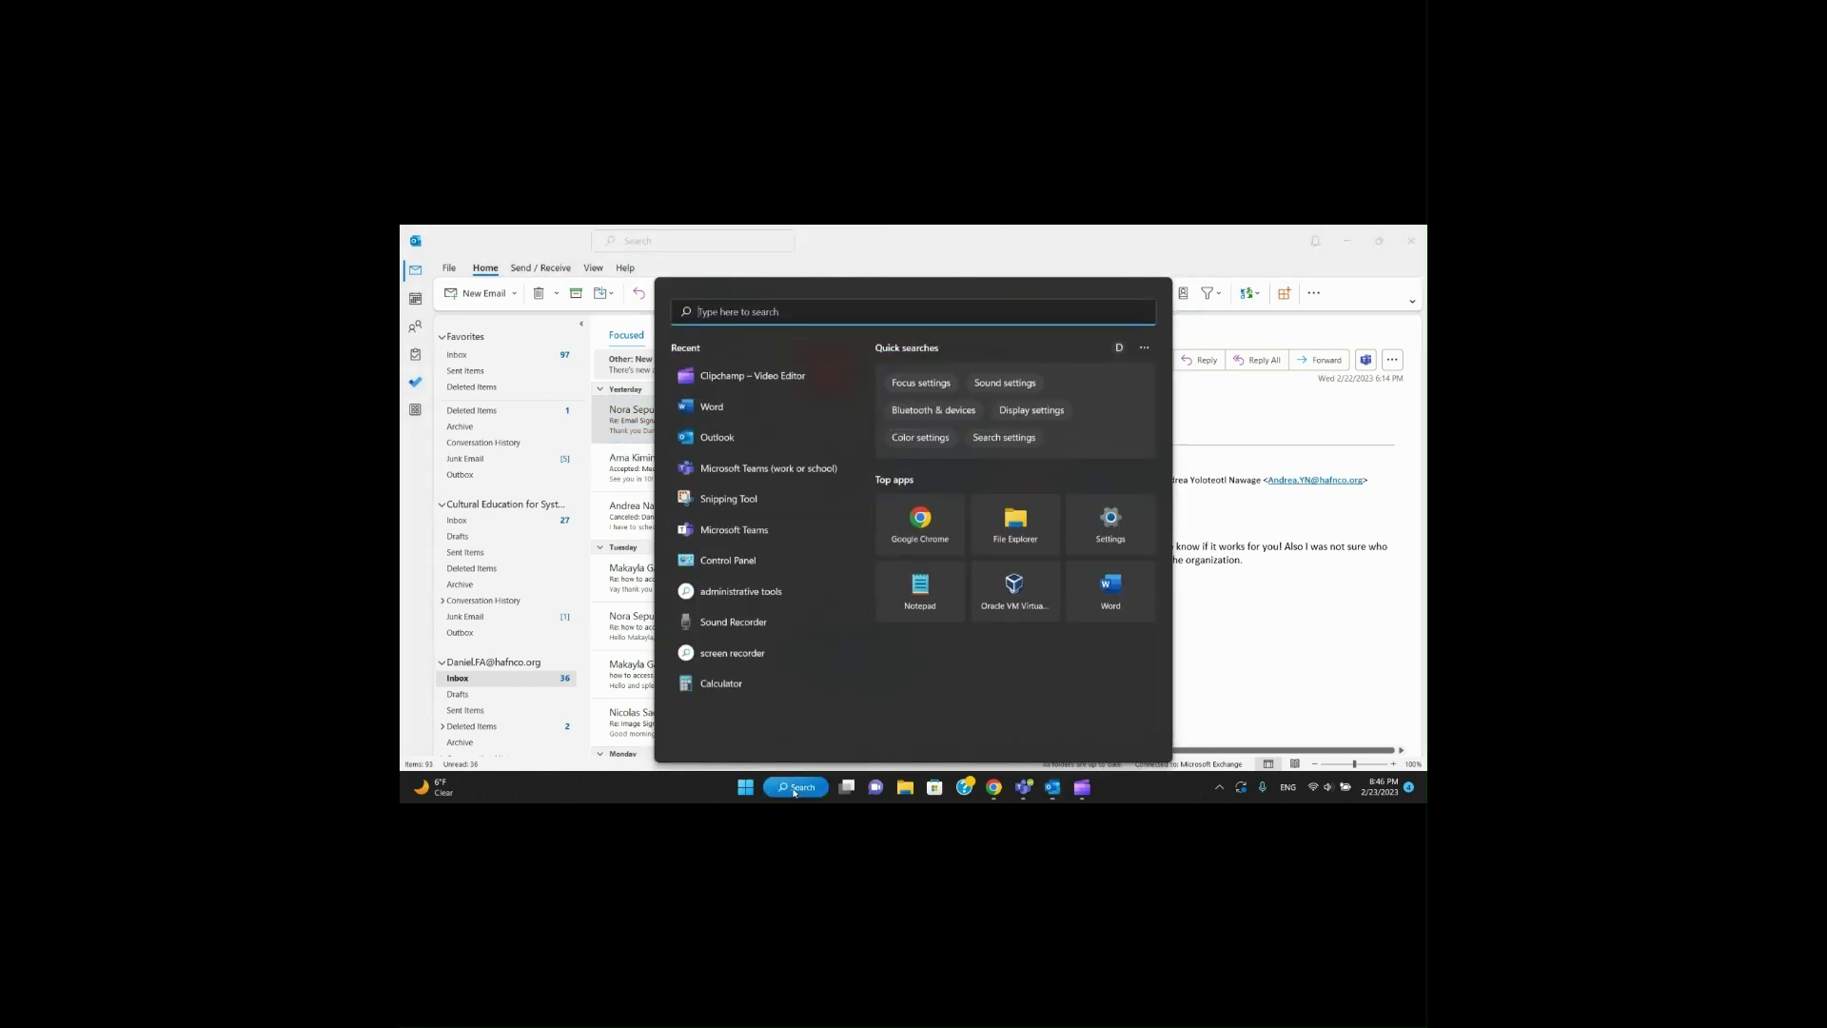
{"action": "type", "text": "outlook"}
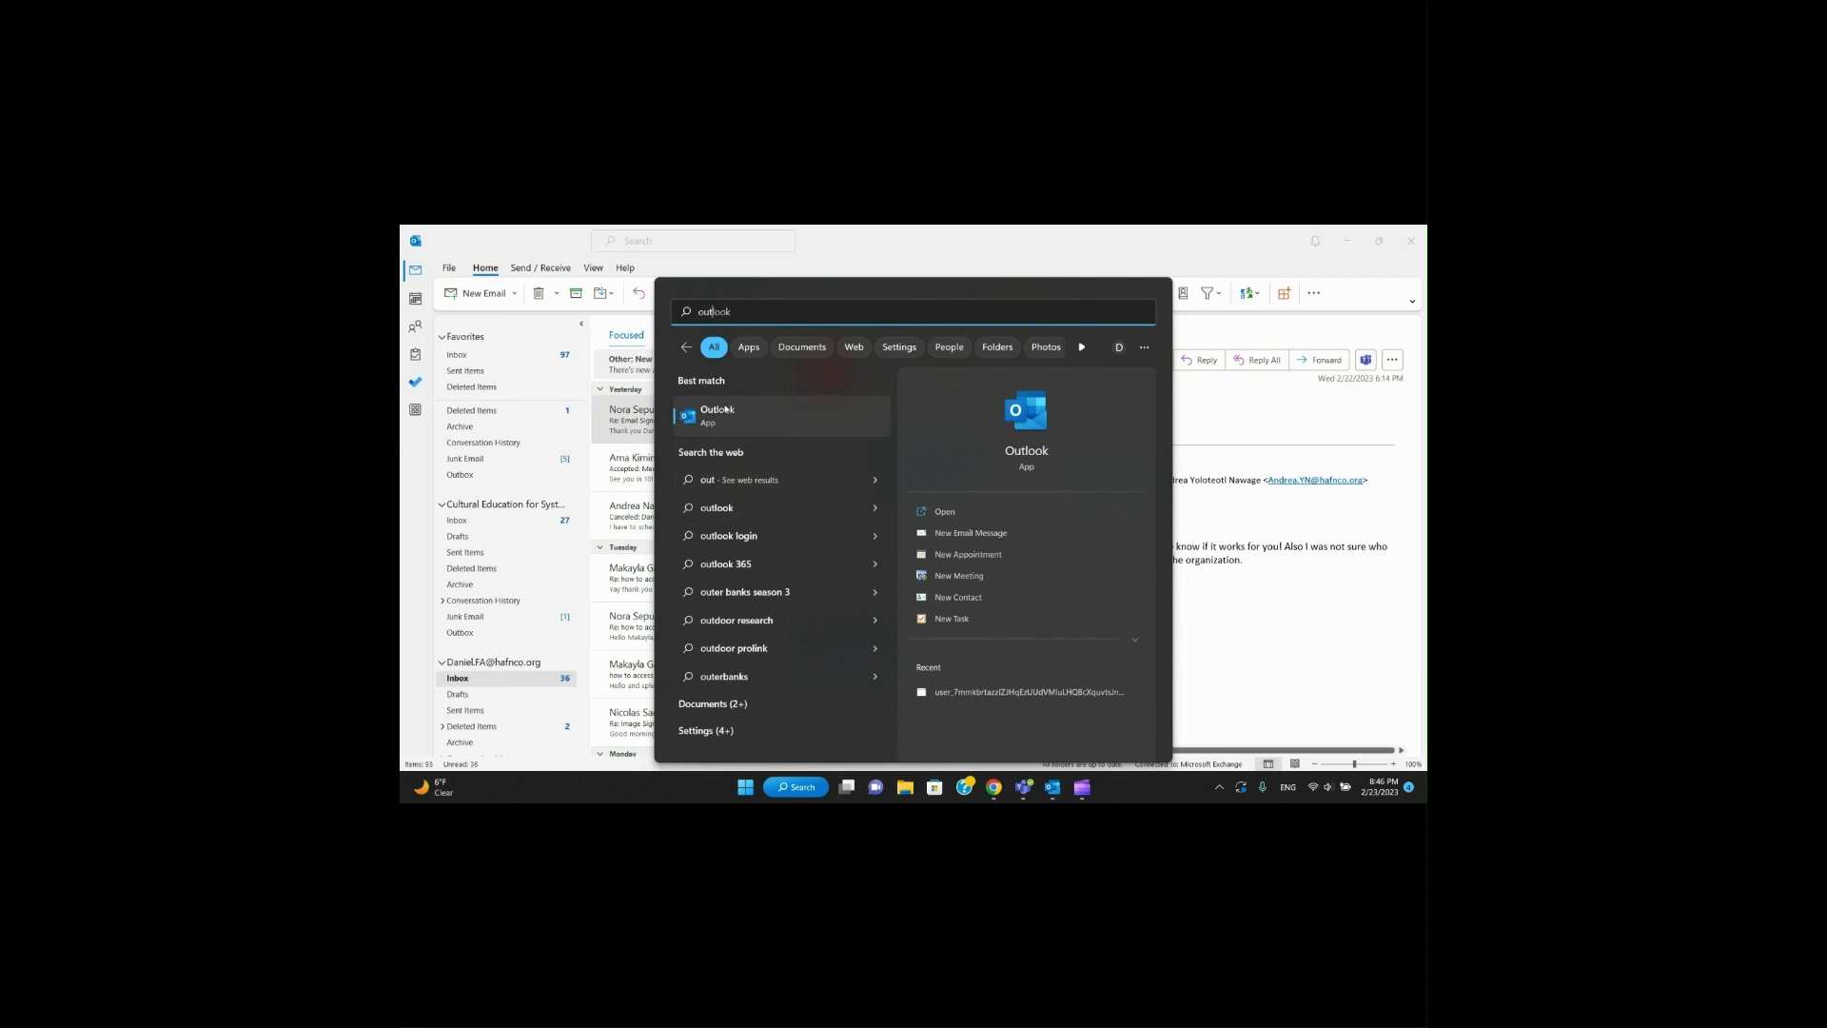
{"action": "key", "text": "Return"}
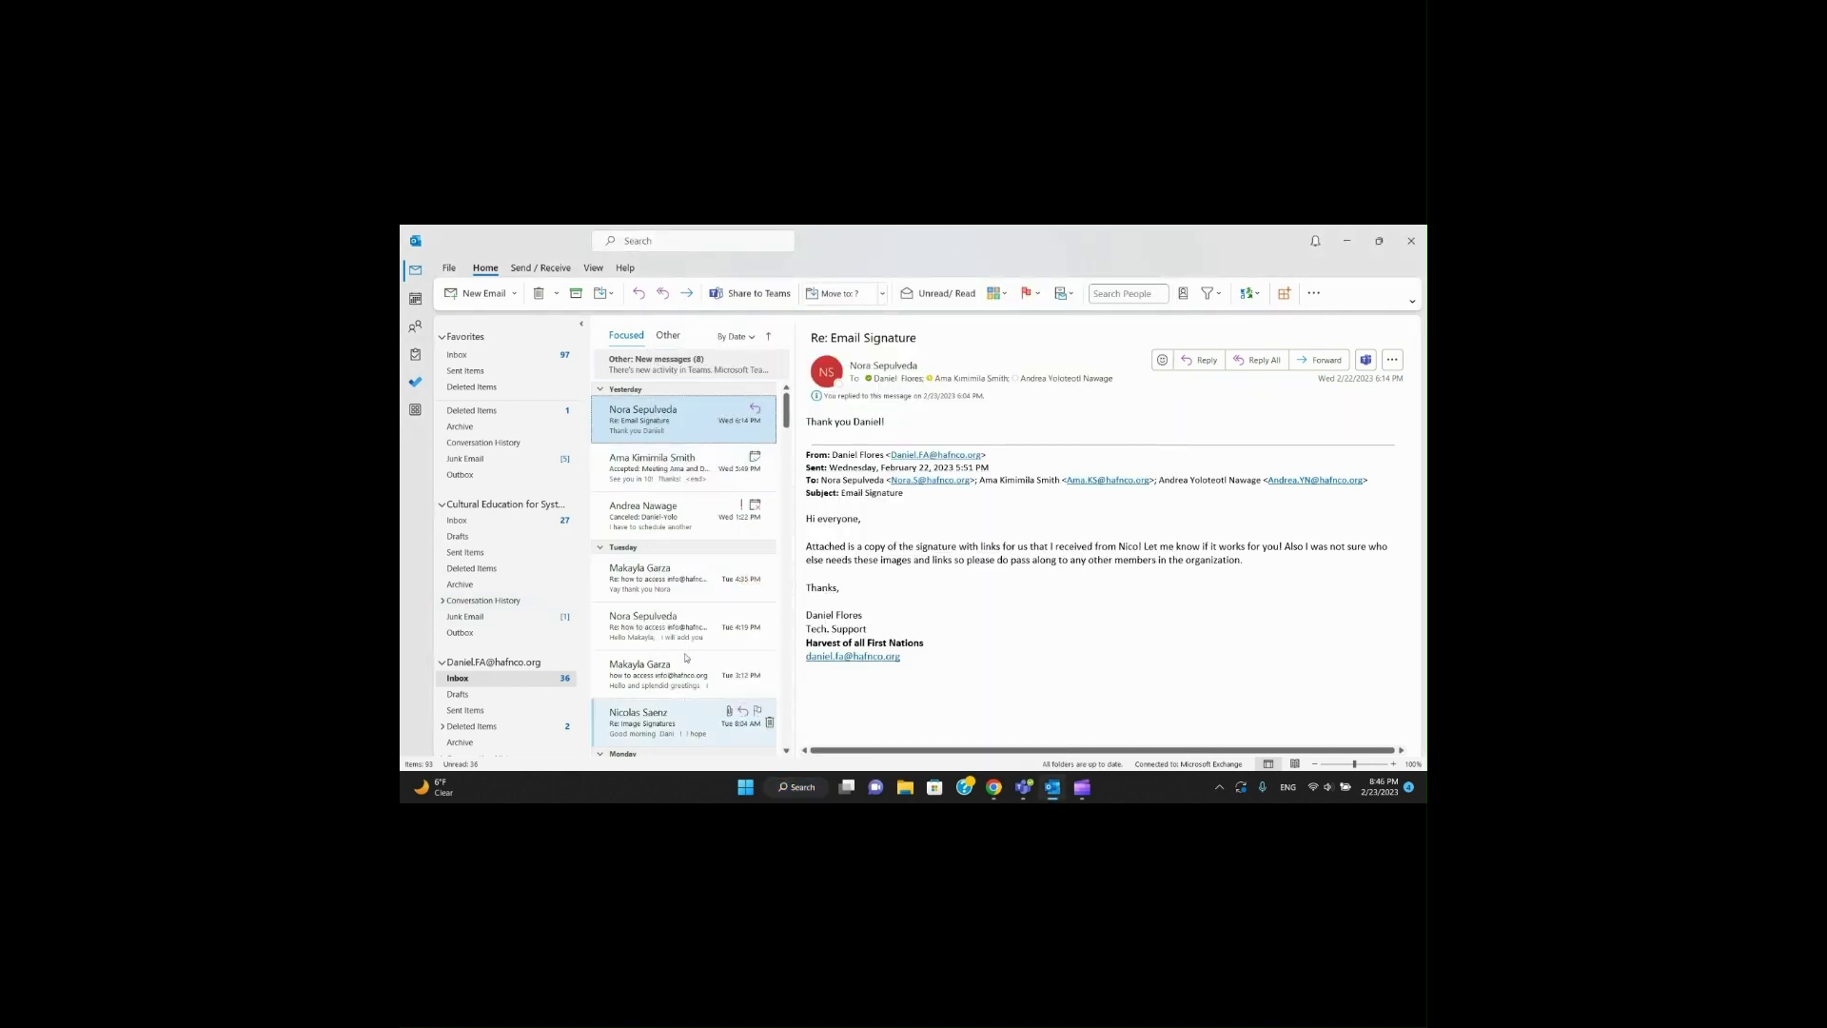
{"action": "left_click", "coordinate": [1352, 244]}
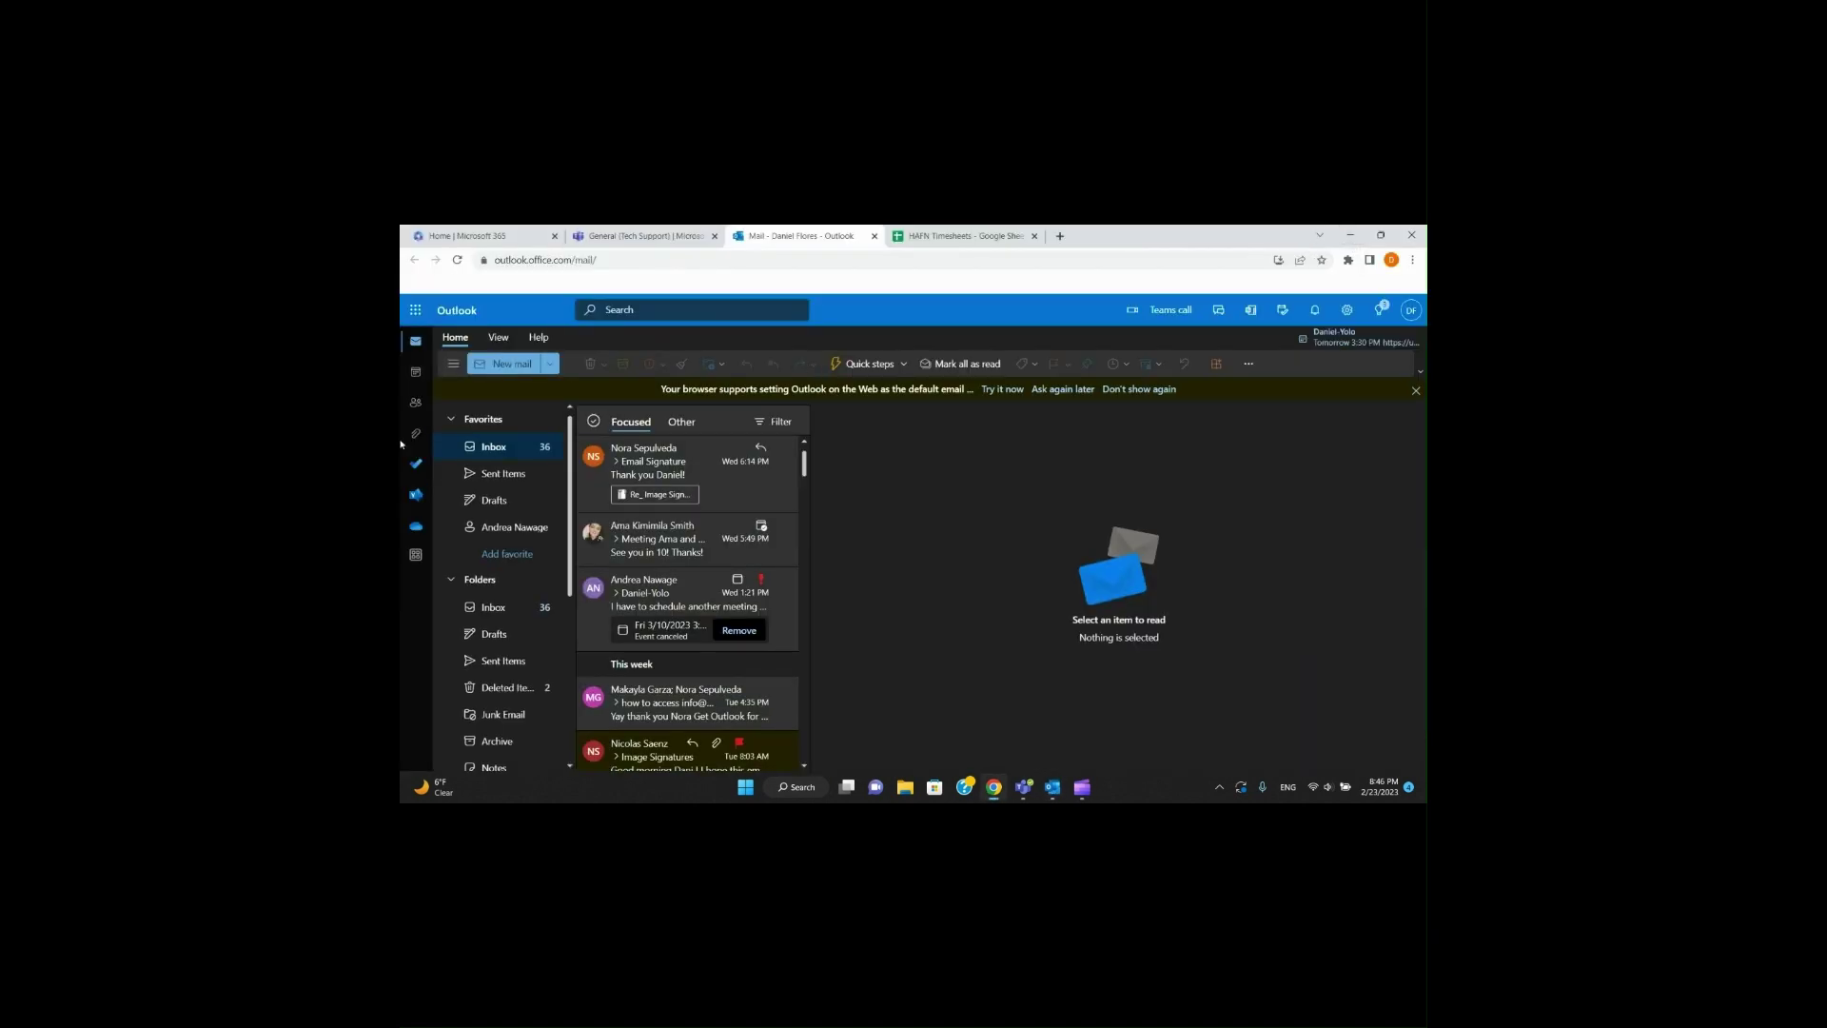
Step: View People, then the February 2023 month calendar, before returning to the Teams tab
{"action": "left_click", "coordinate": [416, 402]}
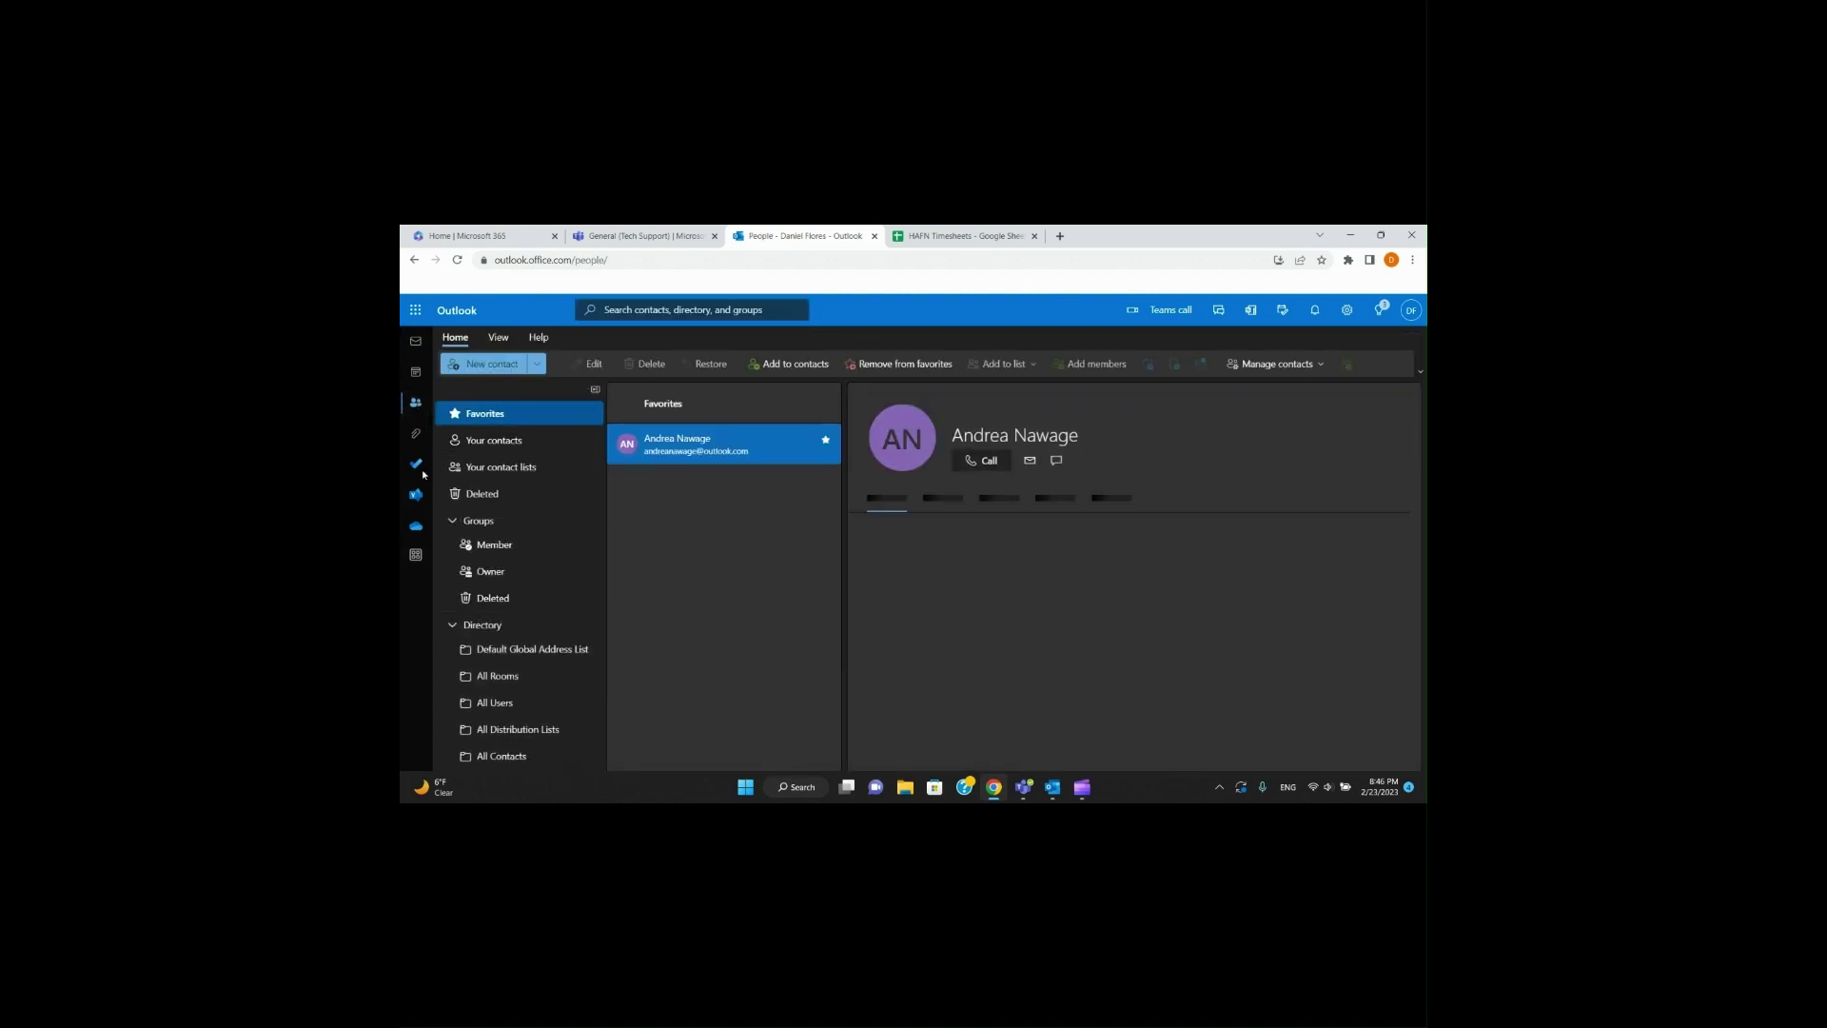
{"action": "left_click", "coordinate": [414, 373]}
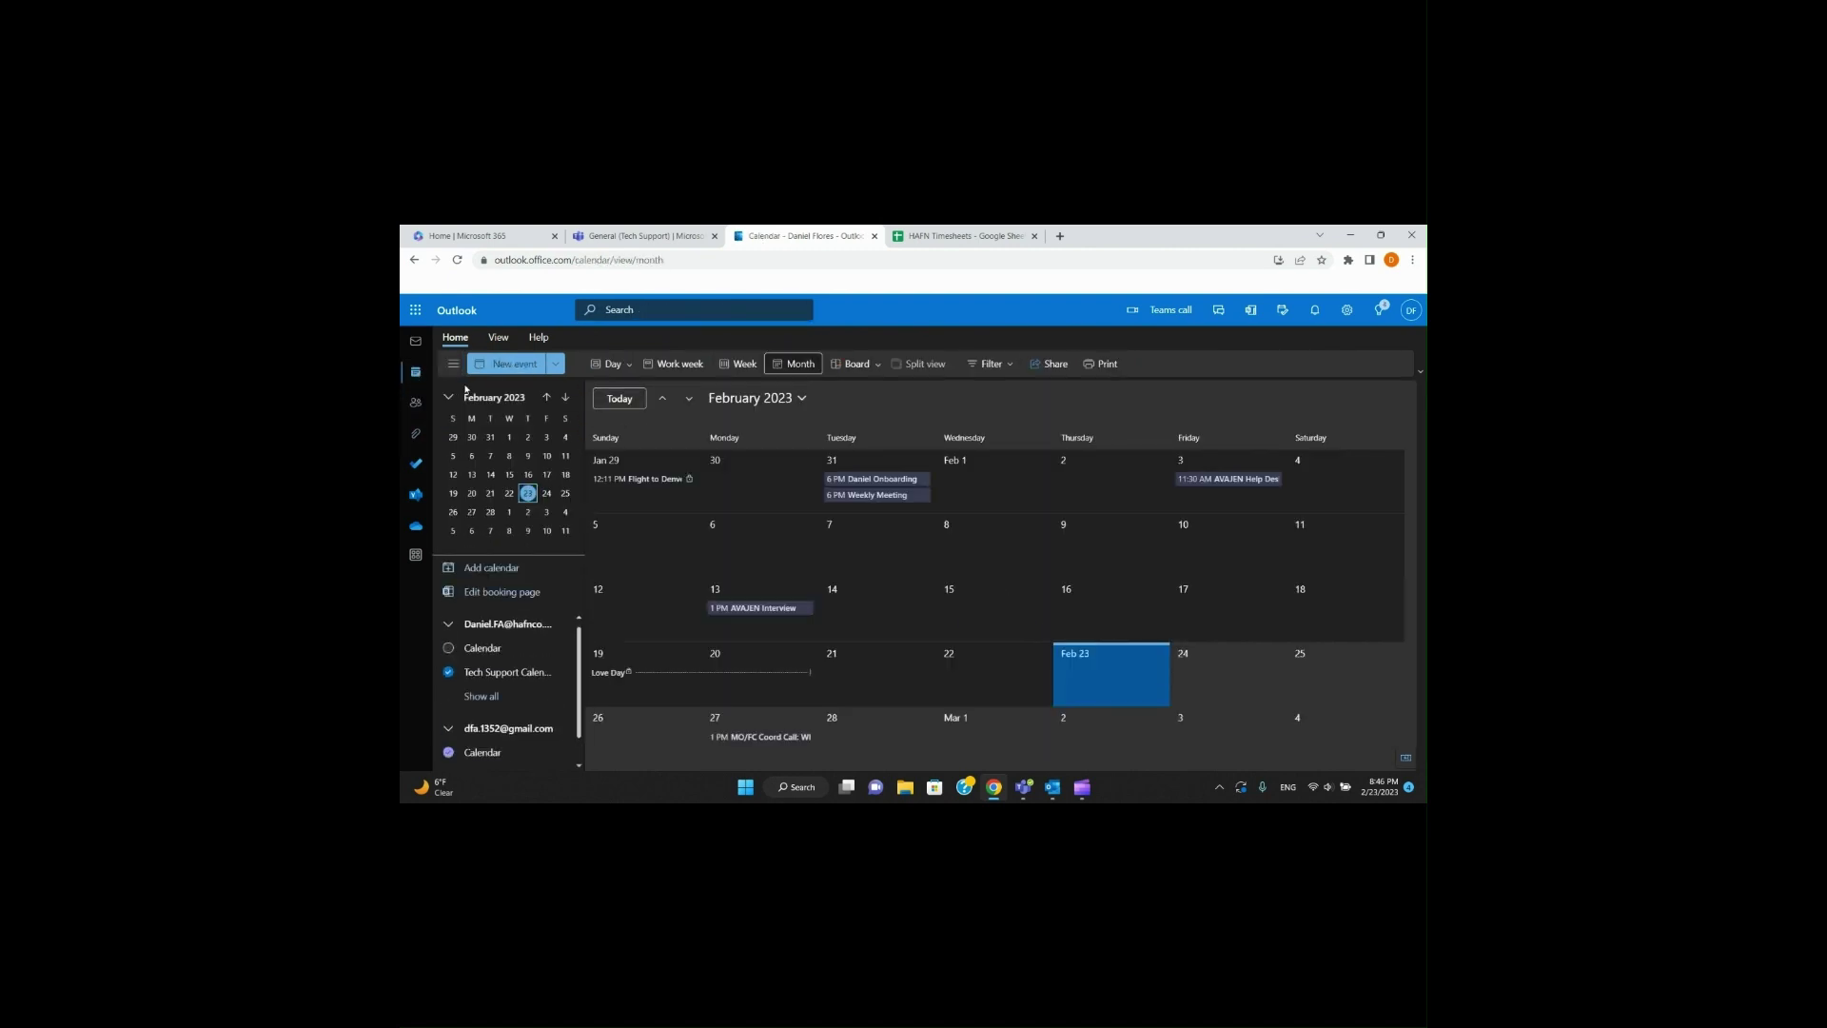
{"action": "left_click", "coordinate": [675, 233]}
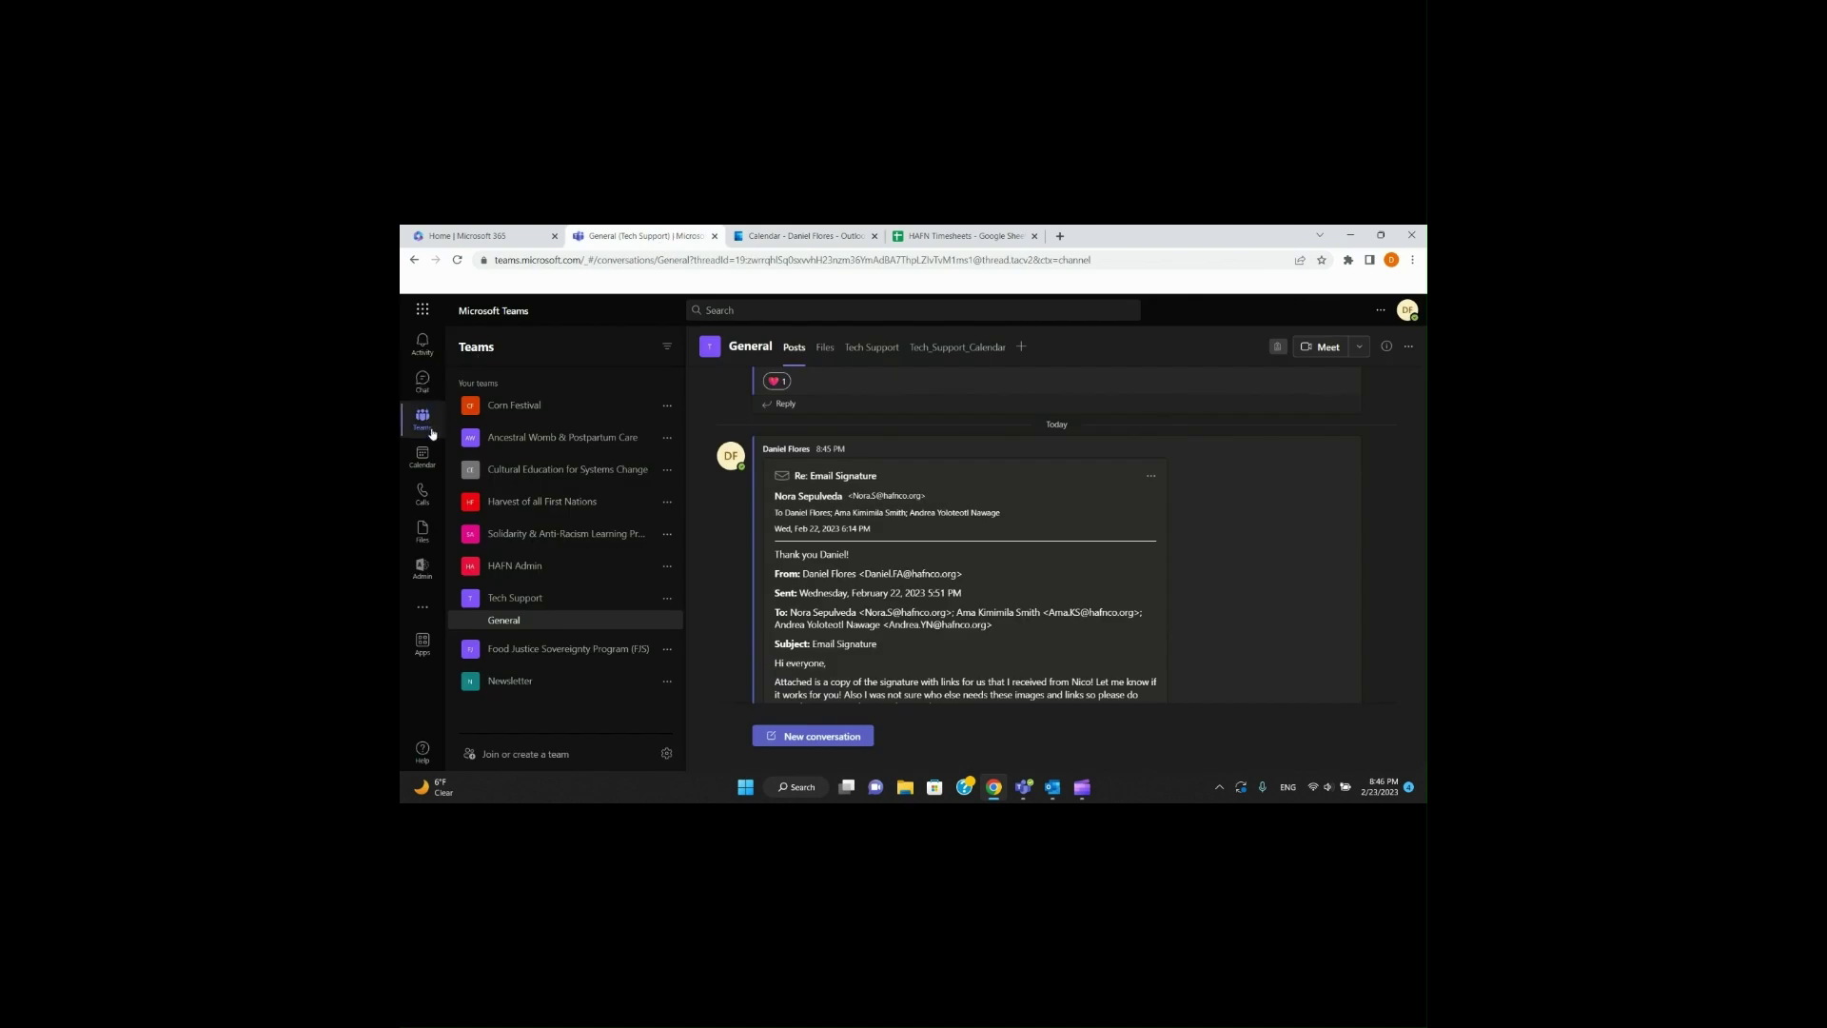
Step: Generate a Meet now meeting link from the Teams calendar and copy it to the clipboard
{"action": "left_click", "coordinate": [425, 453]}
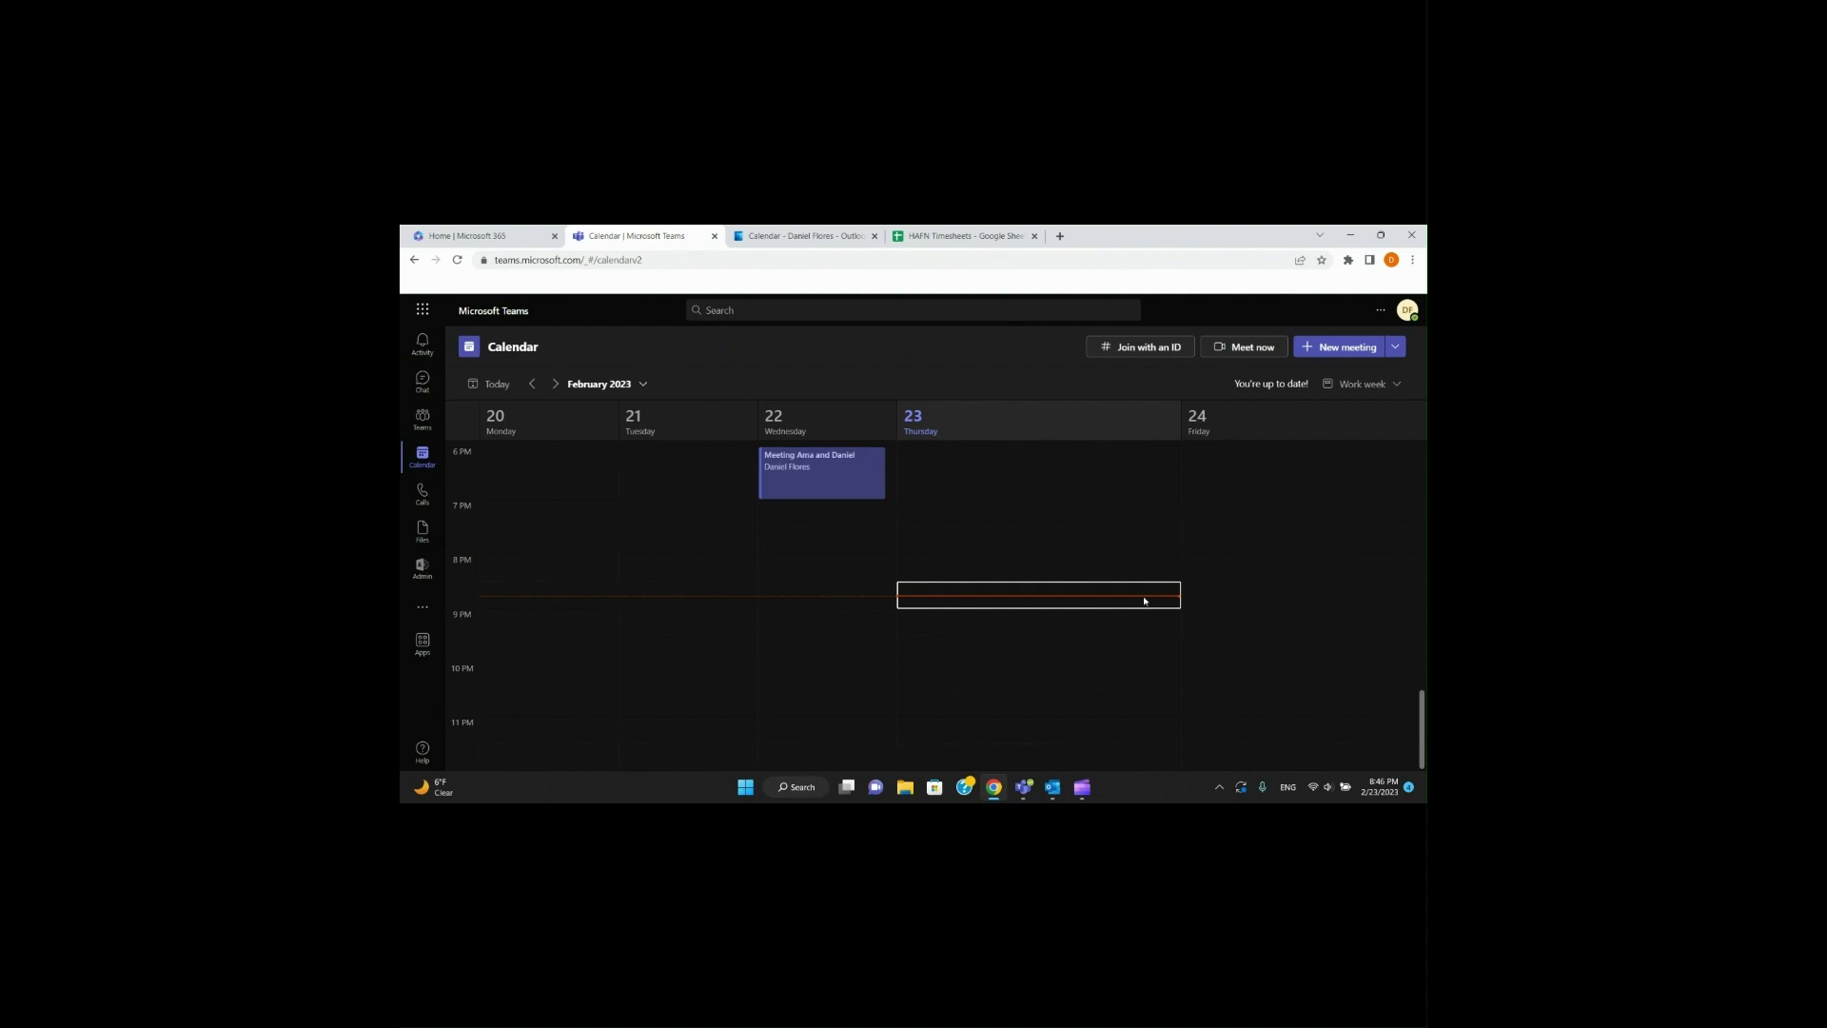
{"action": "left_click", "coordinate": [1251, 355]}
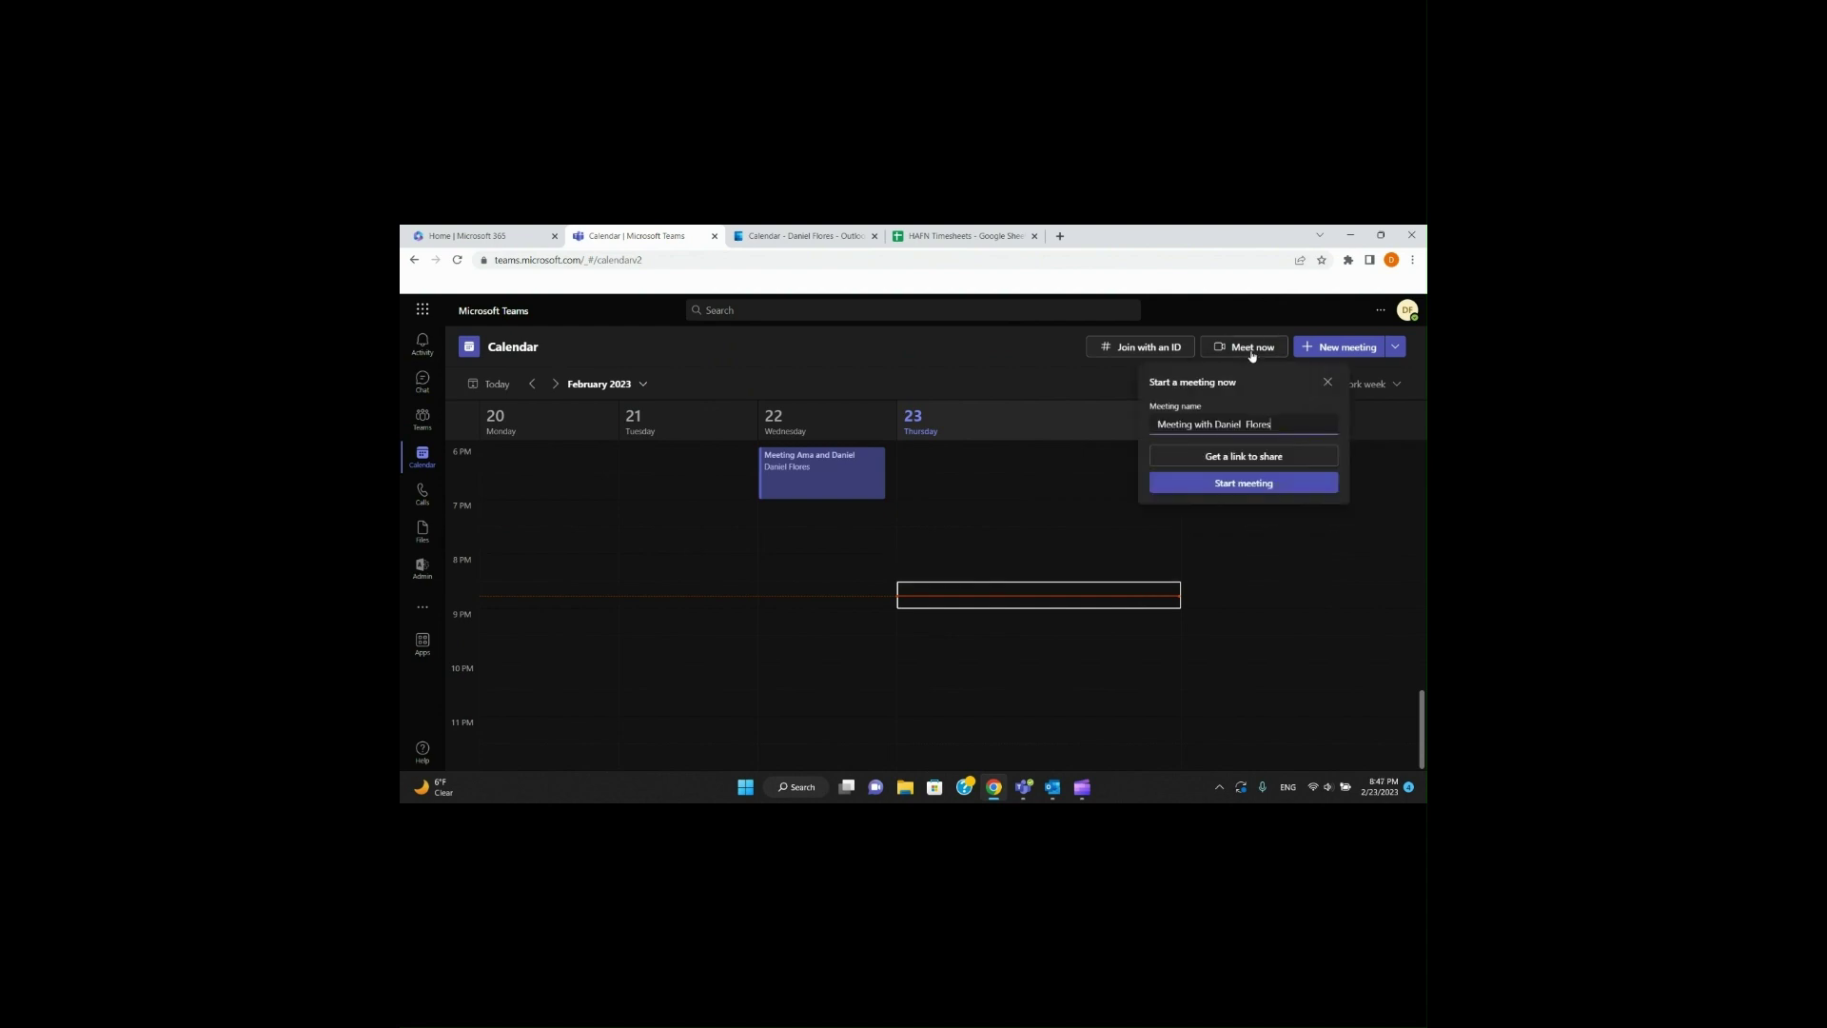
{"action": "left_click", "coordinate": [1255, 459]}
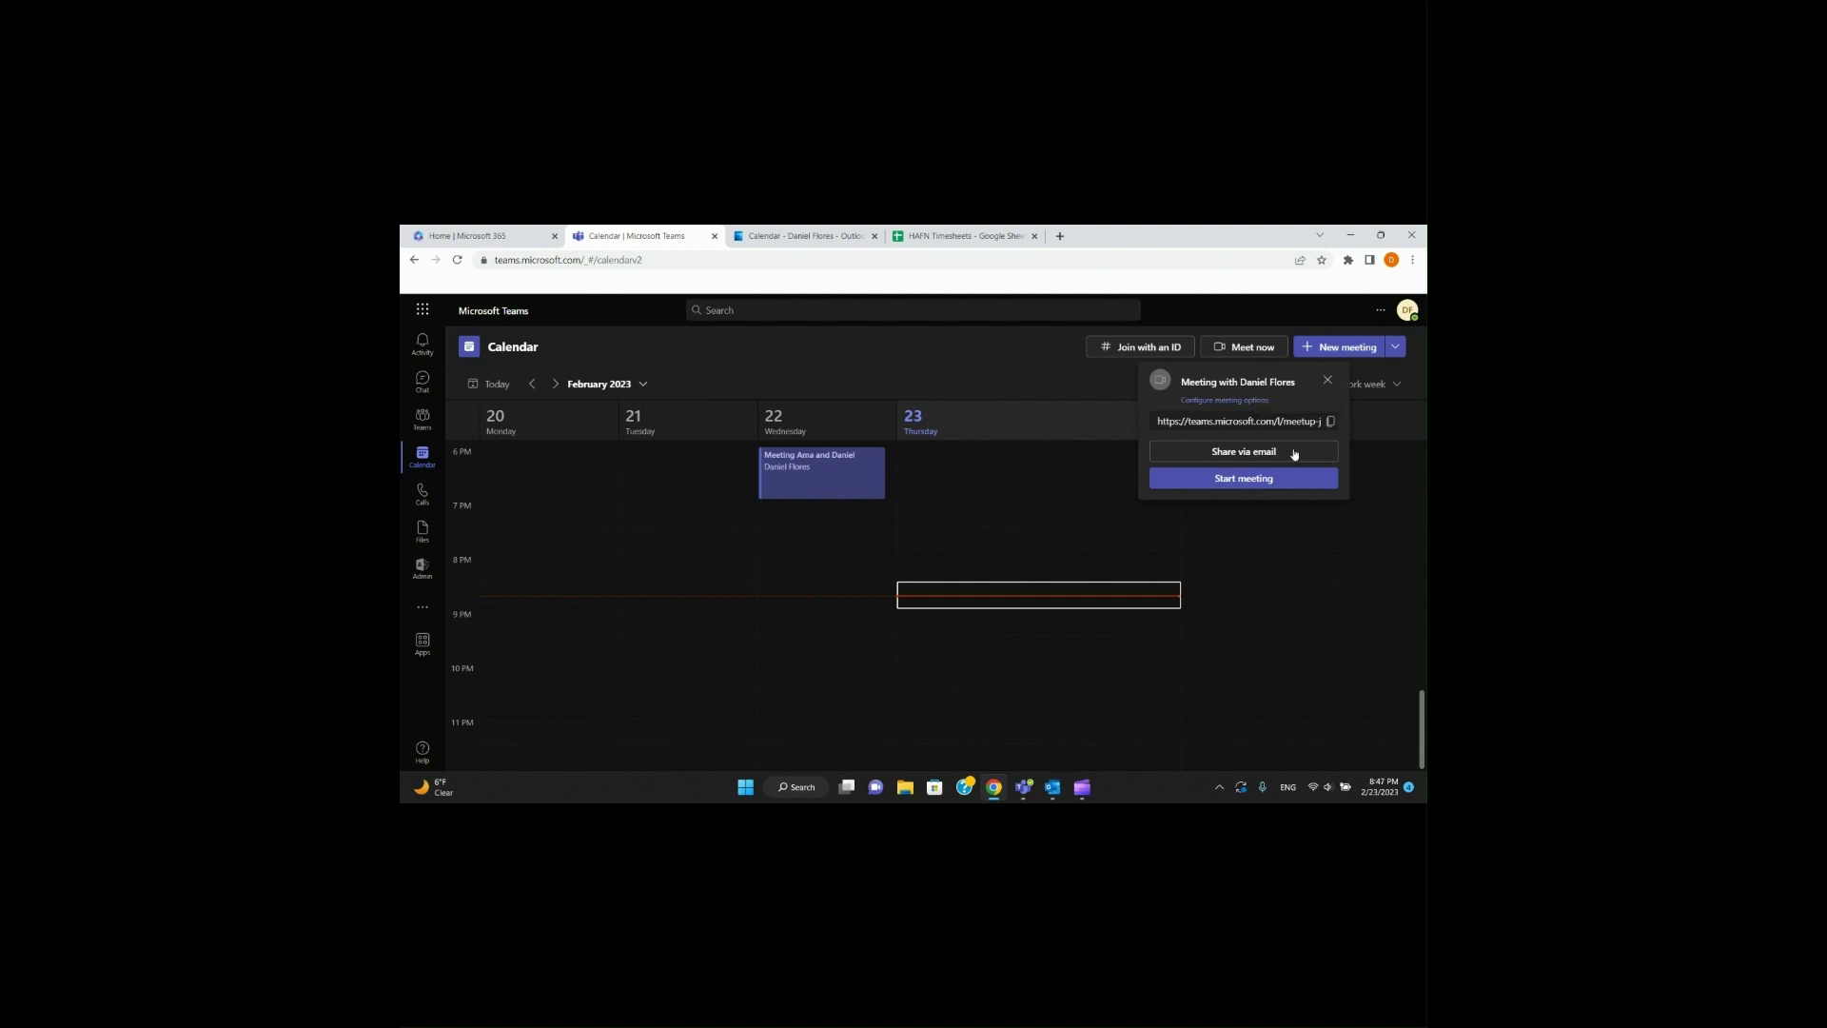
{"action": "left_click", "coordinate": [1323, 424]}
{"action": "left_click", "coordinate": [422, 419]}
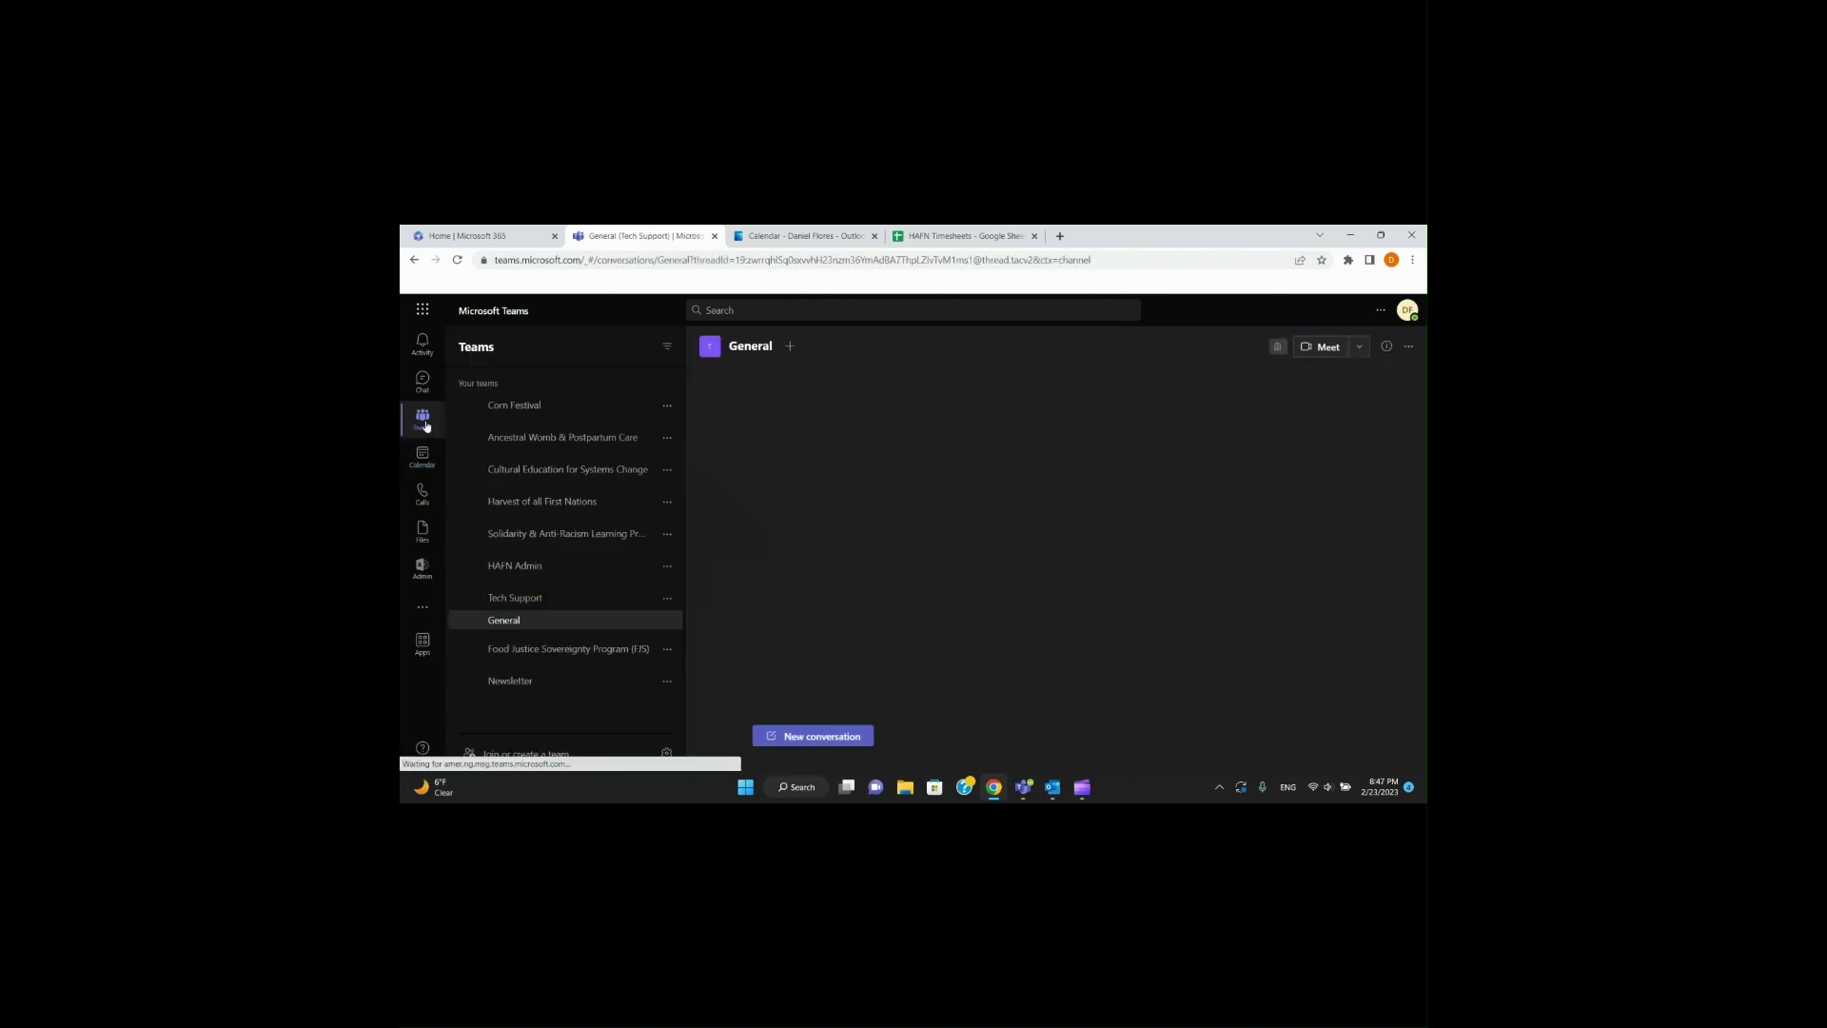
Step: Paste the meeting link into a new conversation in the Solidarity team's General channel
{"action": "left_click", "coordinate": [553, 537]}
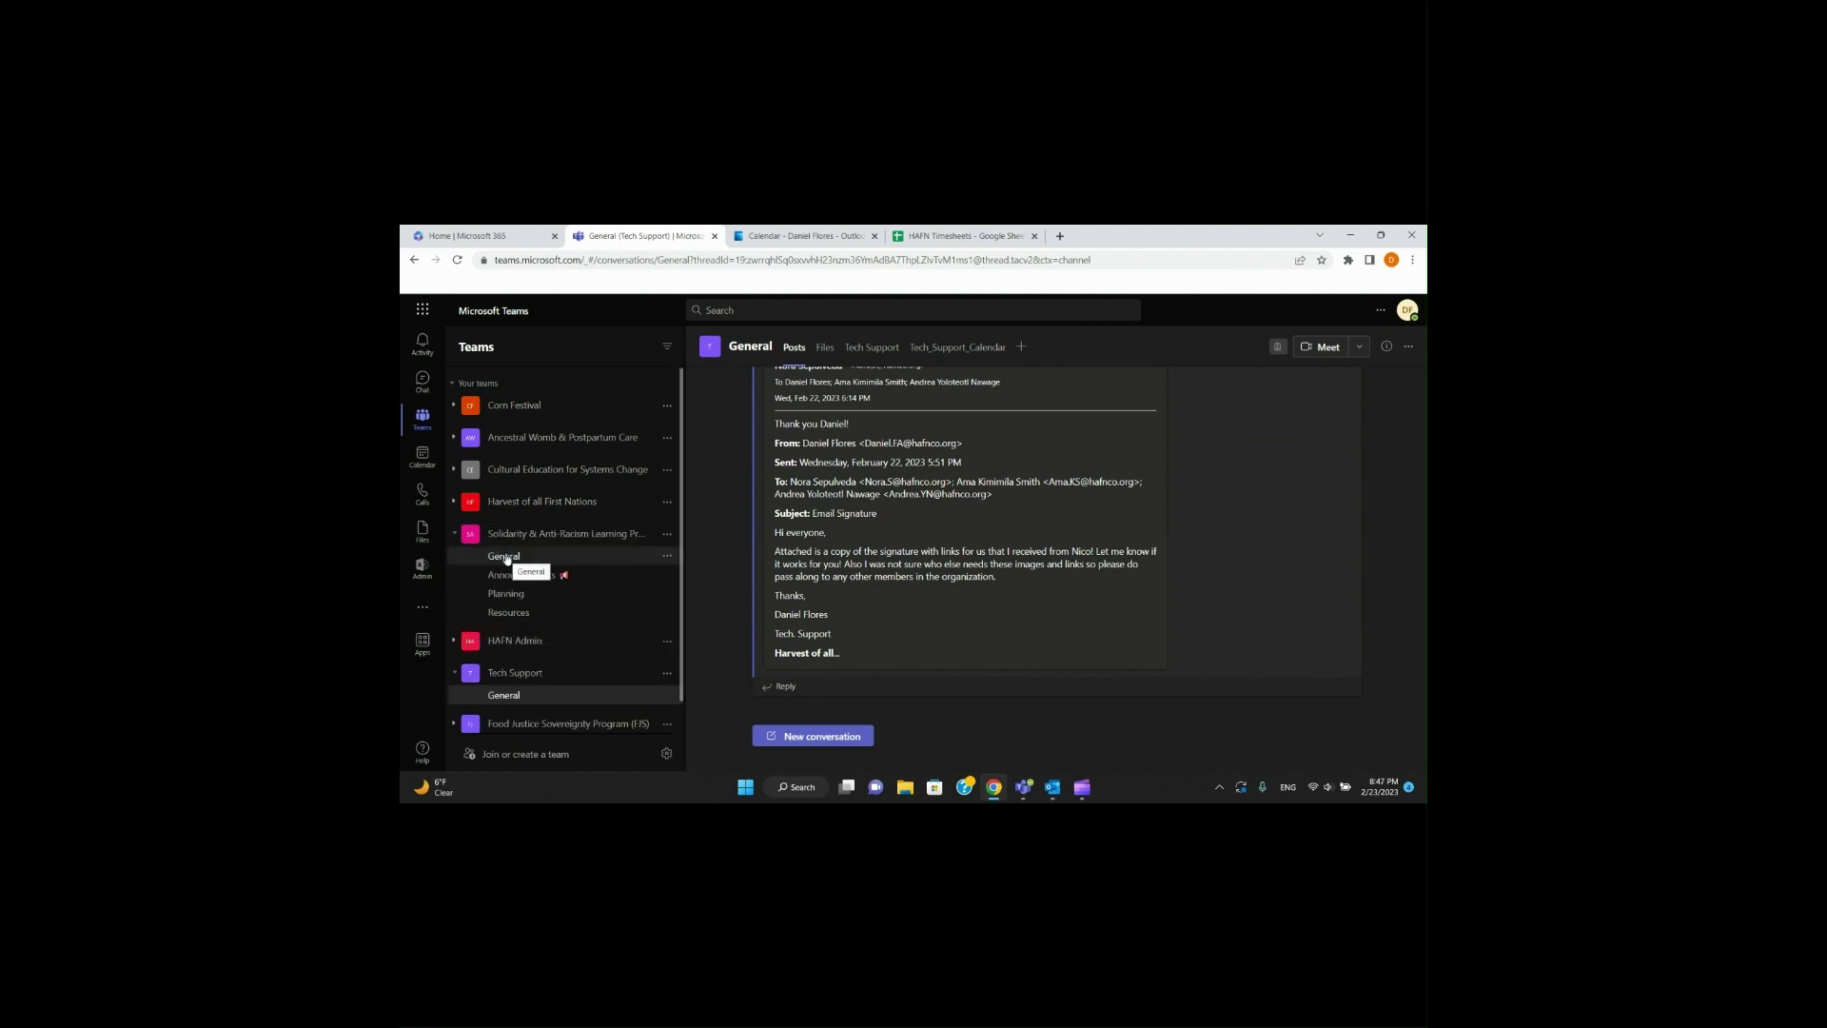
{"action": "right_click", "coordinate": [615, 539]}
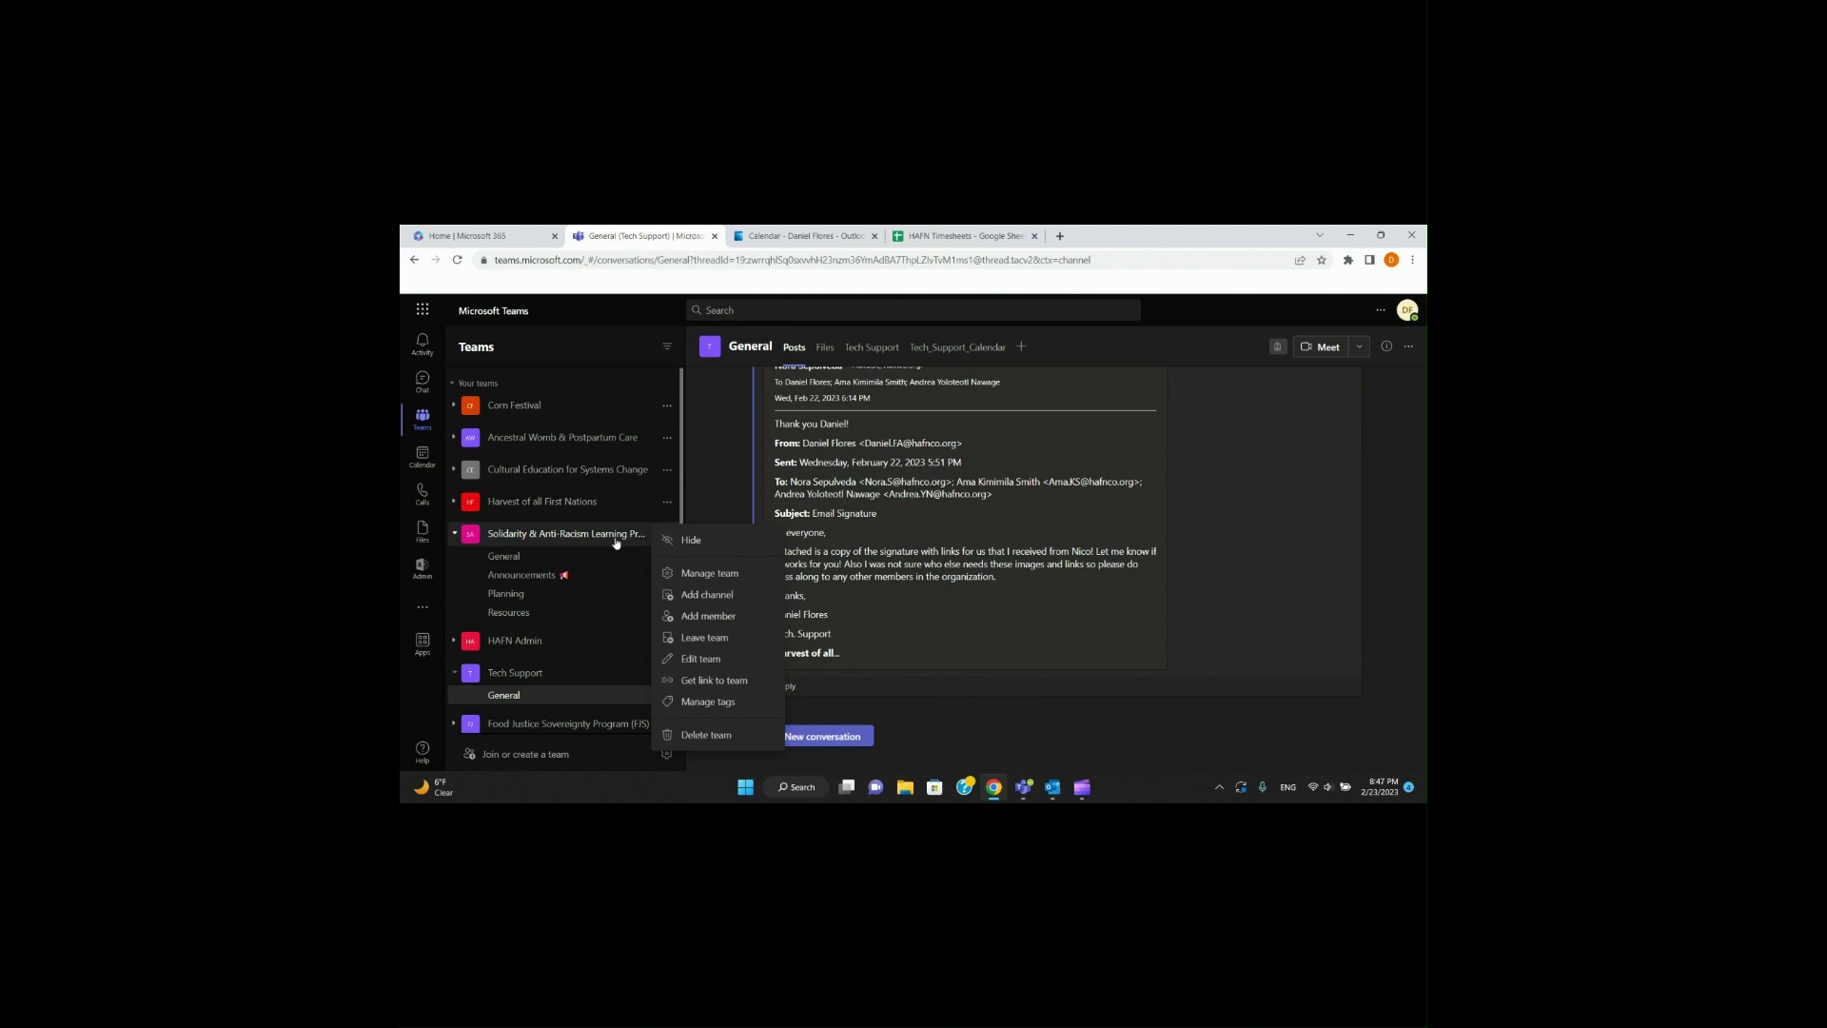
{"action": "left_click", "coordinate": [553, 556]}
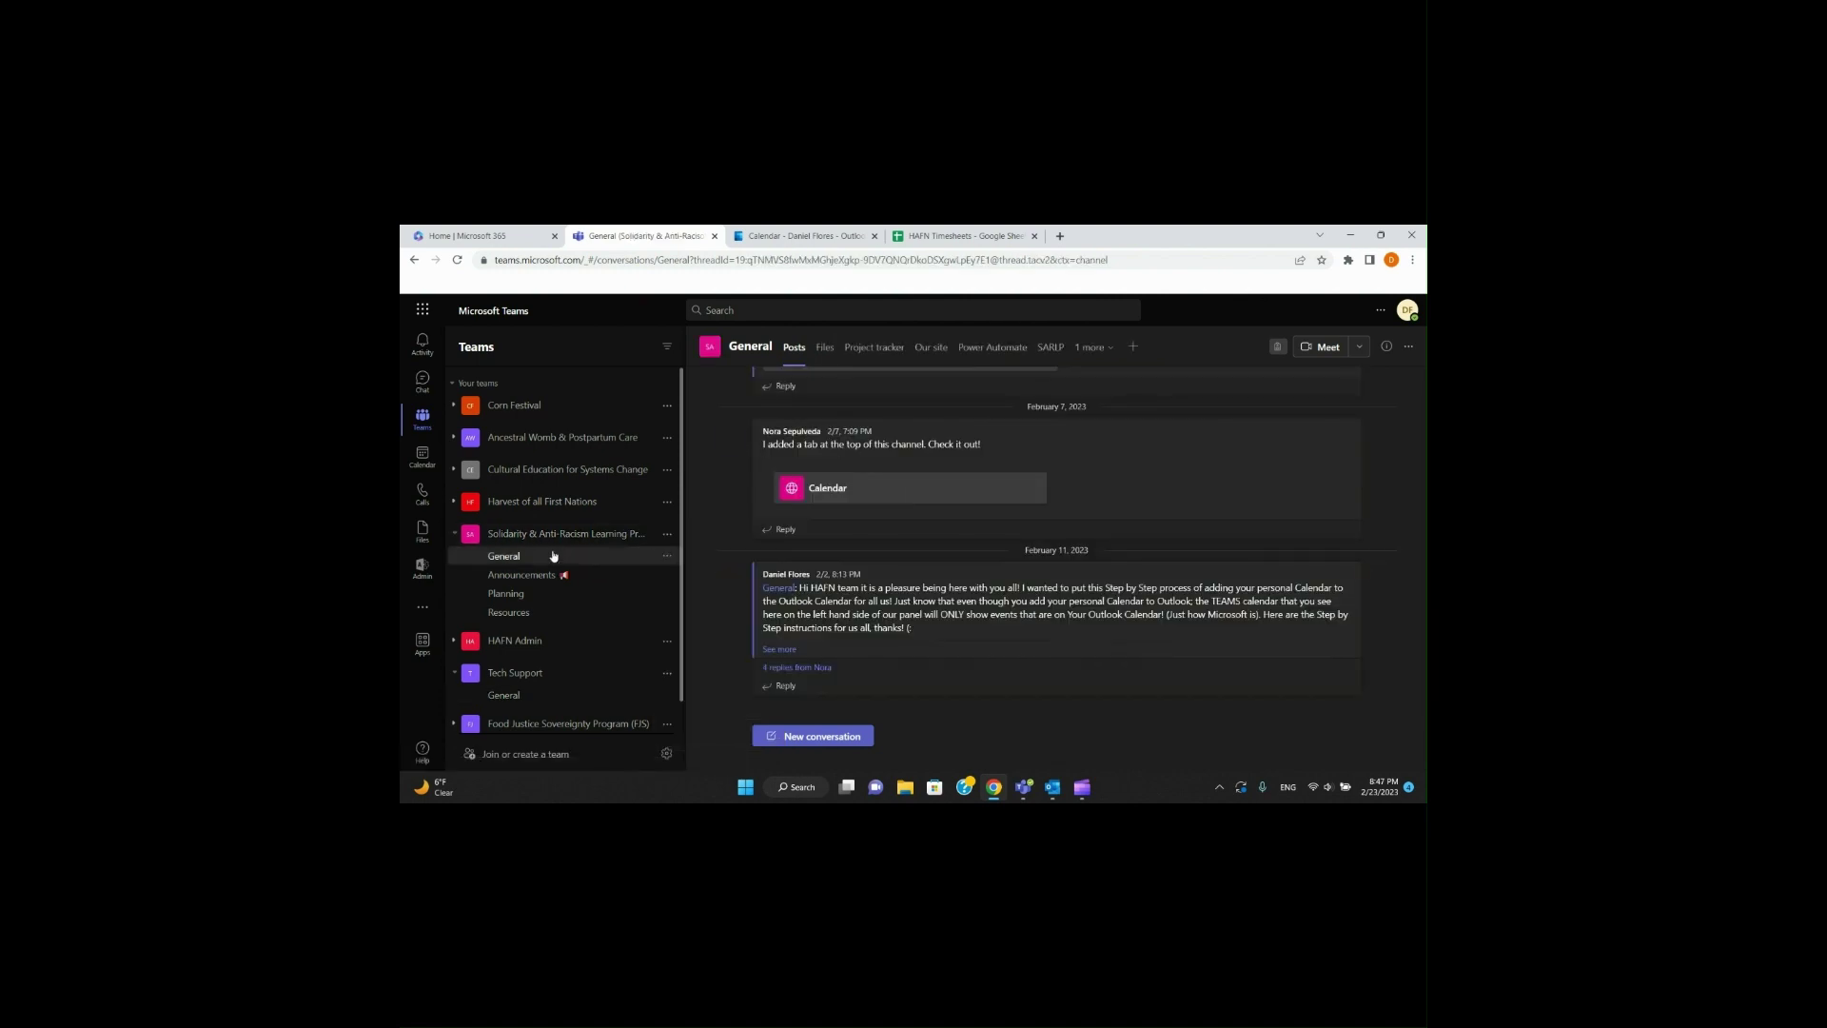
{"action": "left_click", "coordinate": [824, 735]}
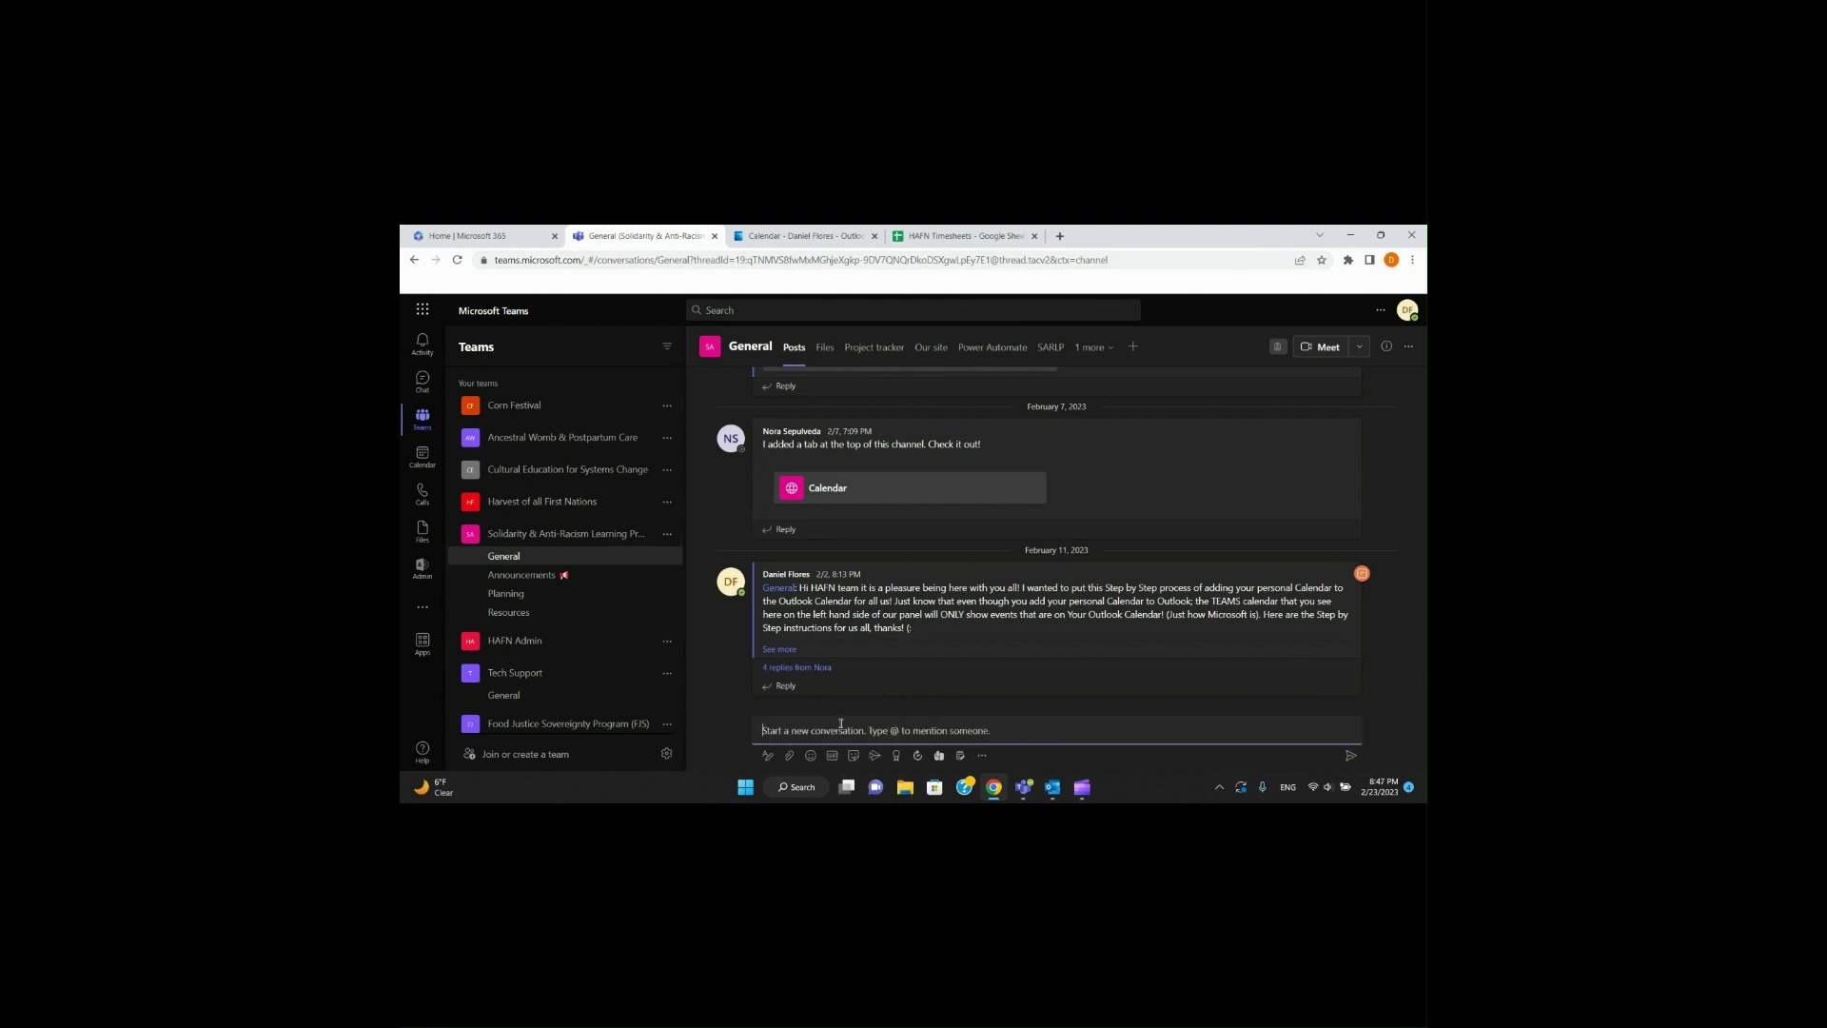
{"action": "key", "text": "ctrl+v"}
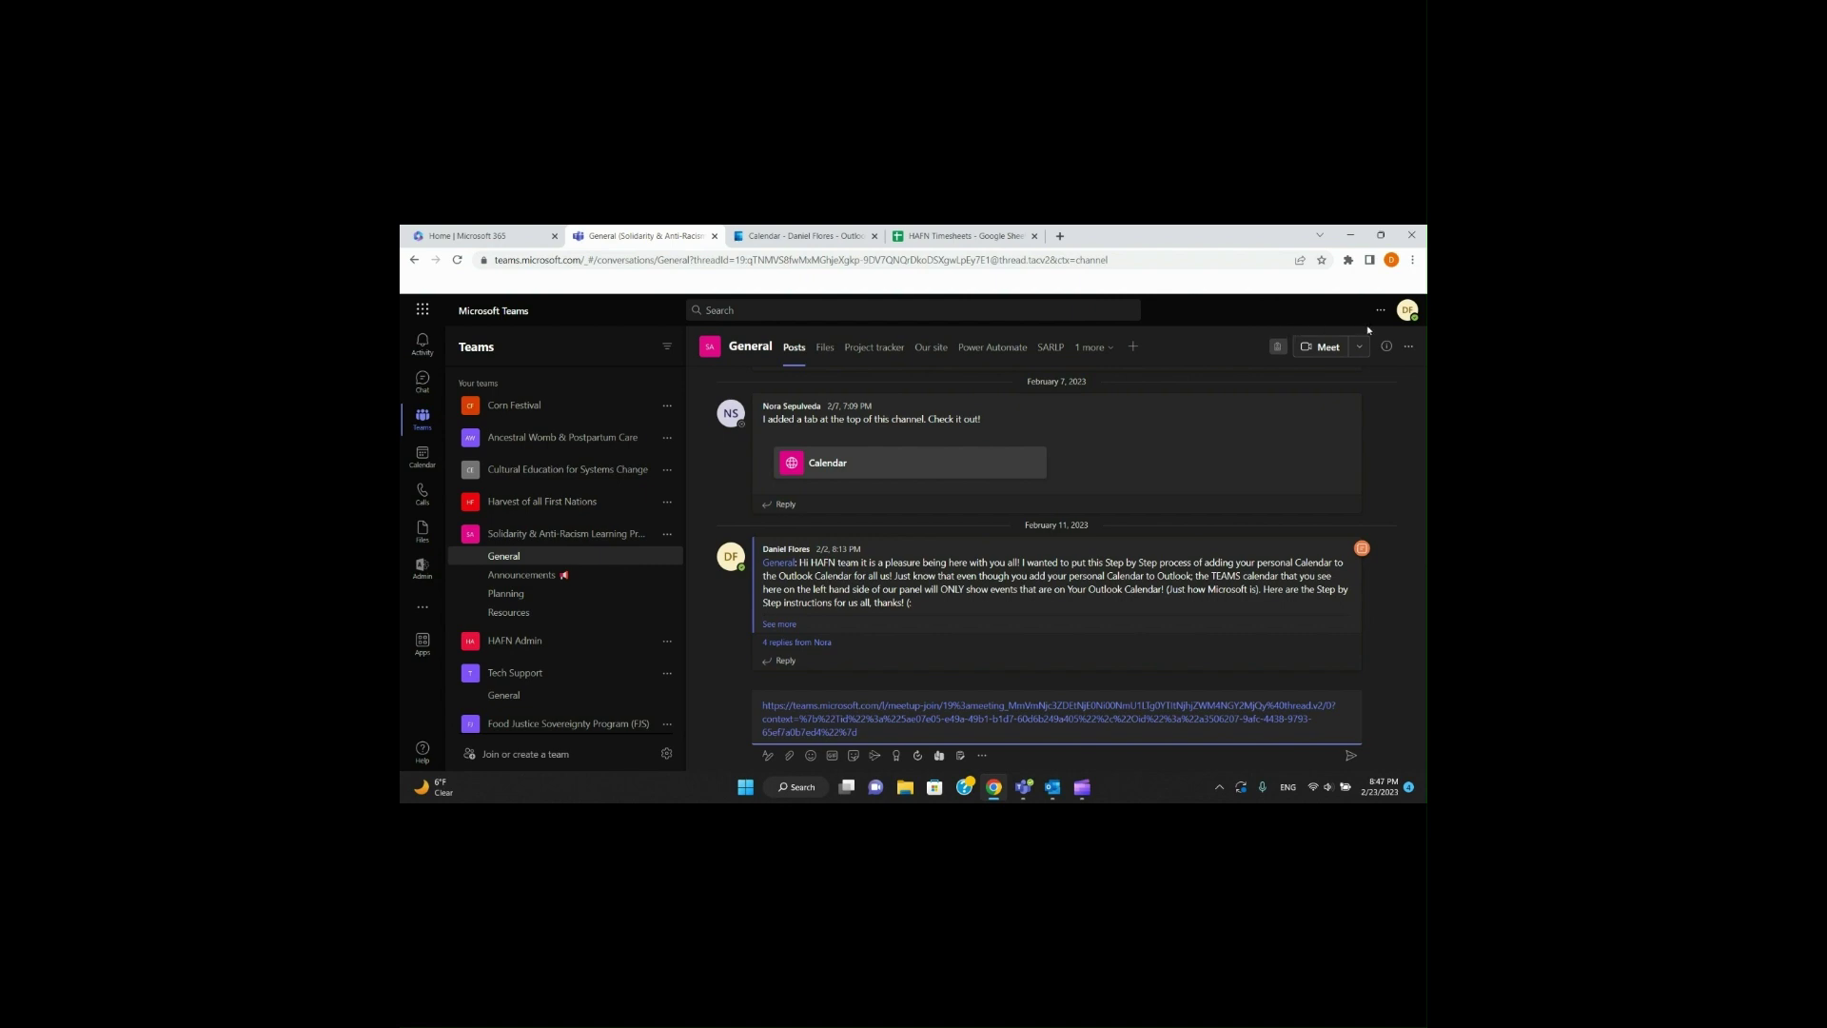
Step: Remove the pasted meeting link from the draft post
{"action": "left_click", "coordinate": [1408, 309]}
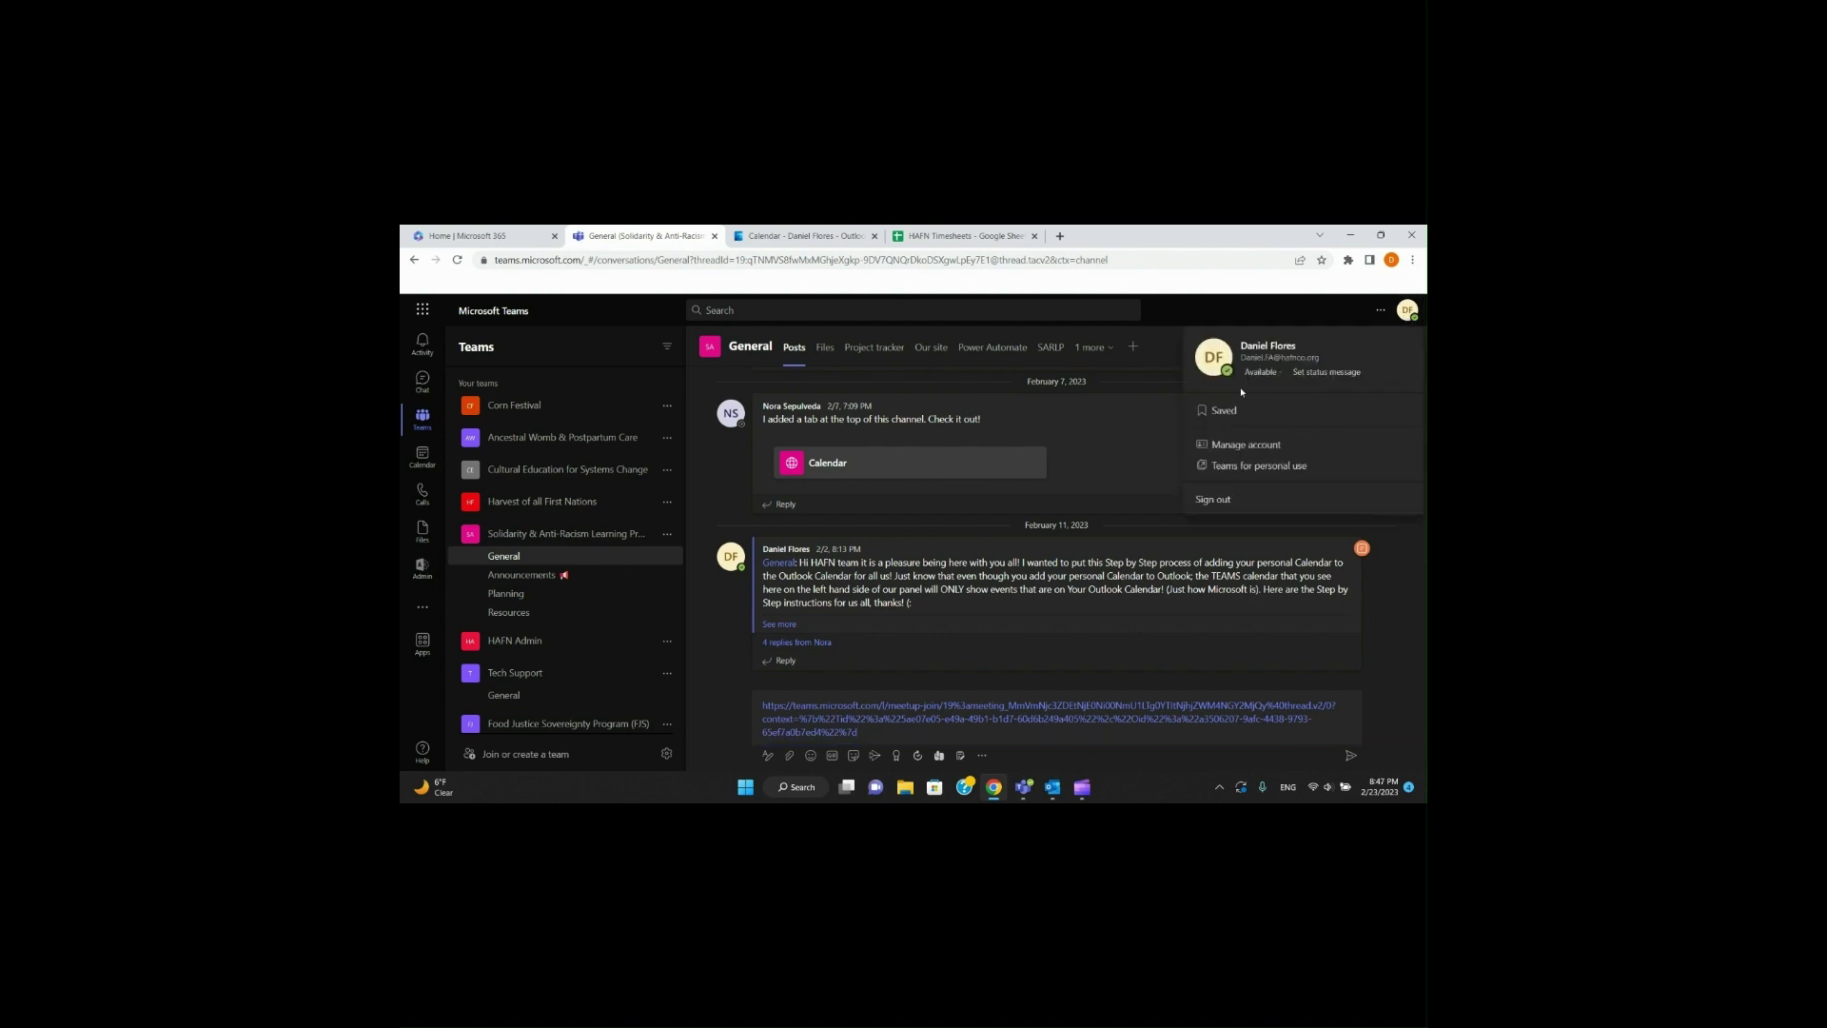
{"action": "left_click", "coordinate": [1216, 317]}
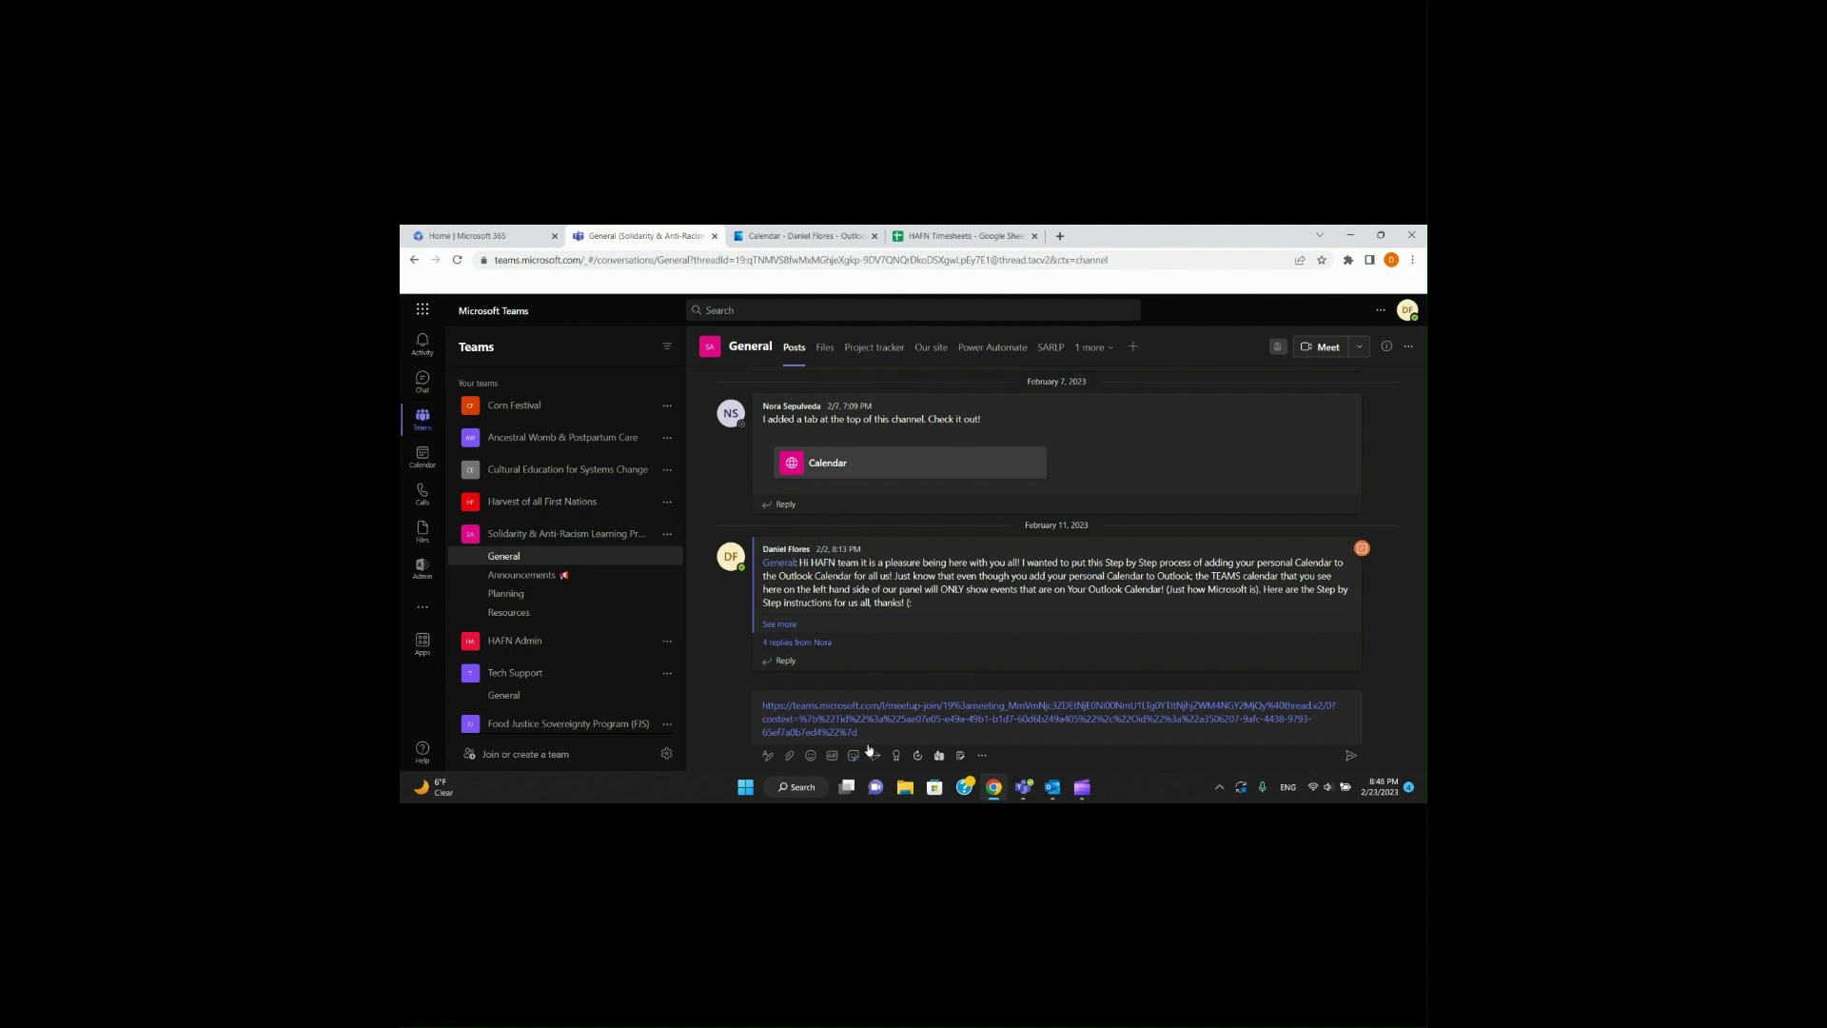
{"action": "left_click_drag", "start_coordinate": [861, 733], "coordinate": [764, 703]}
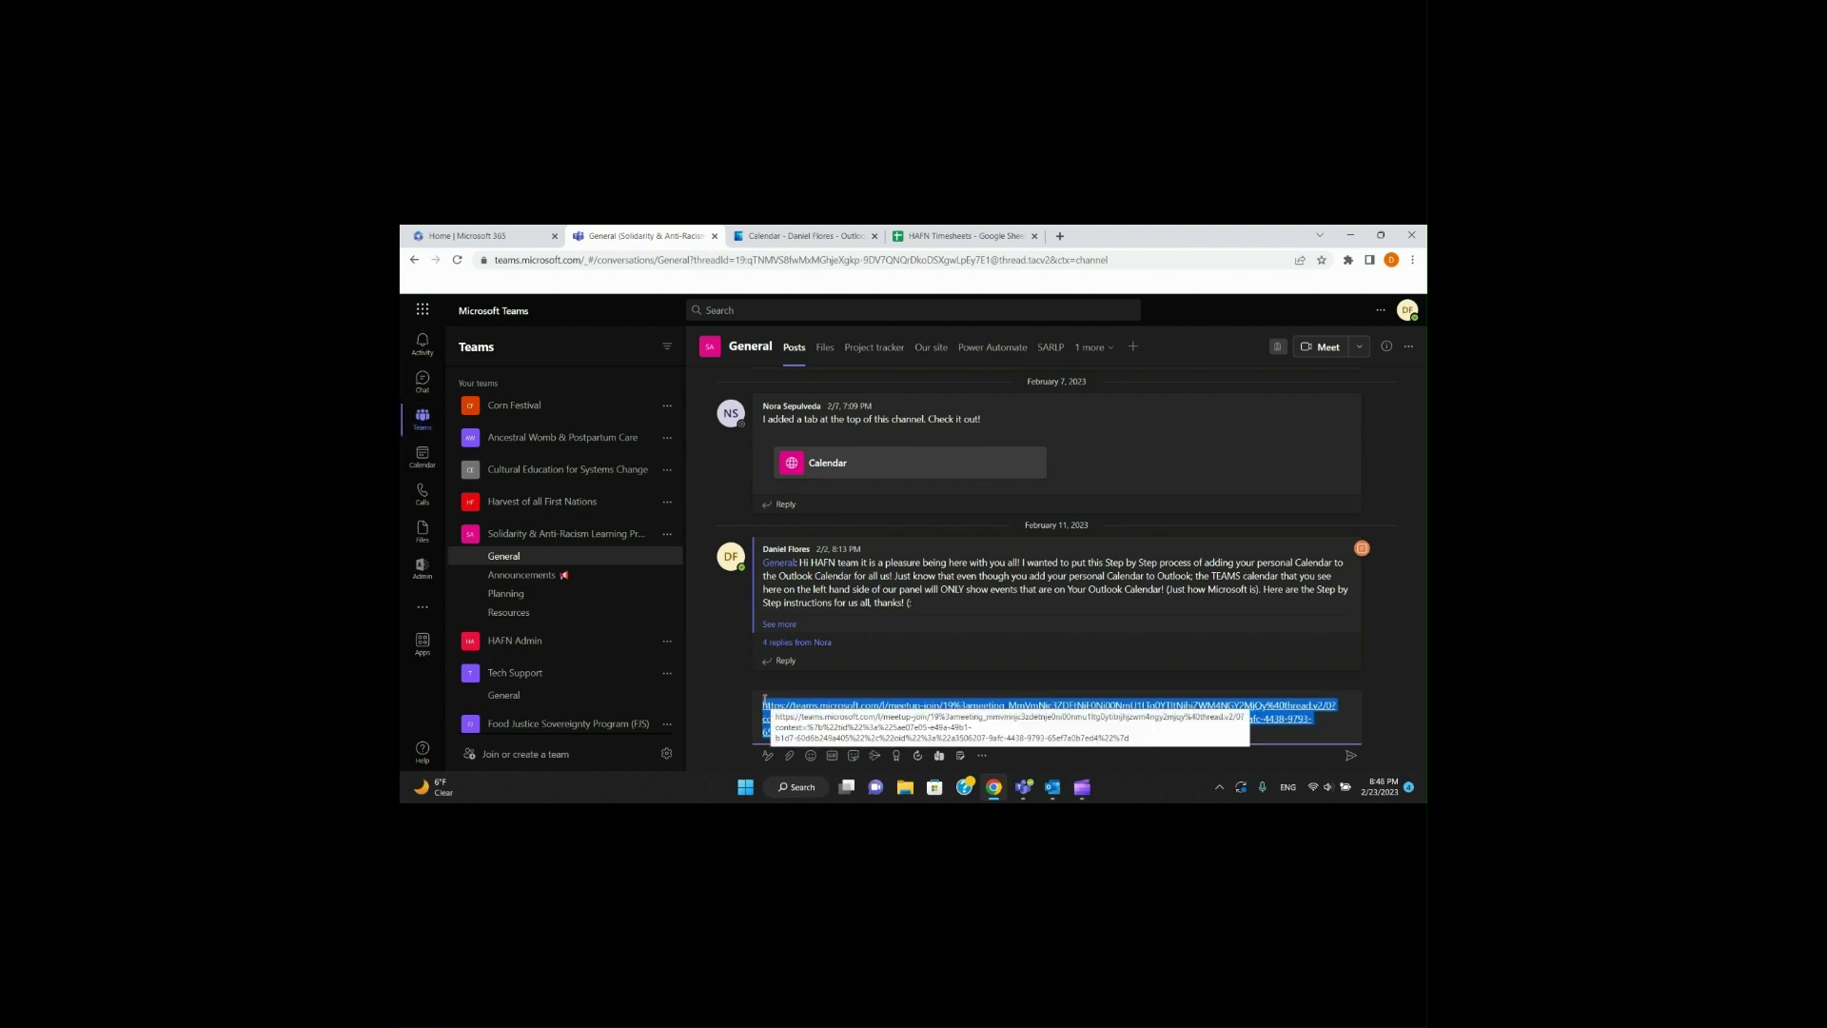
{"action": "key", "text": "BackSpace"}
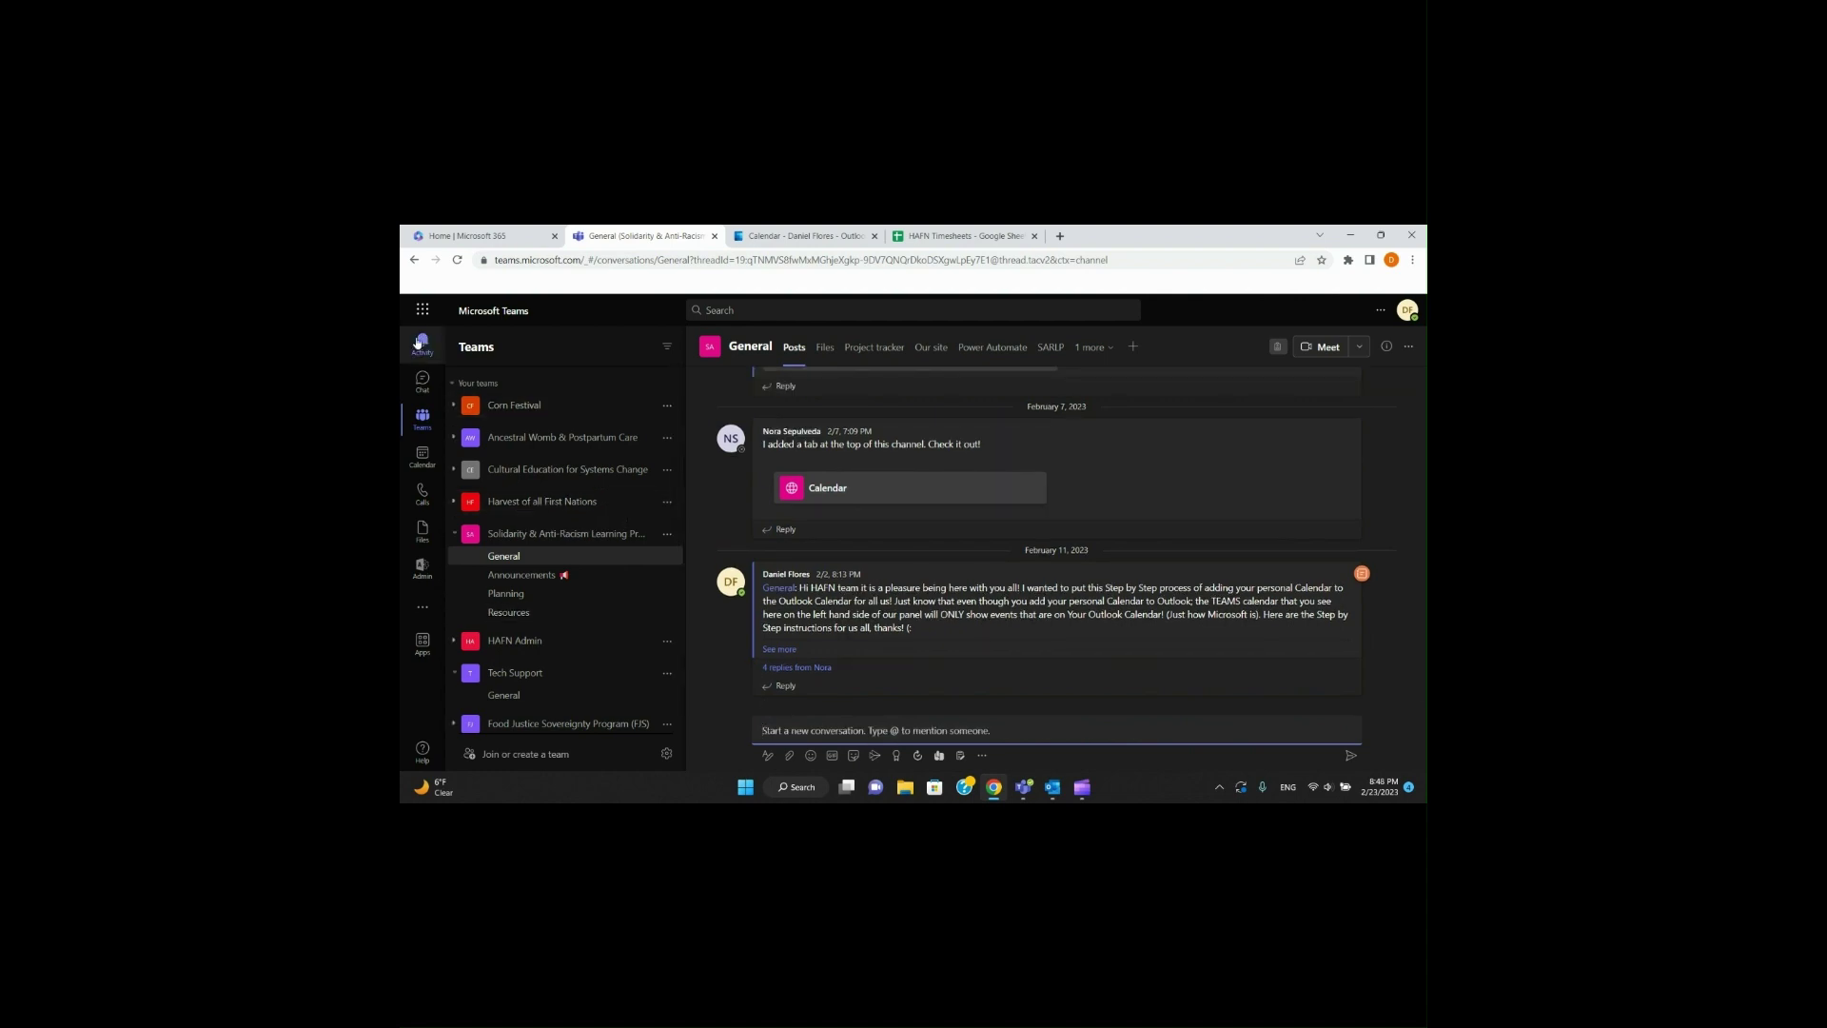
Step: Move through Chat and Calls to the Admin dashboard and show the More added apps list
{"action": "left_click", "coordinate": [424, 382]}
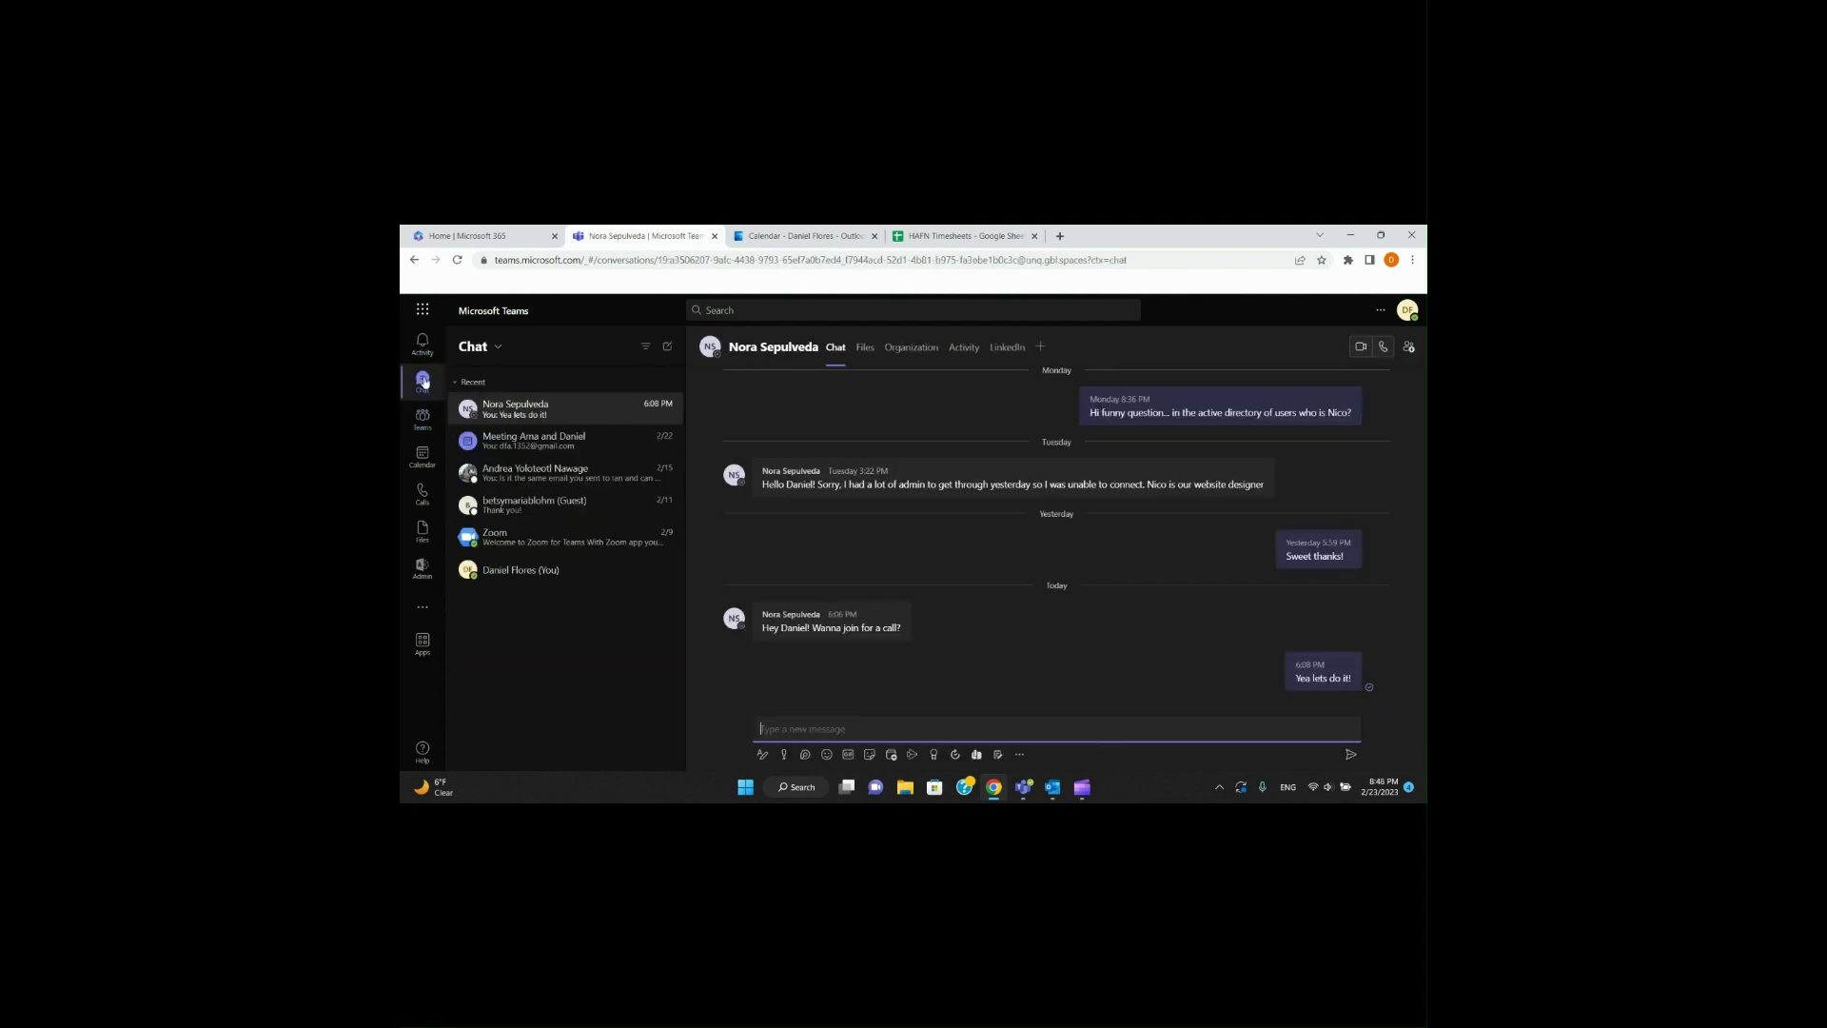
{"action": "left_click", "coordinate": [420, 489]}
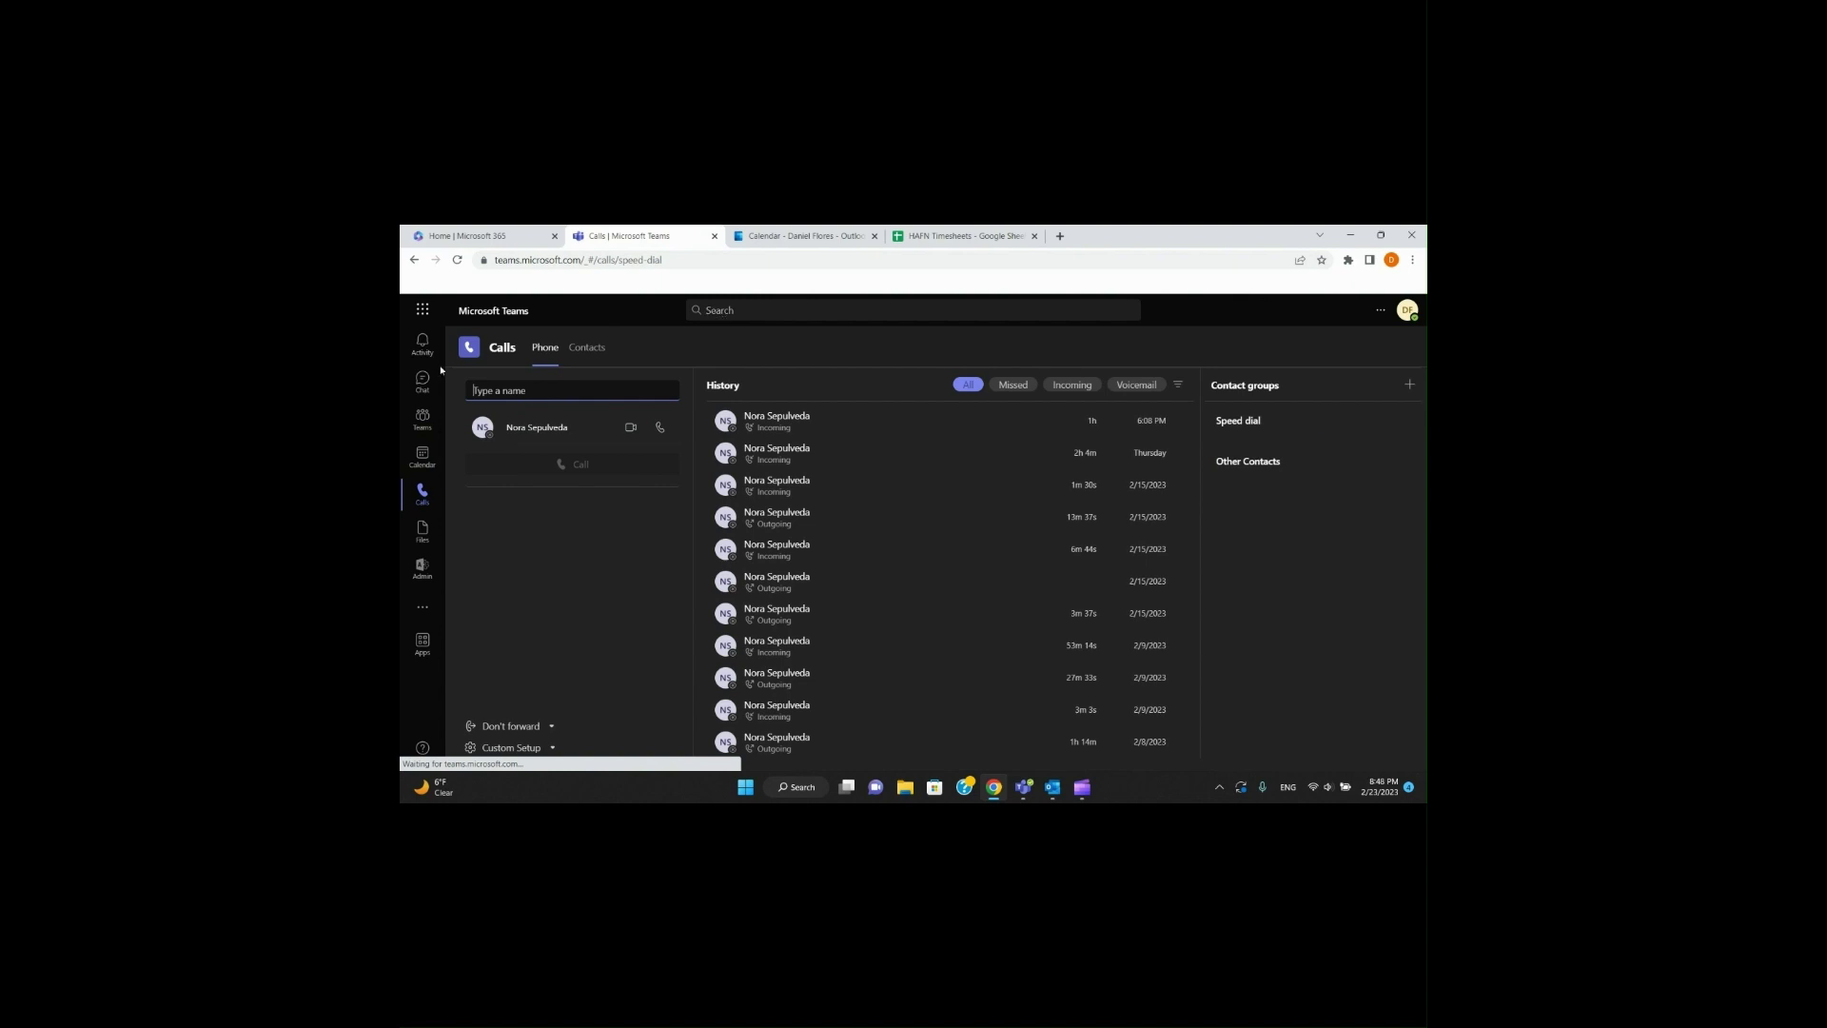
{"action": "left_click", "coordinate": [423, 571]}
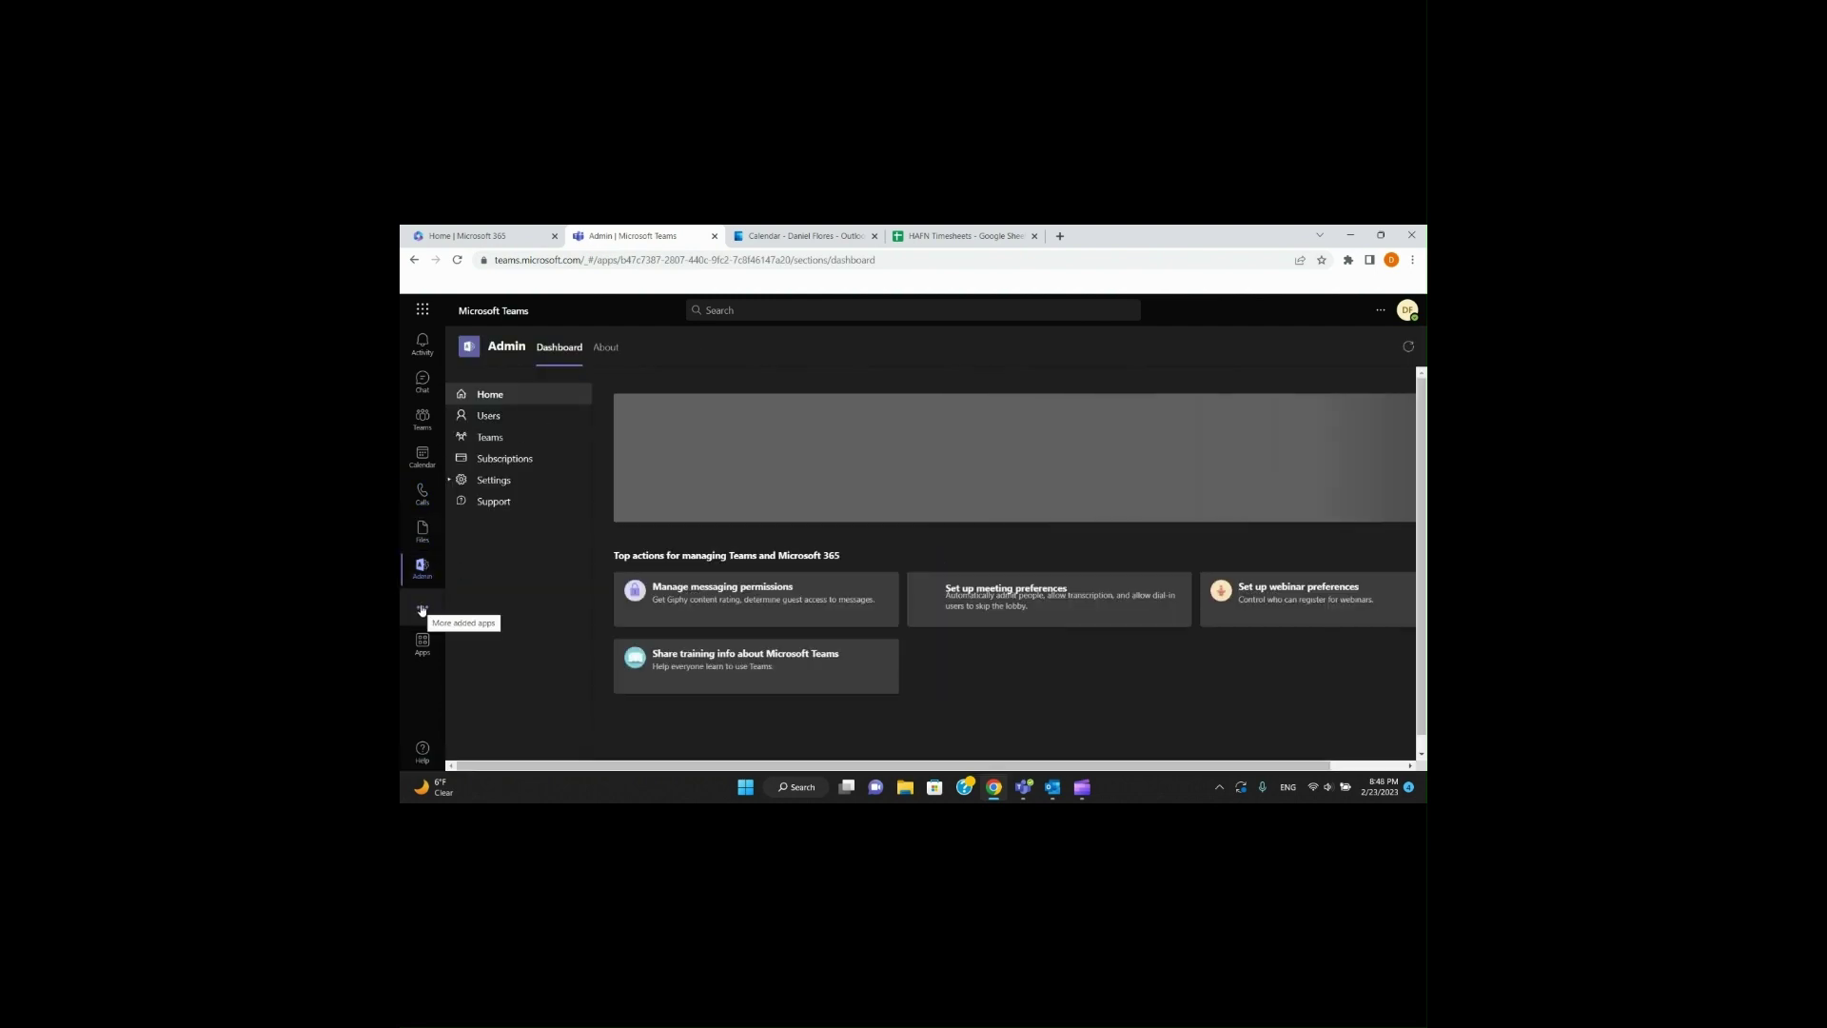
{"action": "left_click", "coordinate": [423, 608]}
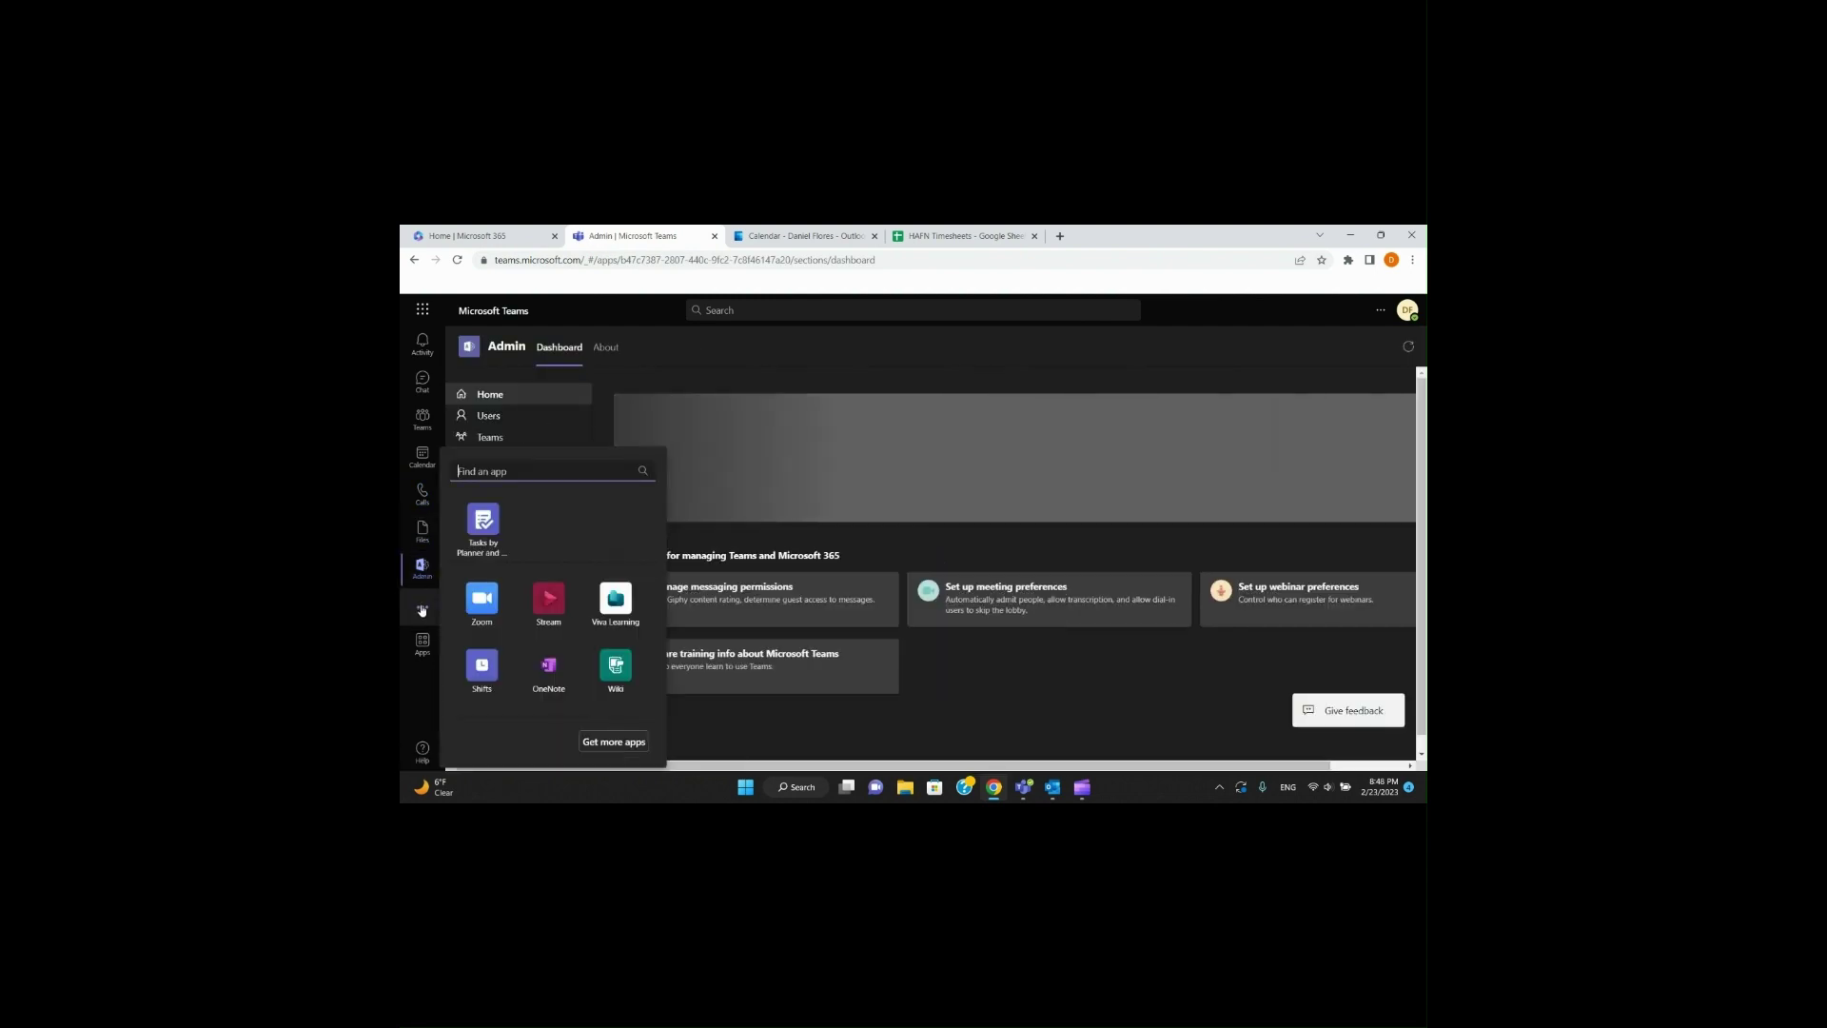
Step: Open Tasks by Planner and To Do in Teams, then bring up the February 2023 Outlook calendar
{"action": "left_click", "coordinate": [483, 521]}
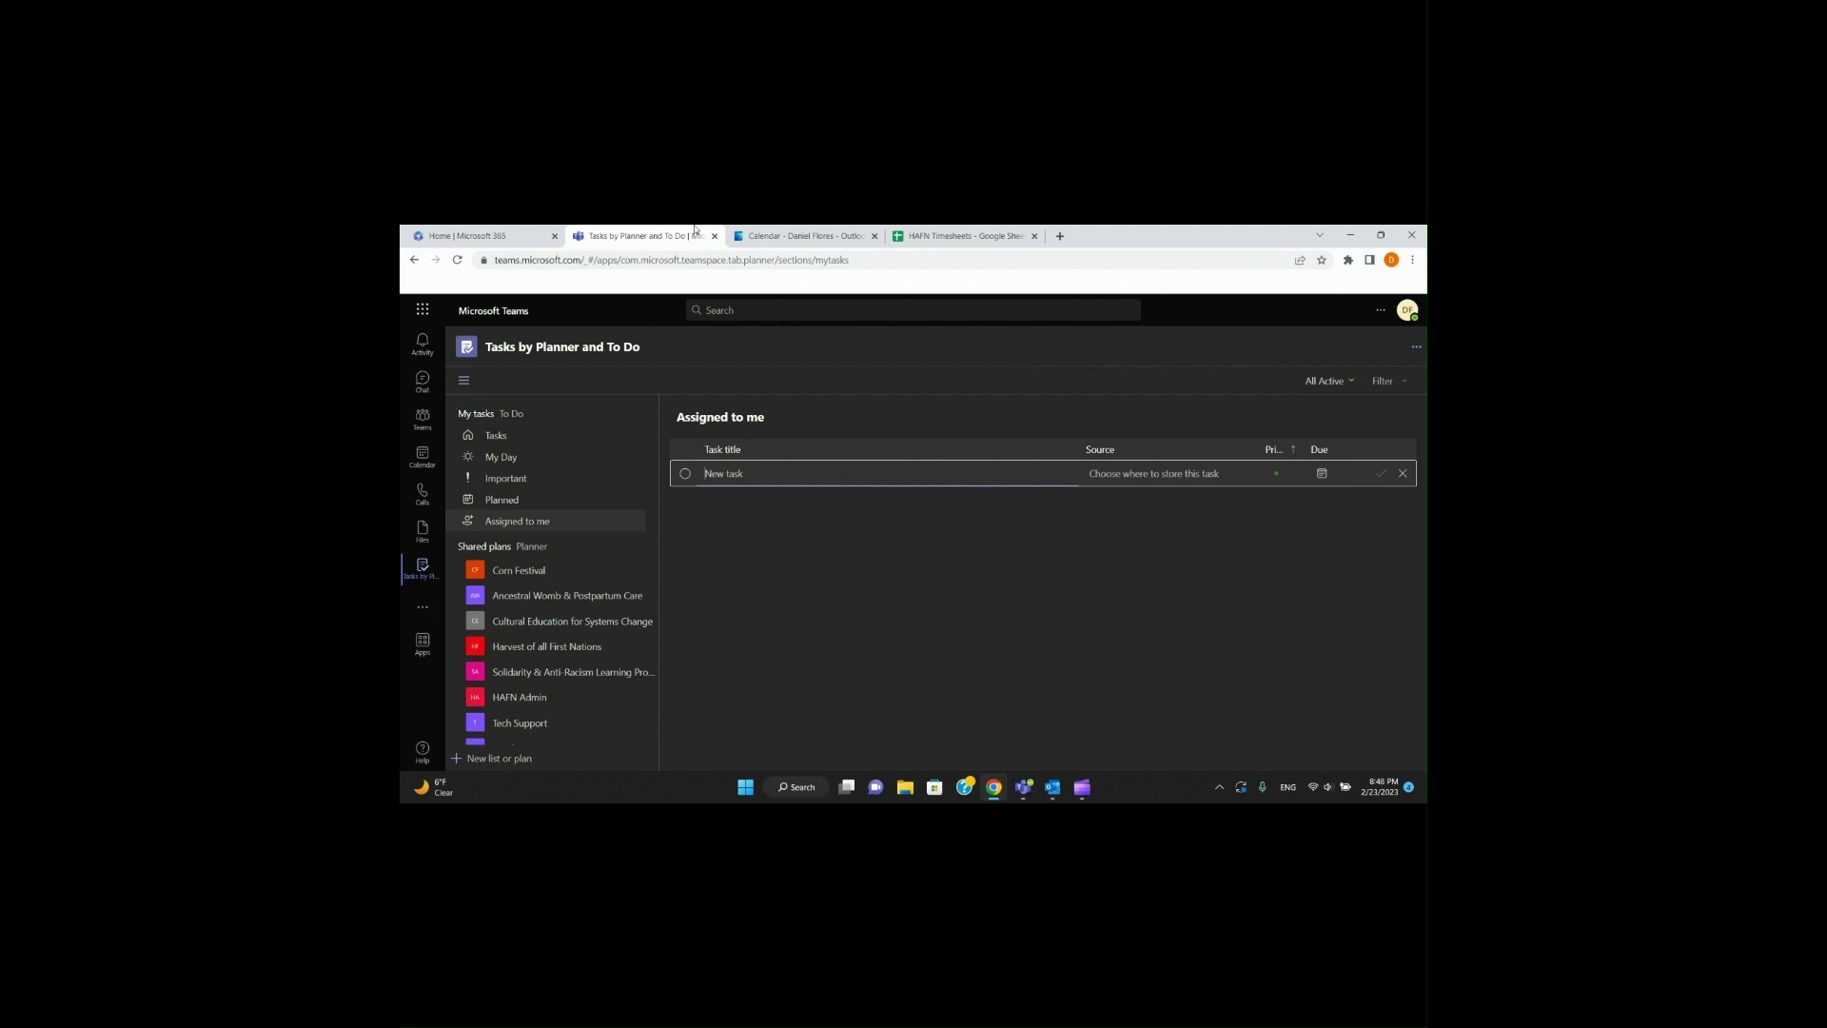
{"action": "left_click", "coordinate": [1409, 314]}
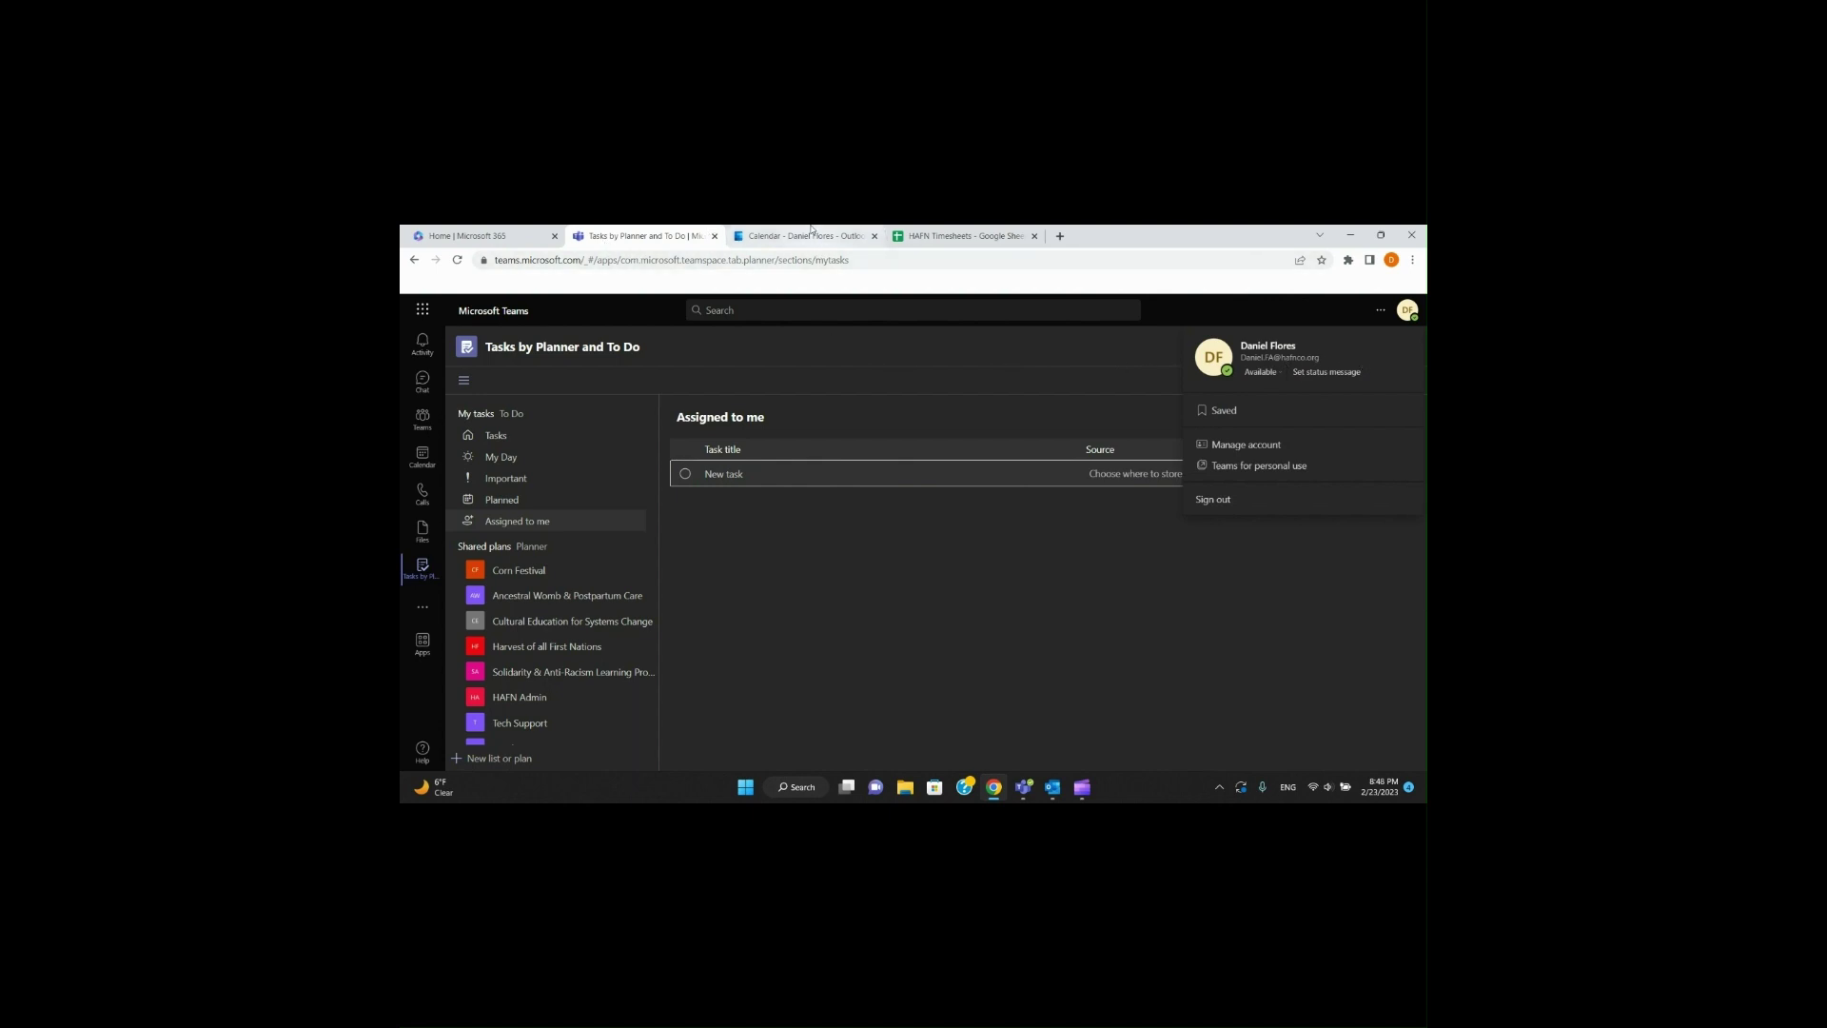
{"action": "left_click", "coordinate": [810, 235]}
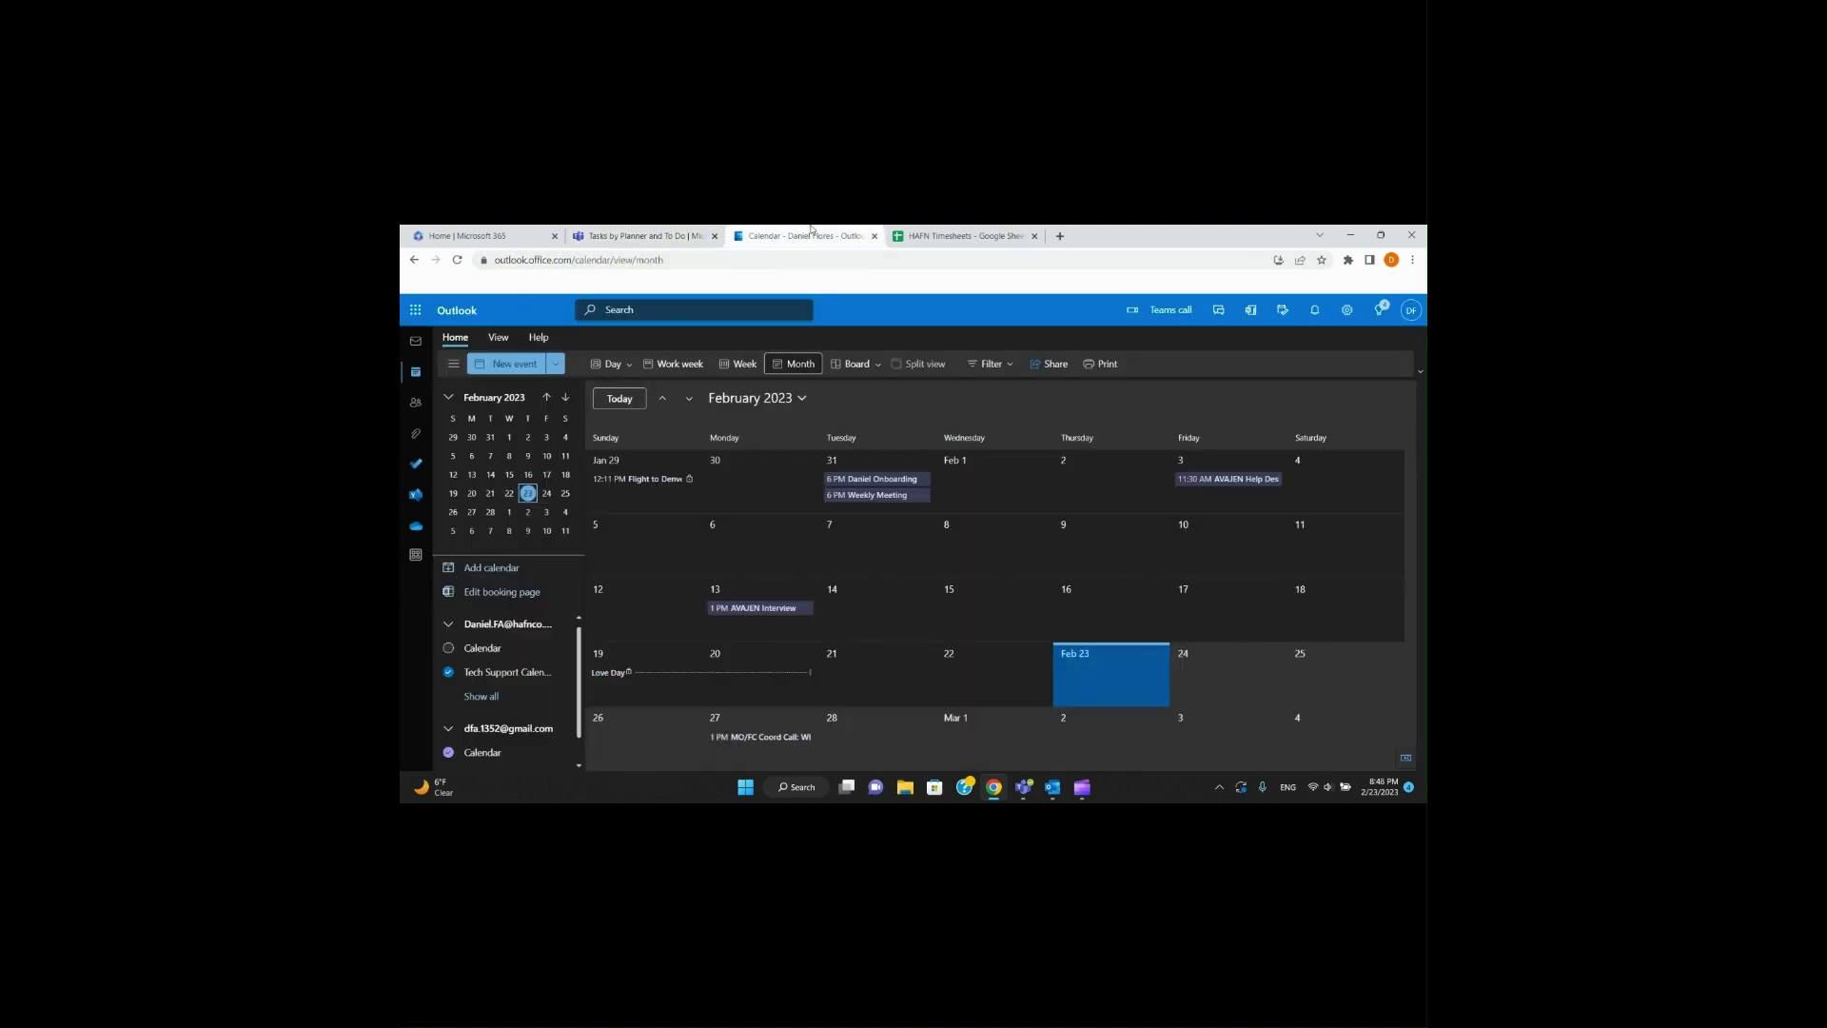
Step: In To Do's Tasks list, complete the Email corruption task so 10 tasks show completed
{"action": "left_click", "coordinate": [416, 465]}
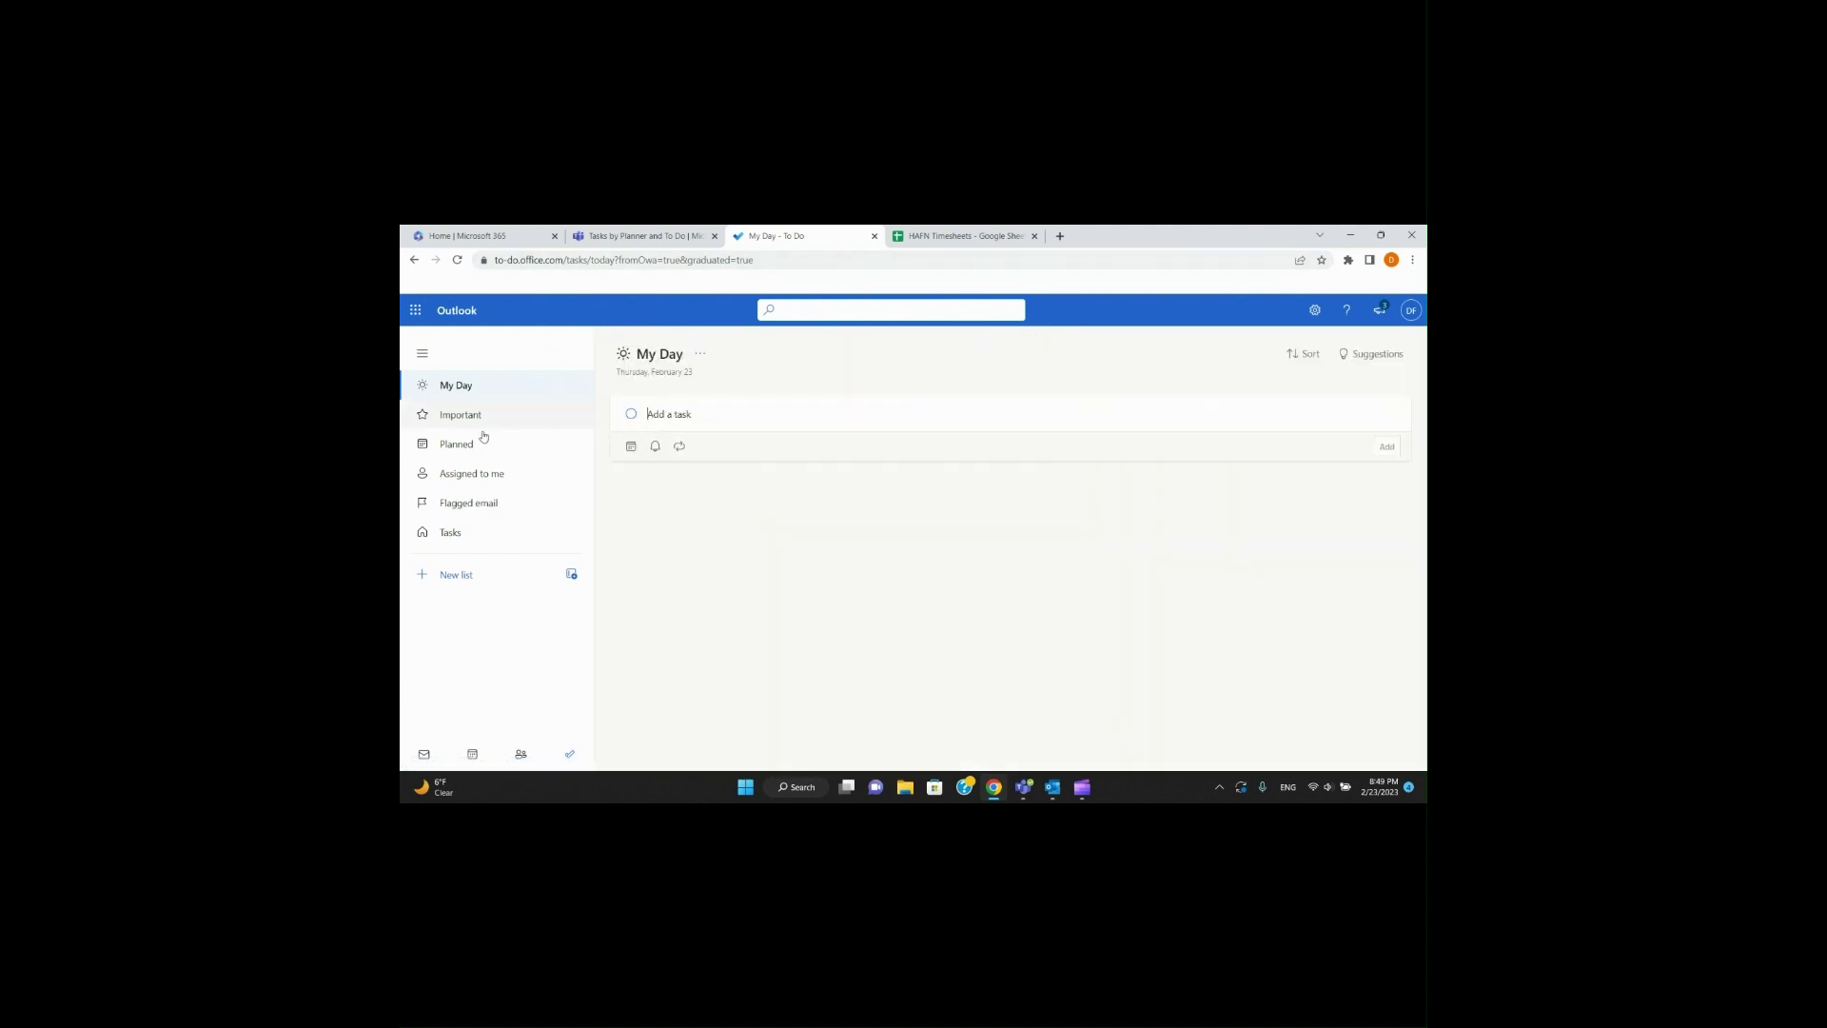
{"action": "left_click", "coordinate": [486, 476]}
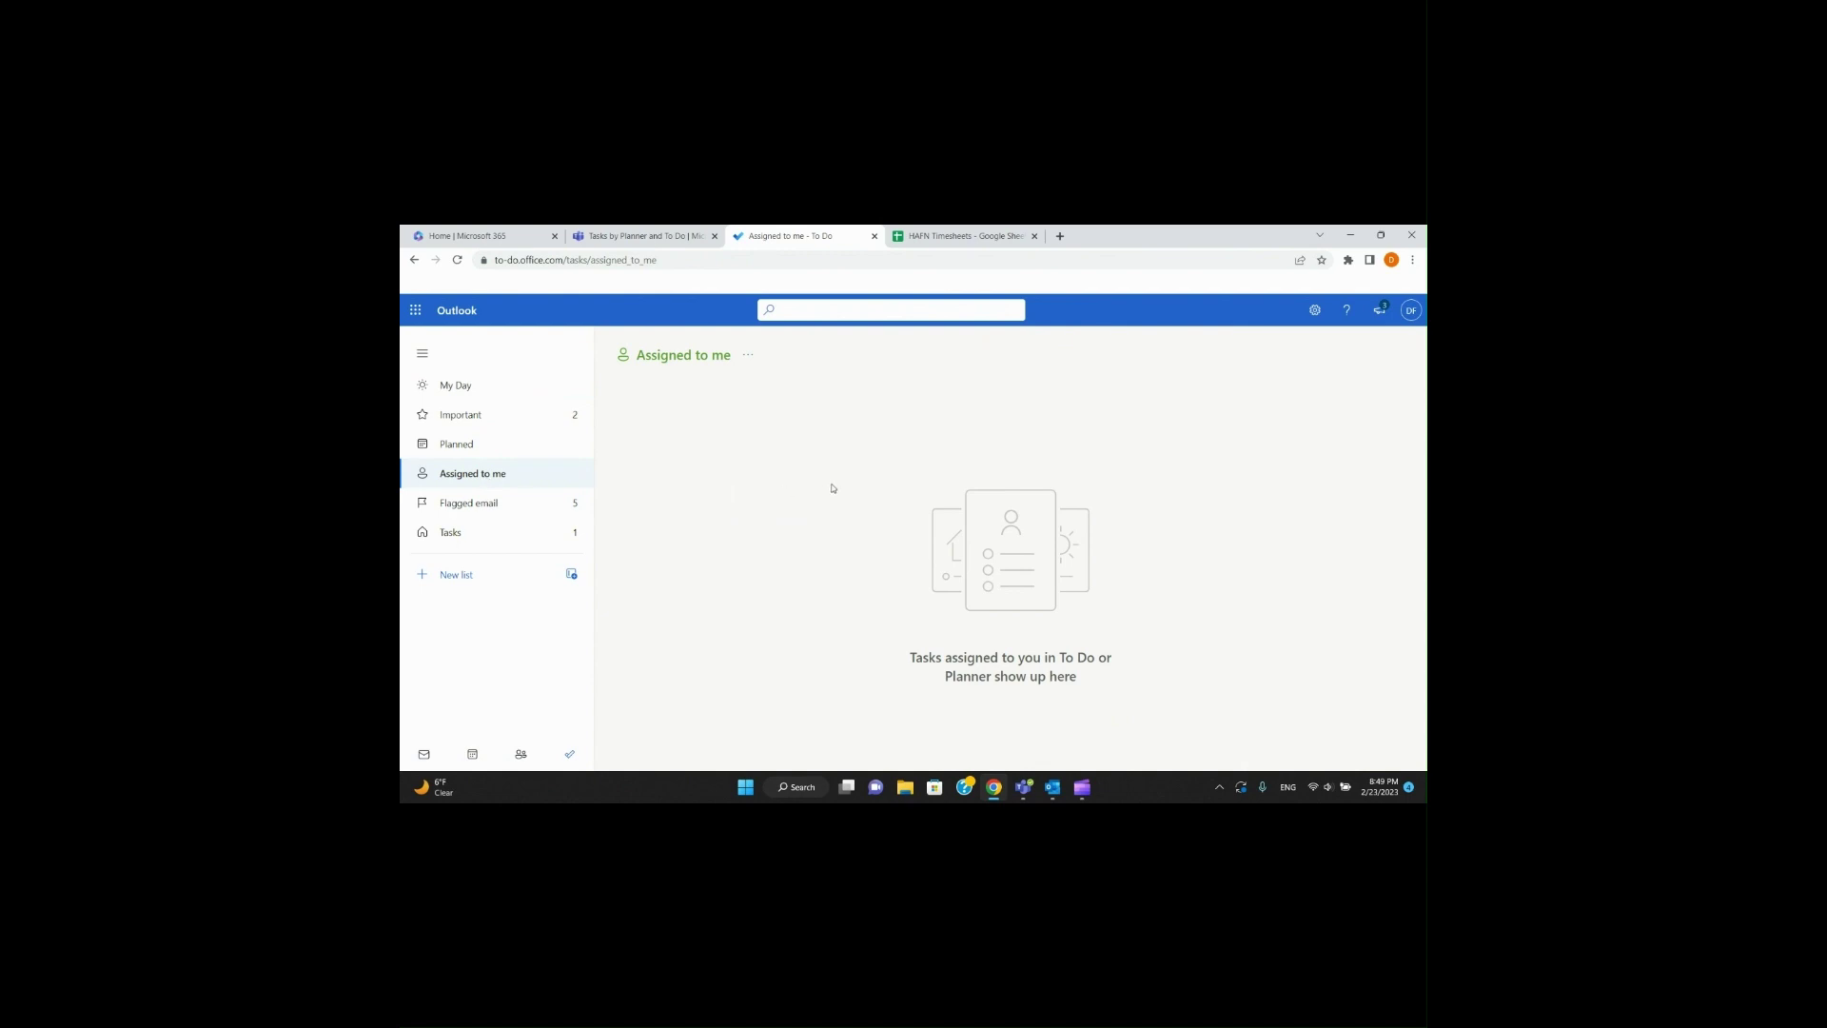
{"action": "left_click", "coordinate": [549, 541]}
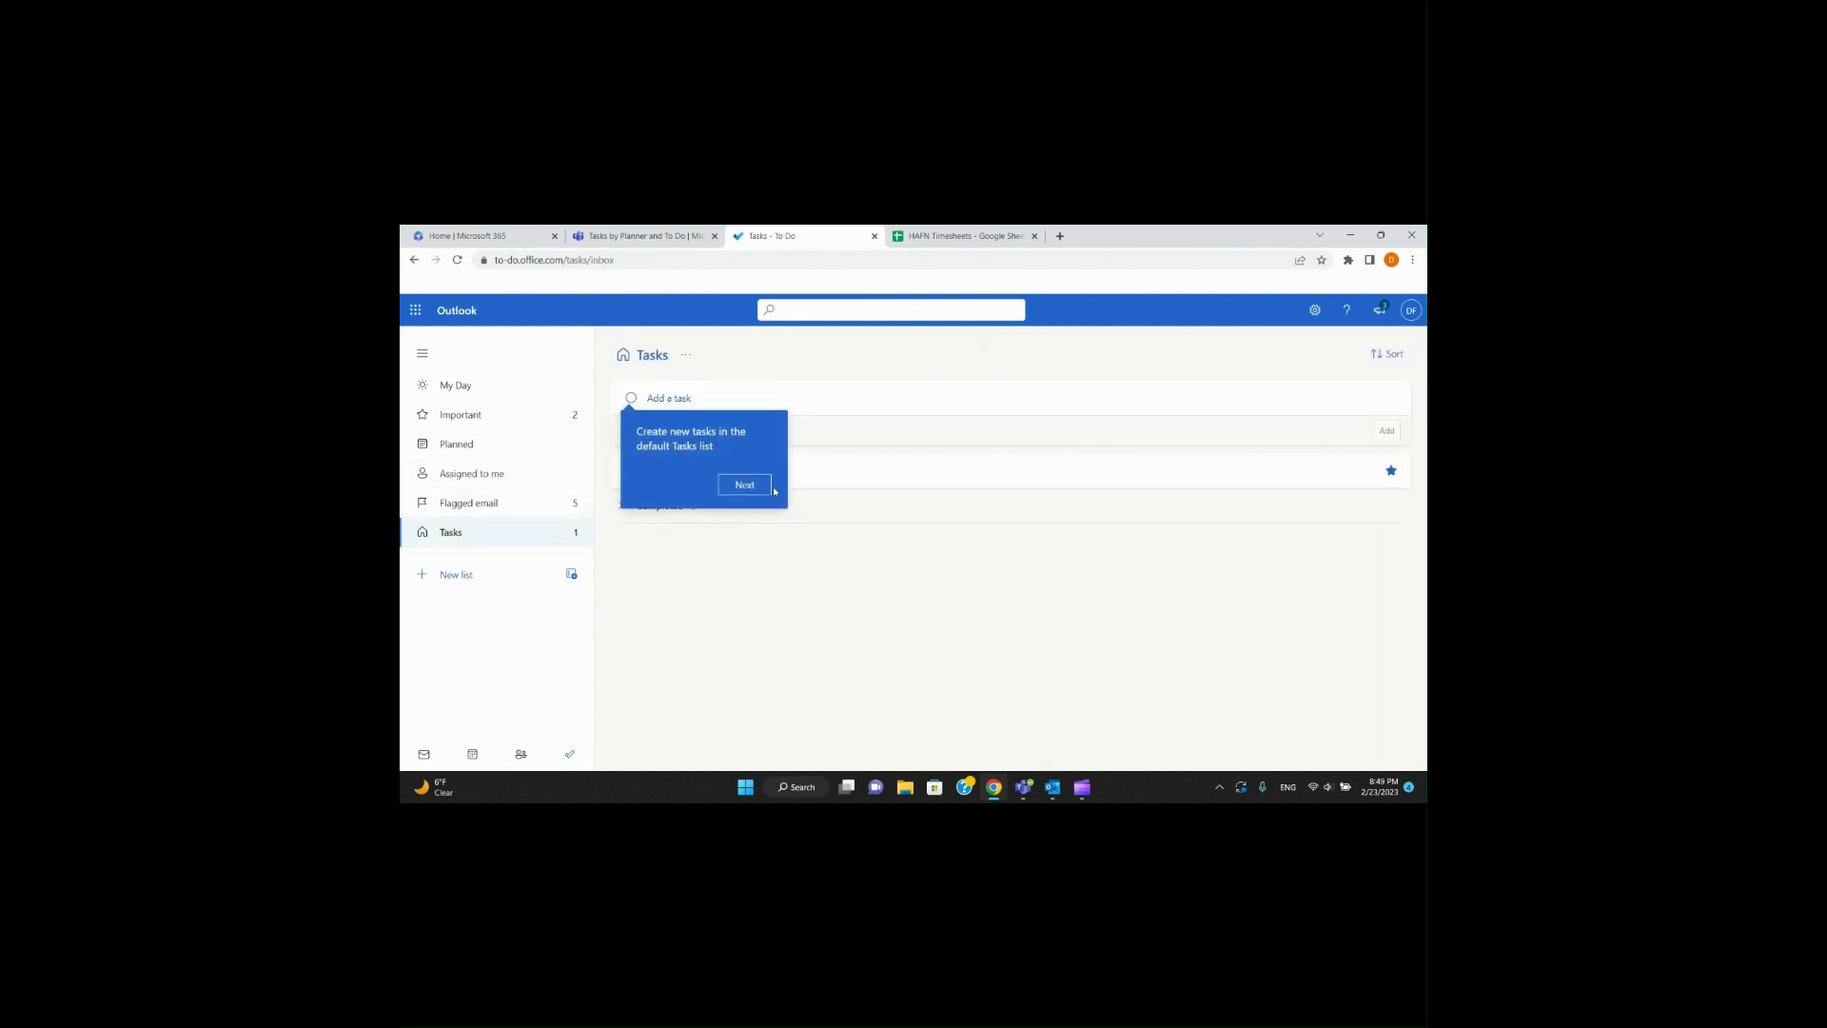
{"action": "left_click", "coordinate": [753, 486]}
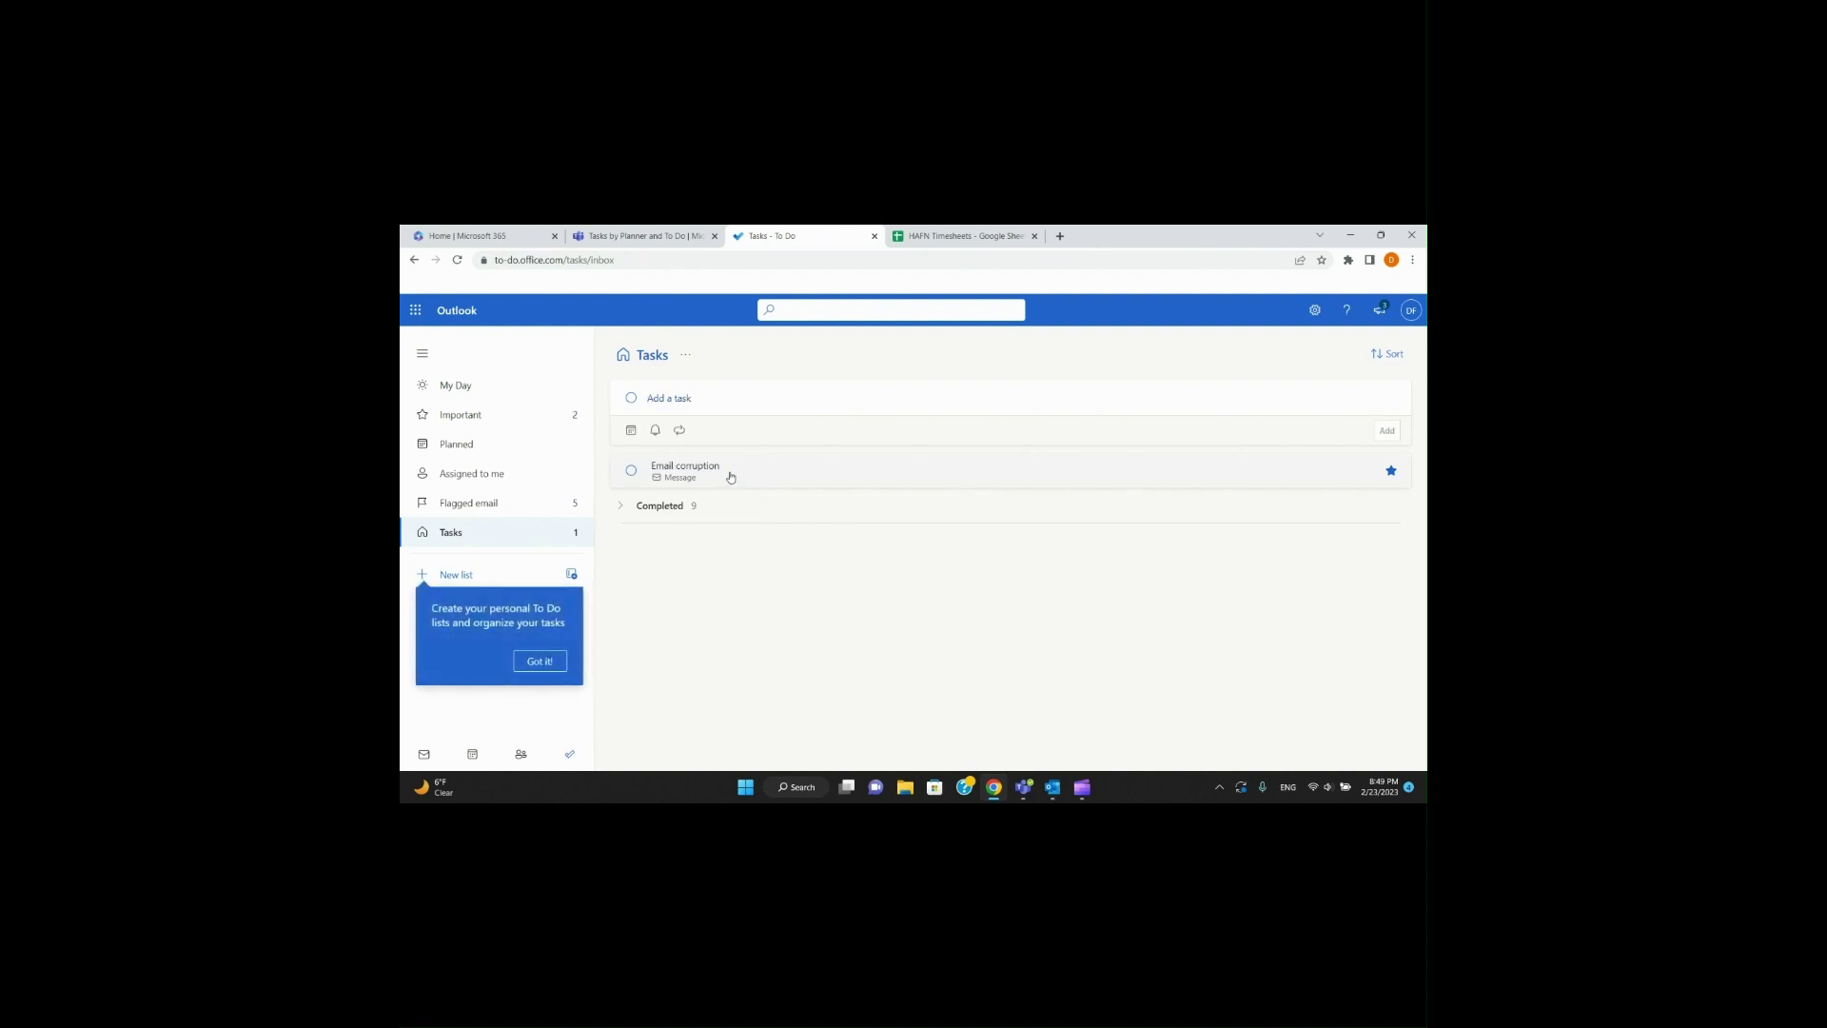
{"action": "left_click", "coordinate": [631, 471]}
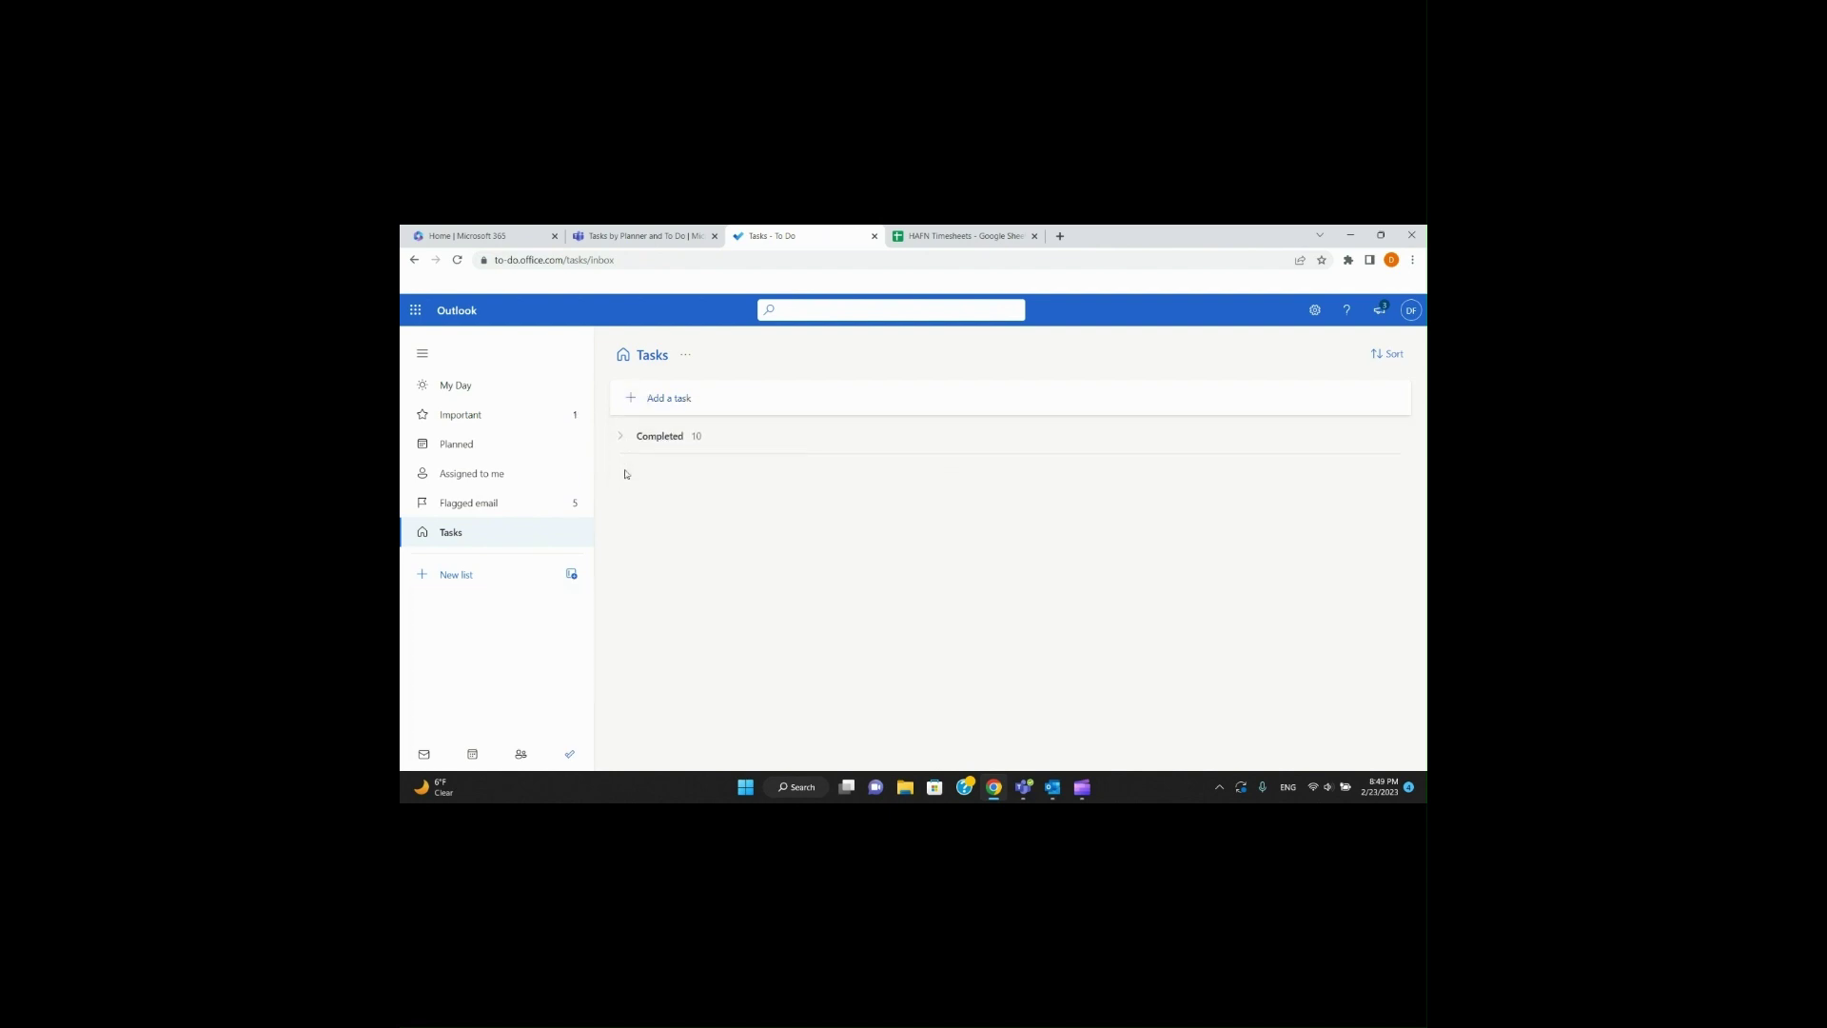
{"action": "left_click", "coordinate": [643, 233]}
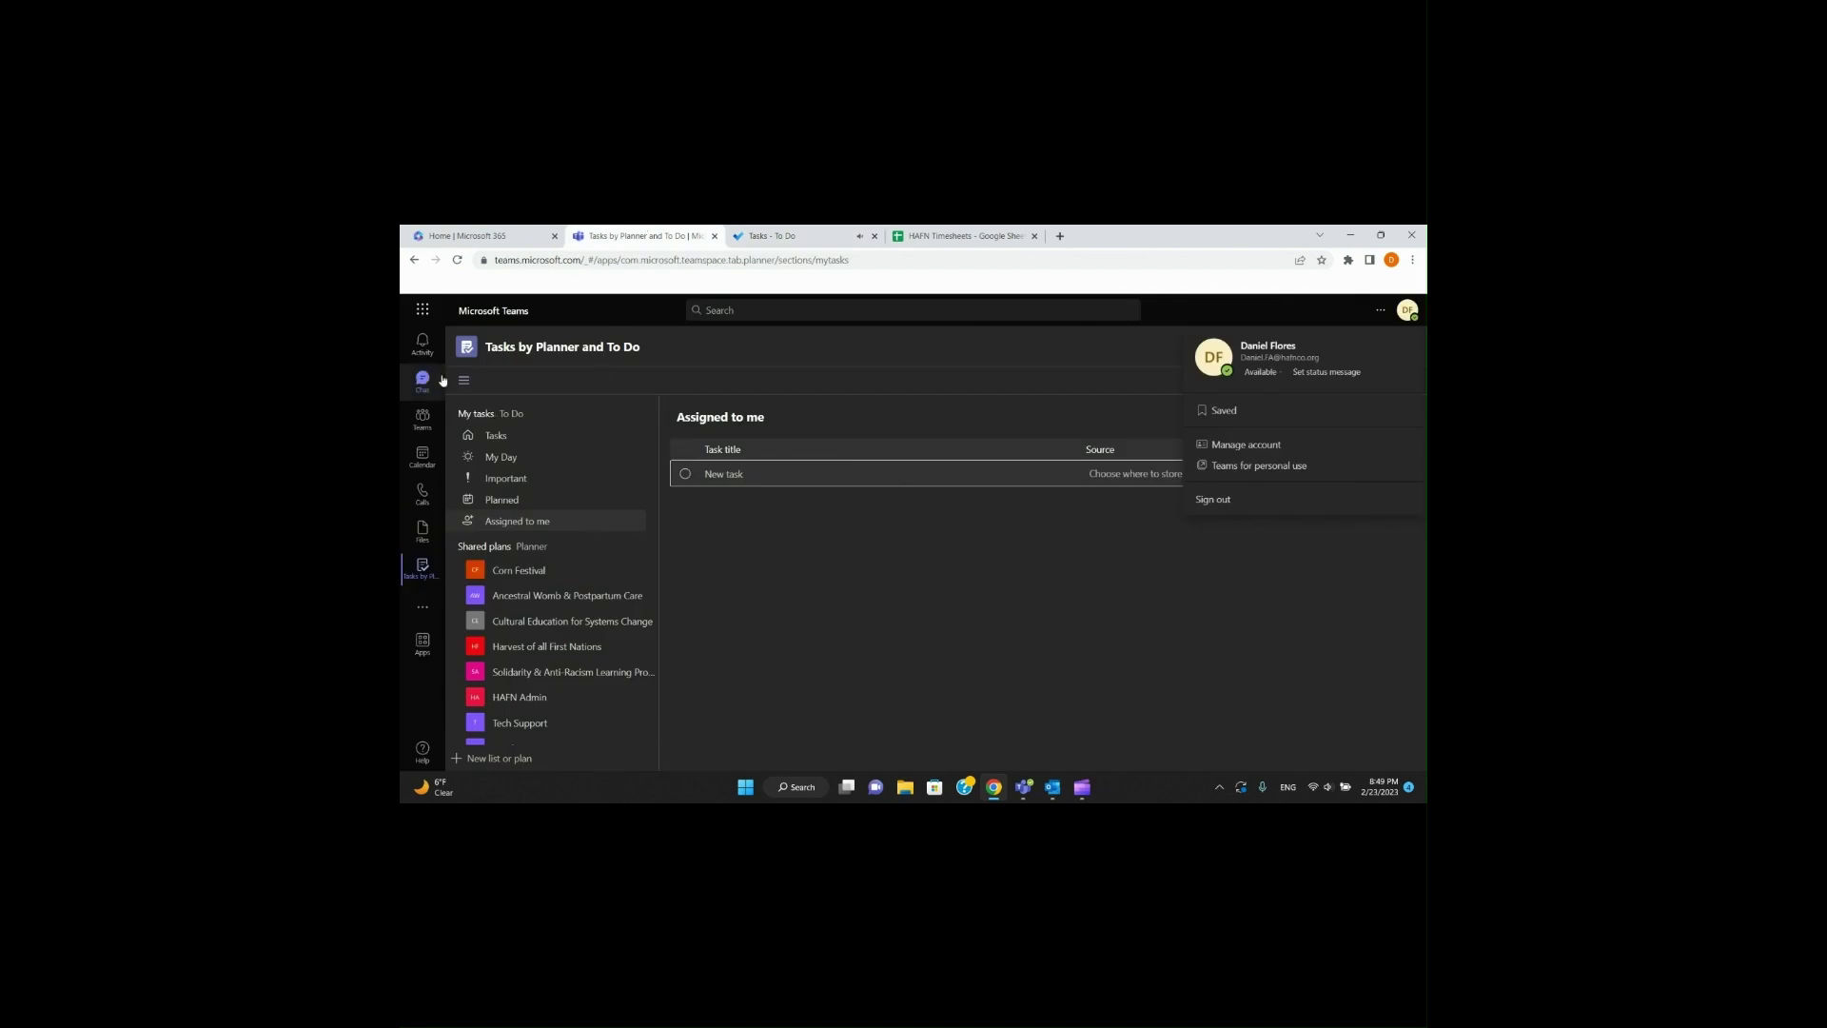
Step: Expand the Tech Support plan and open its task list
{"action": "left_click", "coordinate": [1005, 336]}
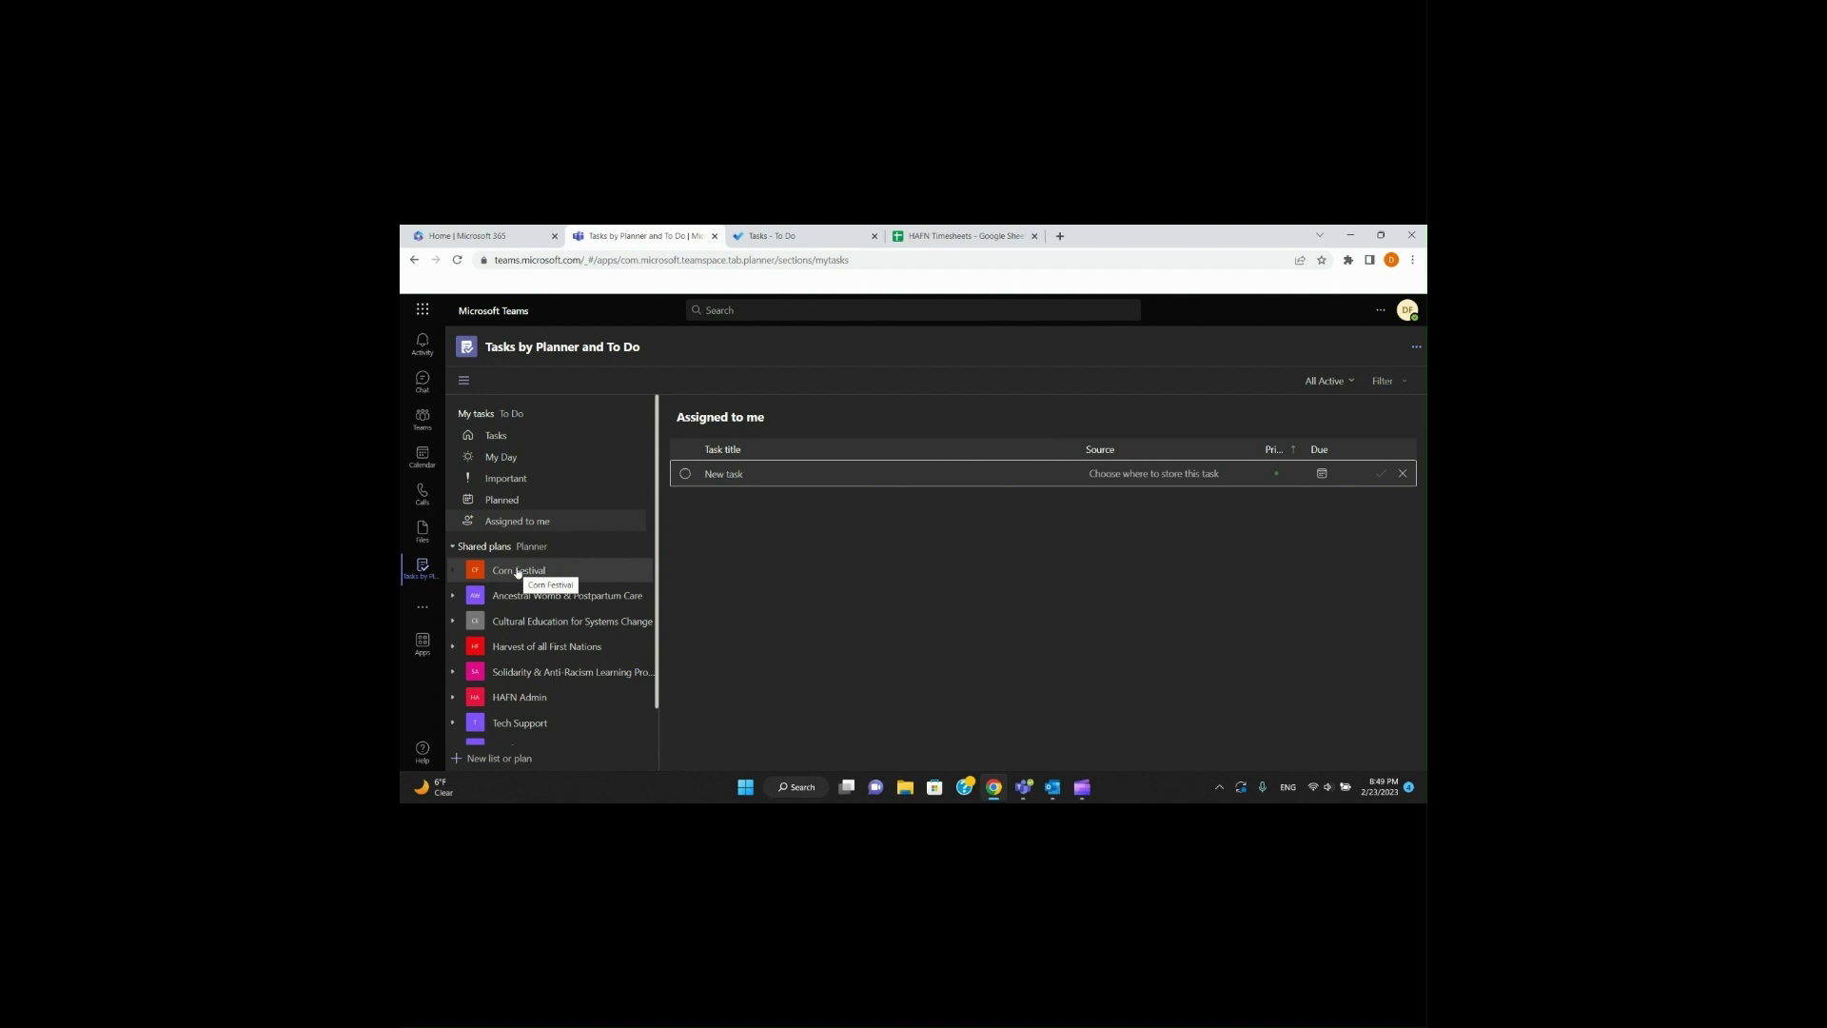
{"action": "scroll", "coordinate": [516, 571], "scroll_direction": "down", "scroll_amount": 1}
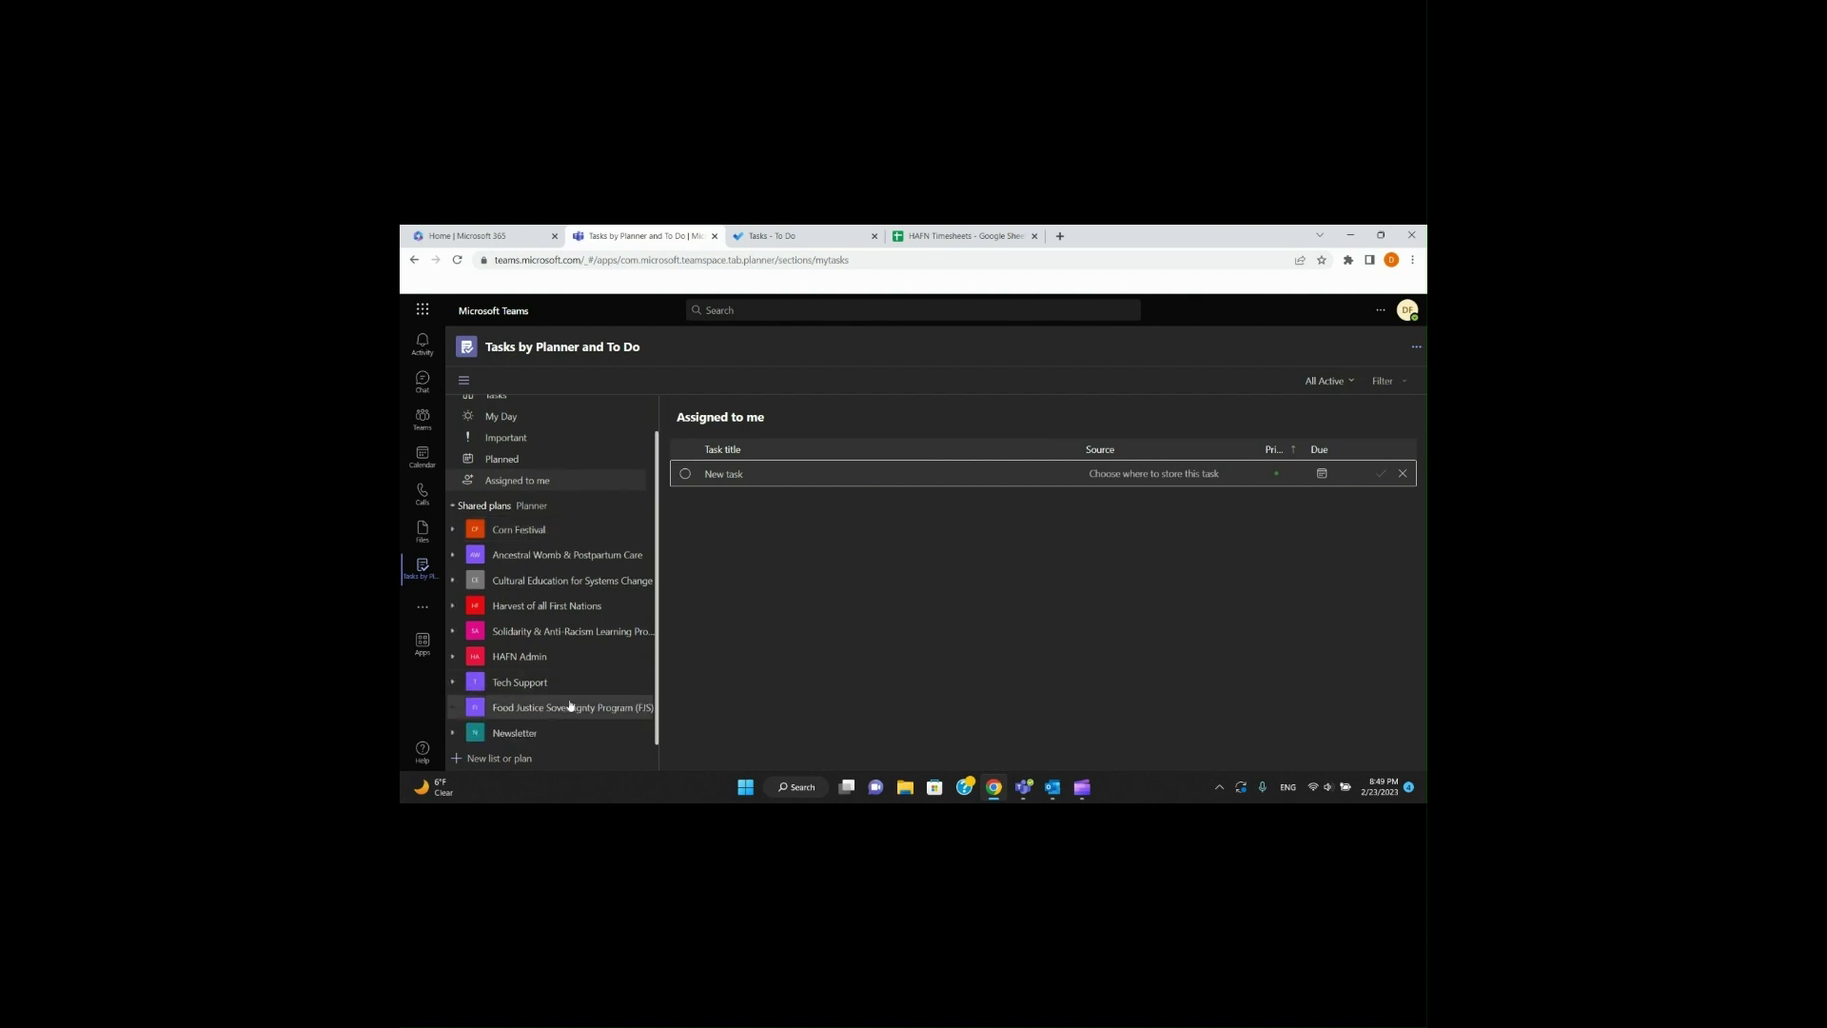
{"action": "left_click", "coordinate": [506, 686]}
{"action": "left_click", "coordinate": [511, 706]}
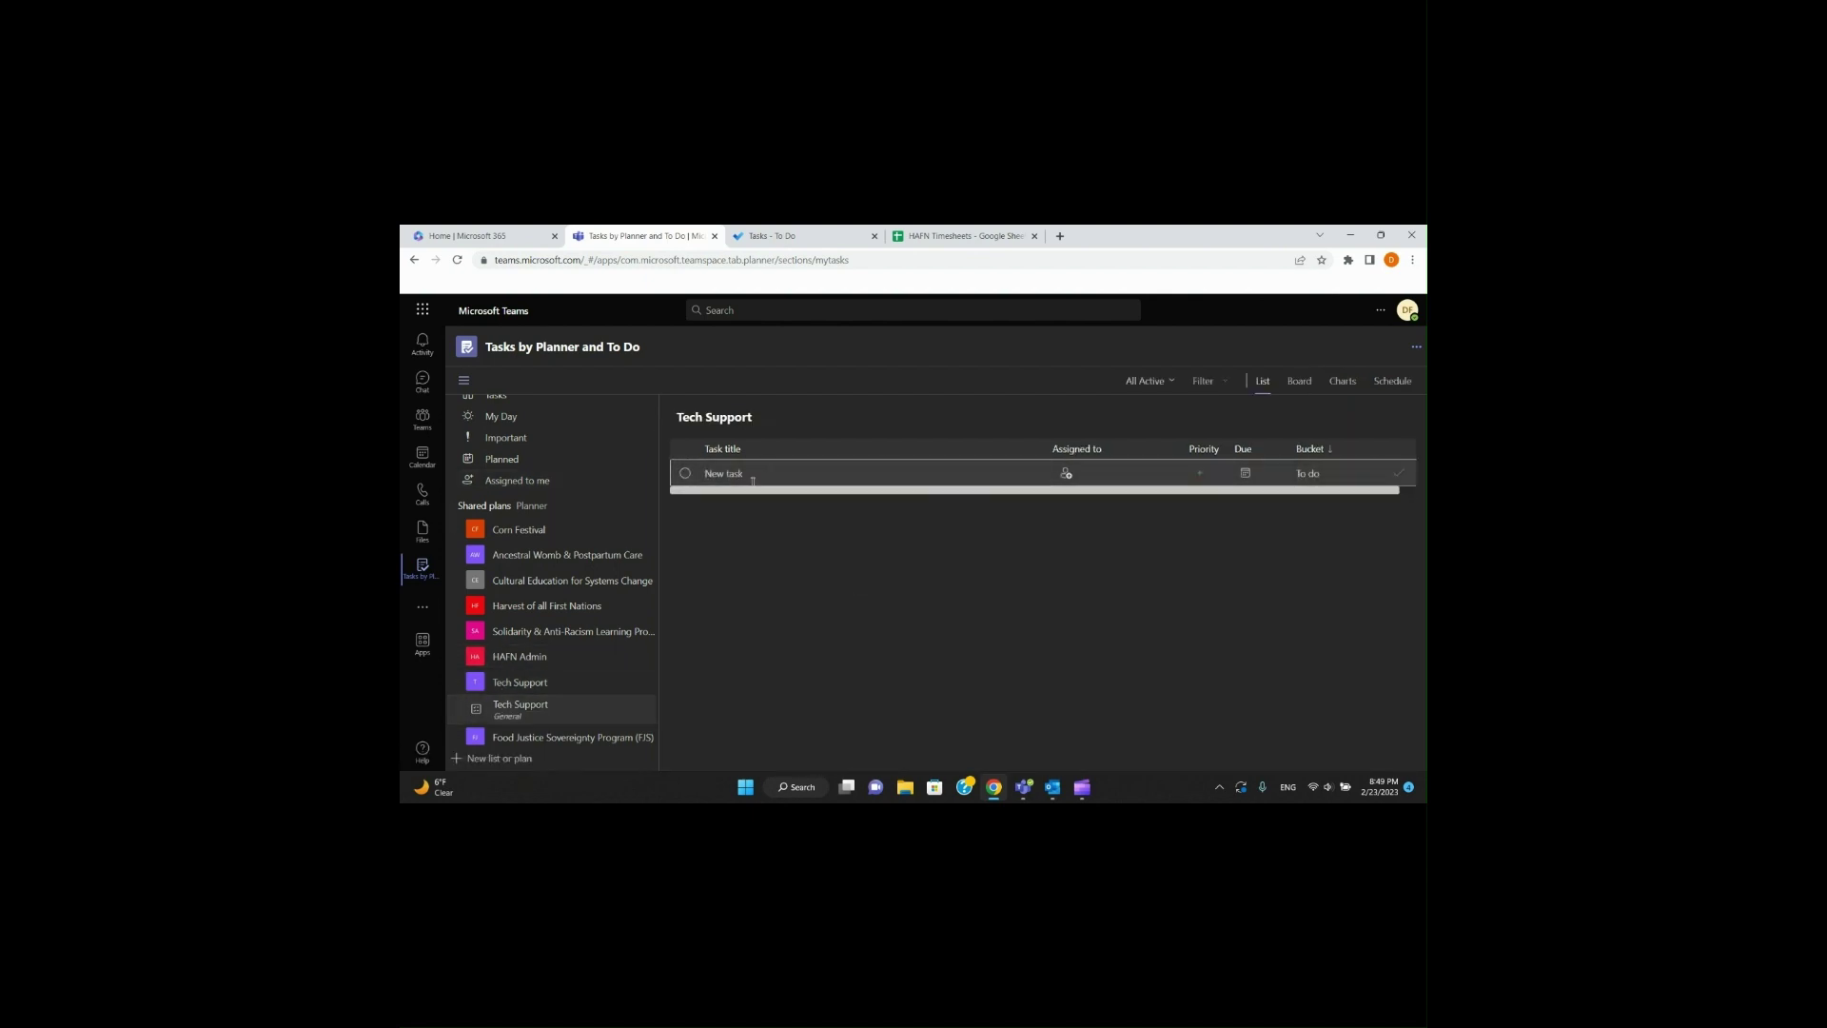
Step: Add task 'test' assigned to a team member with Important priority, then mark it complete
{"action": "left_click", "coordinate": [753, 470]}
{"action": "type", "text": "test"}
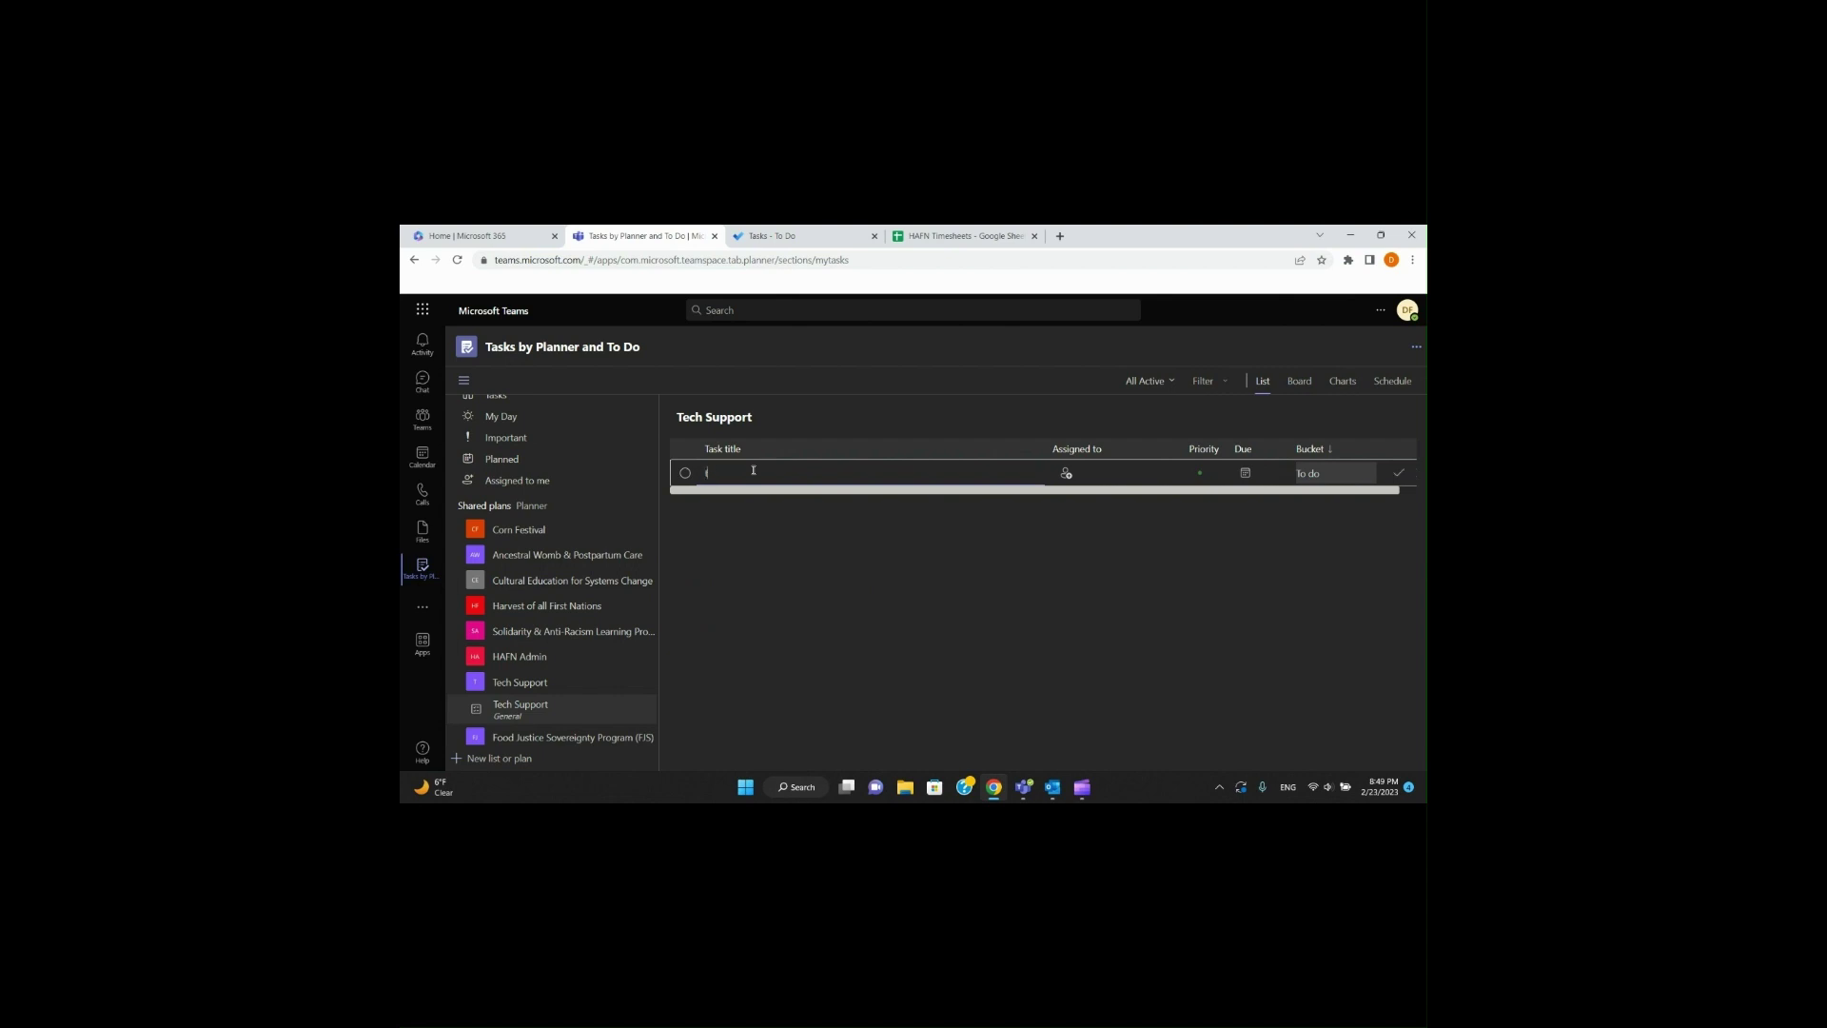
{"action": "left_click", "coordinate": [1067, 473]}
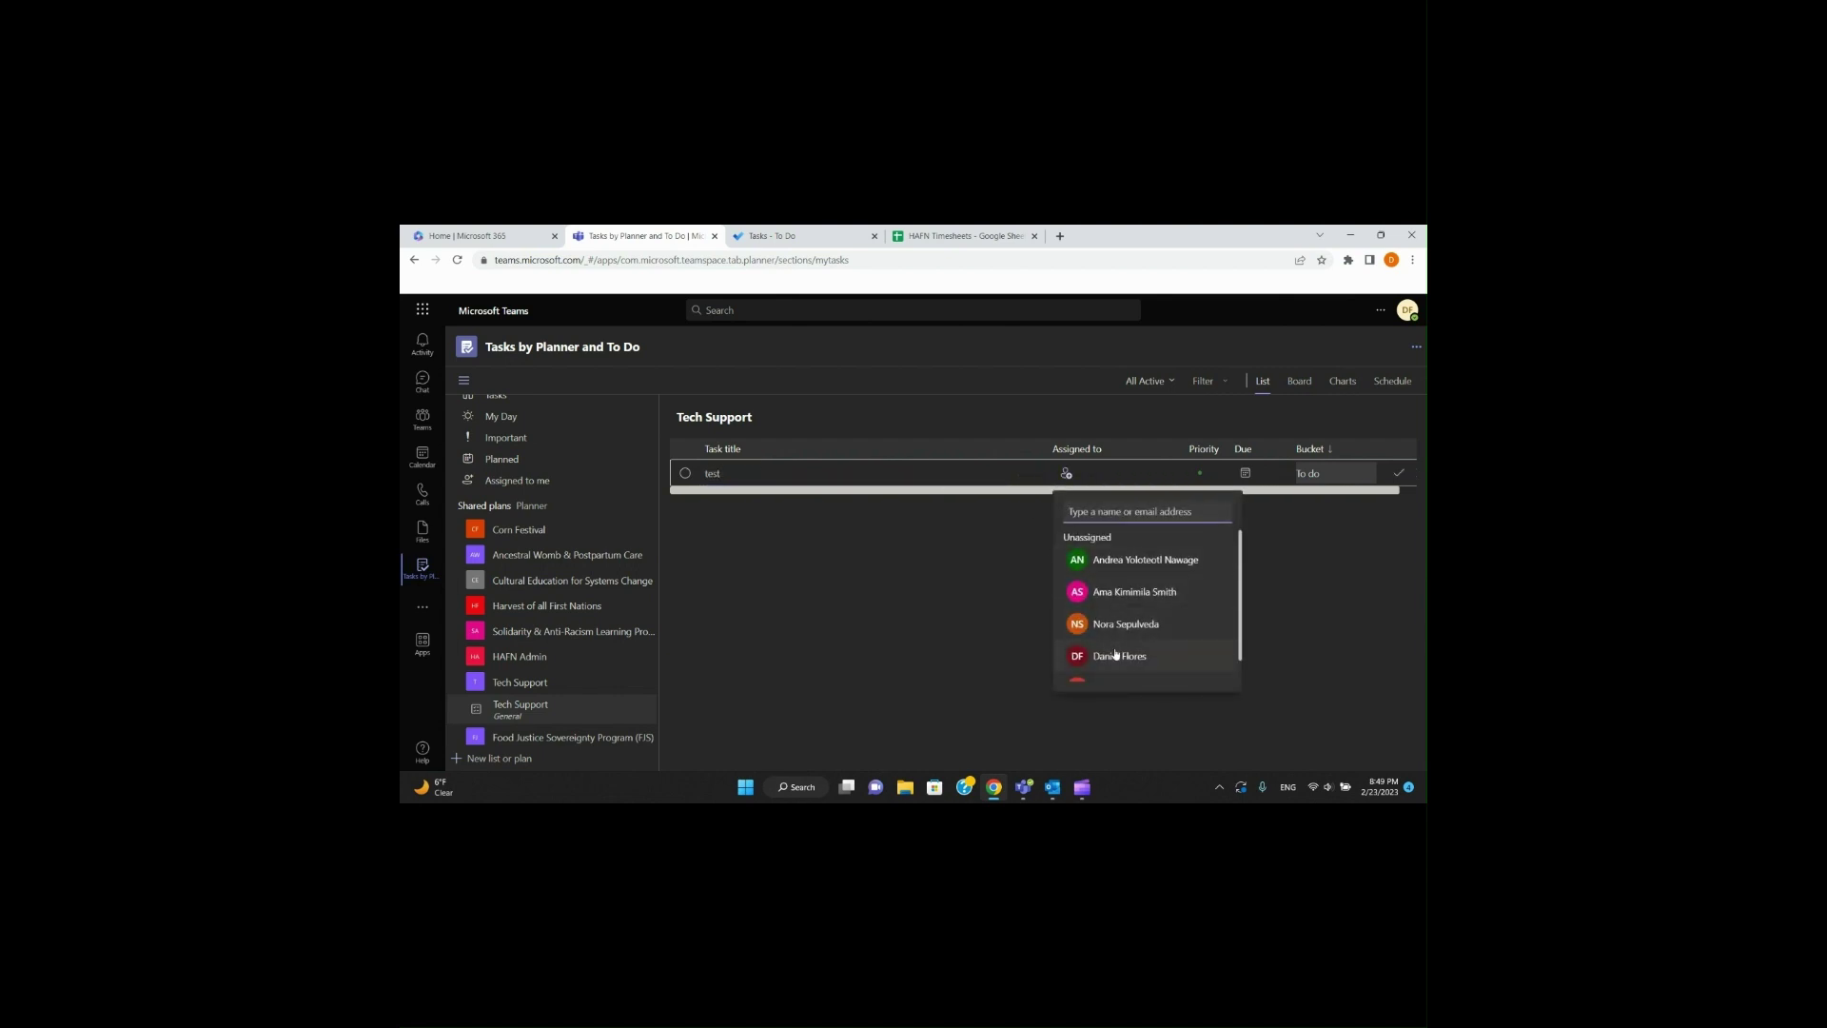
{"action": "scroll", "coordinate": [1117, 655], "scroll_direction": "down", "scroll_amount": 1}
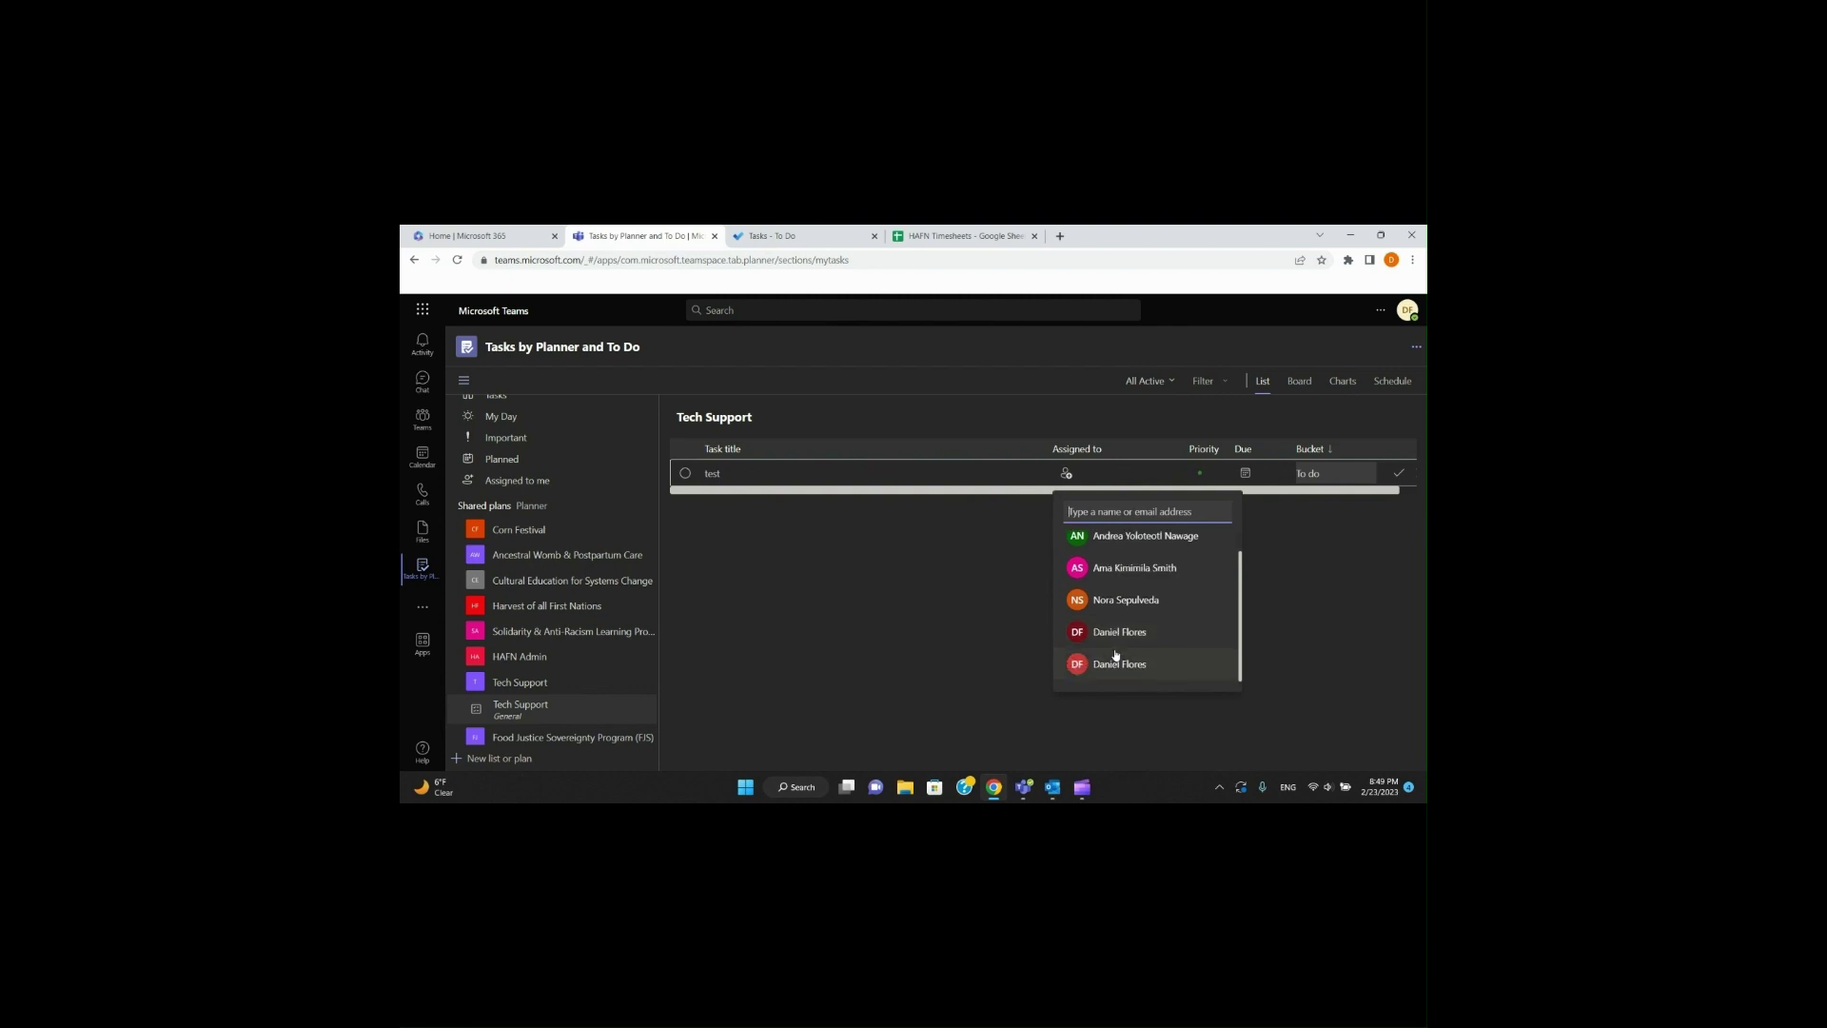
{"action": "left_click", "coordinate": [1120, 665]}
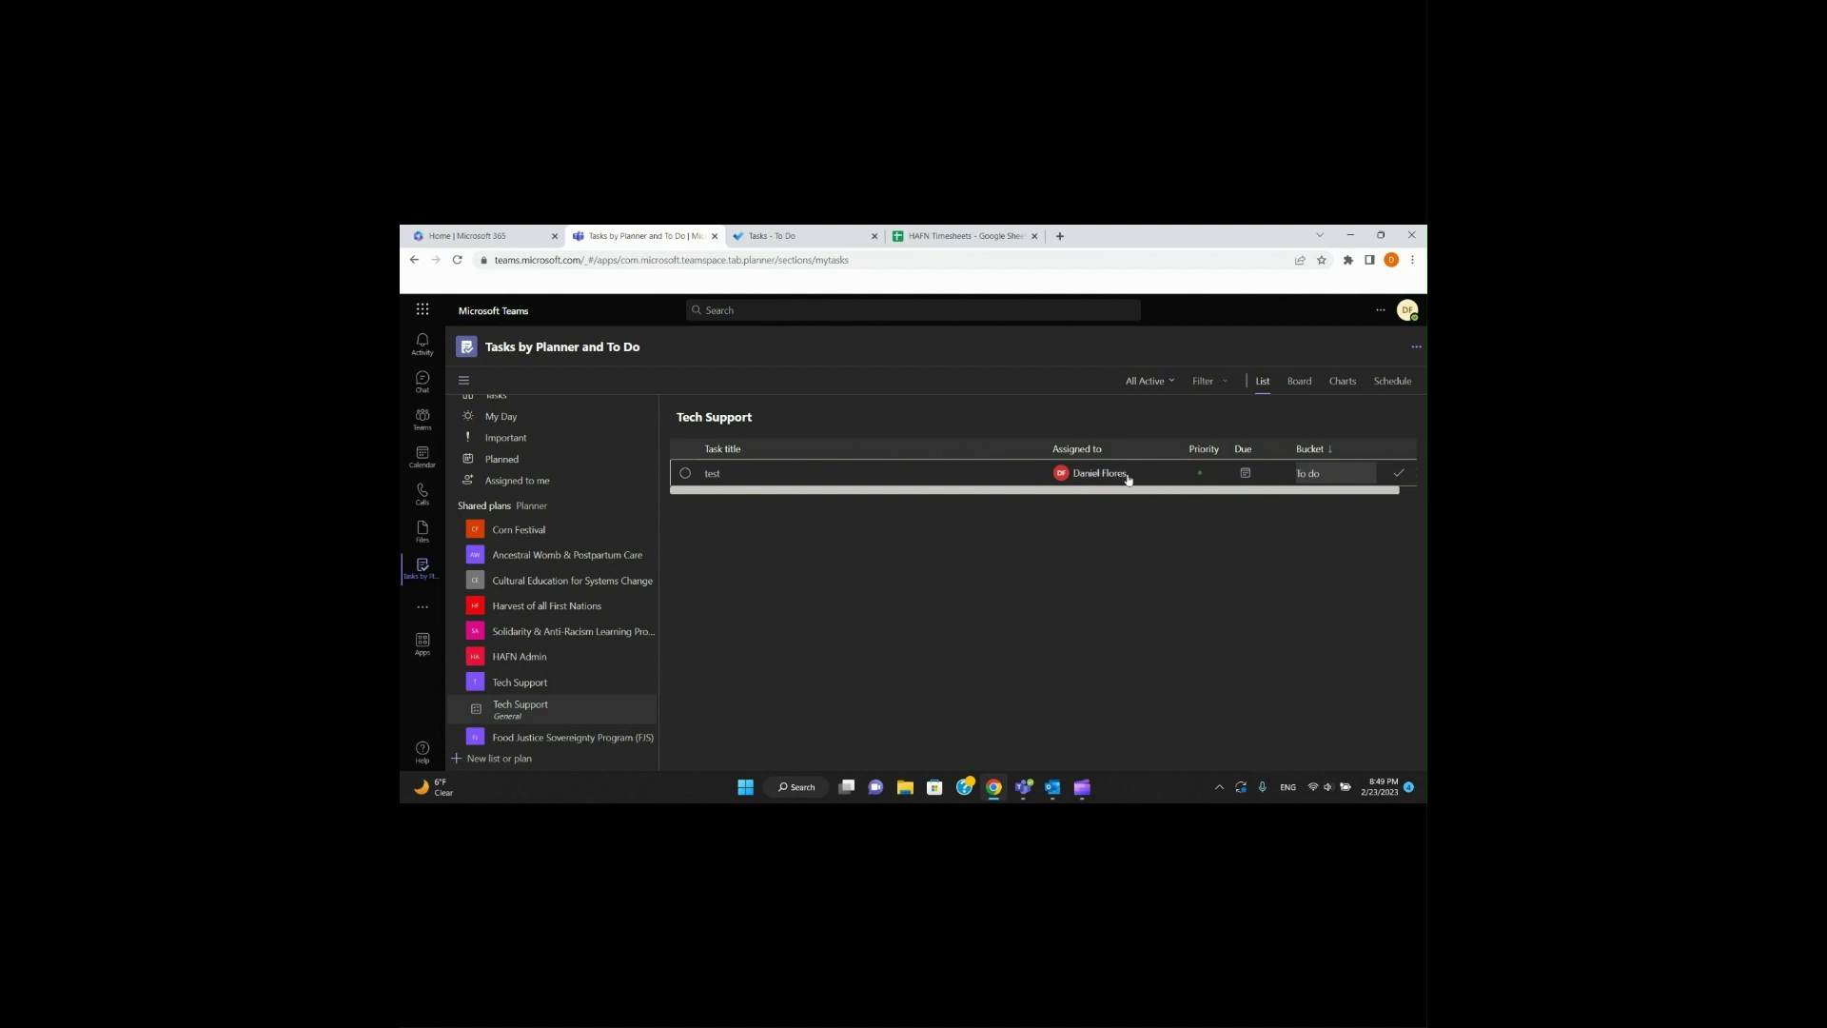
{"action": "left_click", "coordinate": [1199, 476]}
{"action": "left_click", "coordinate": [1218, 526]}
{"action": "left_click", "coordinate": [1397, 474]}
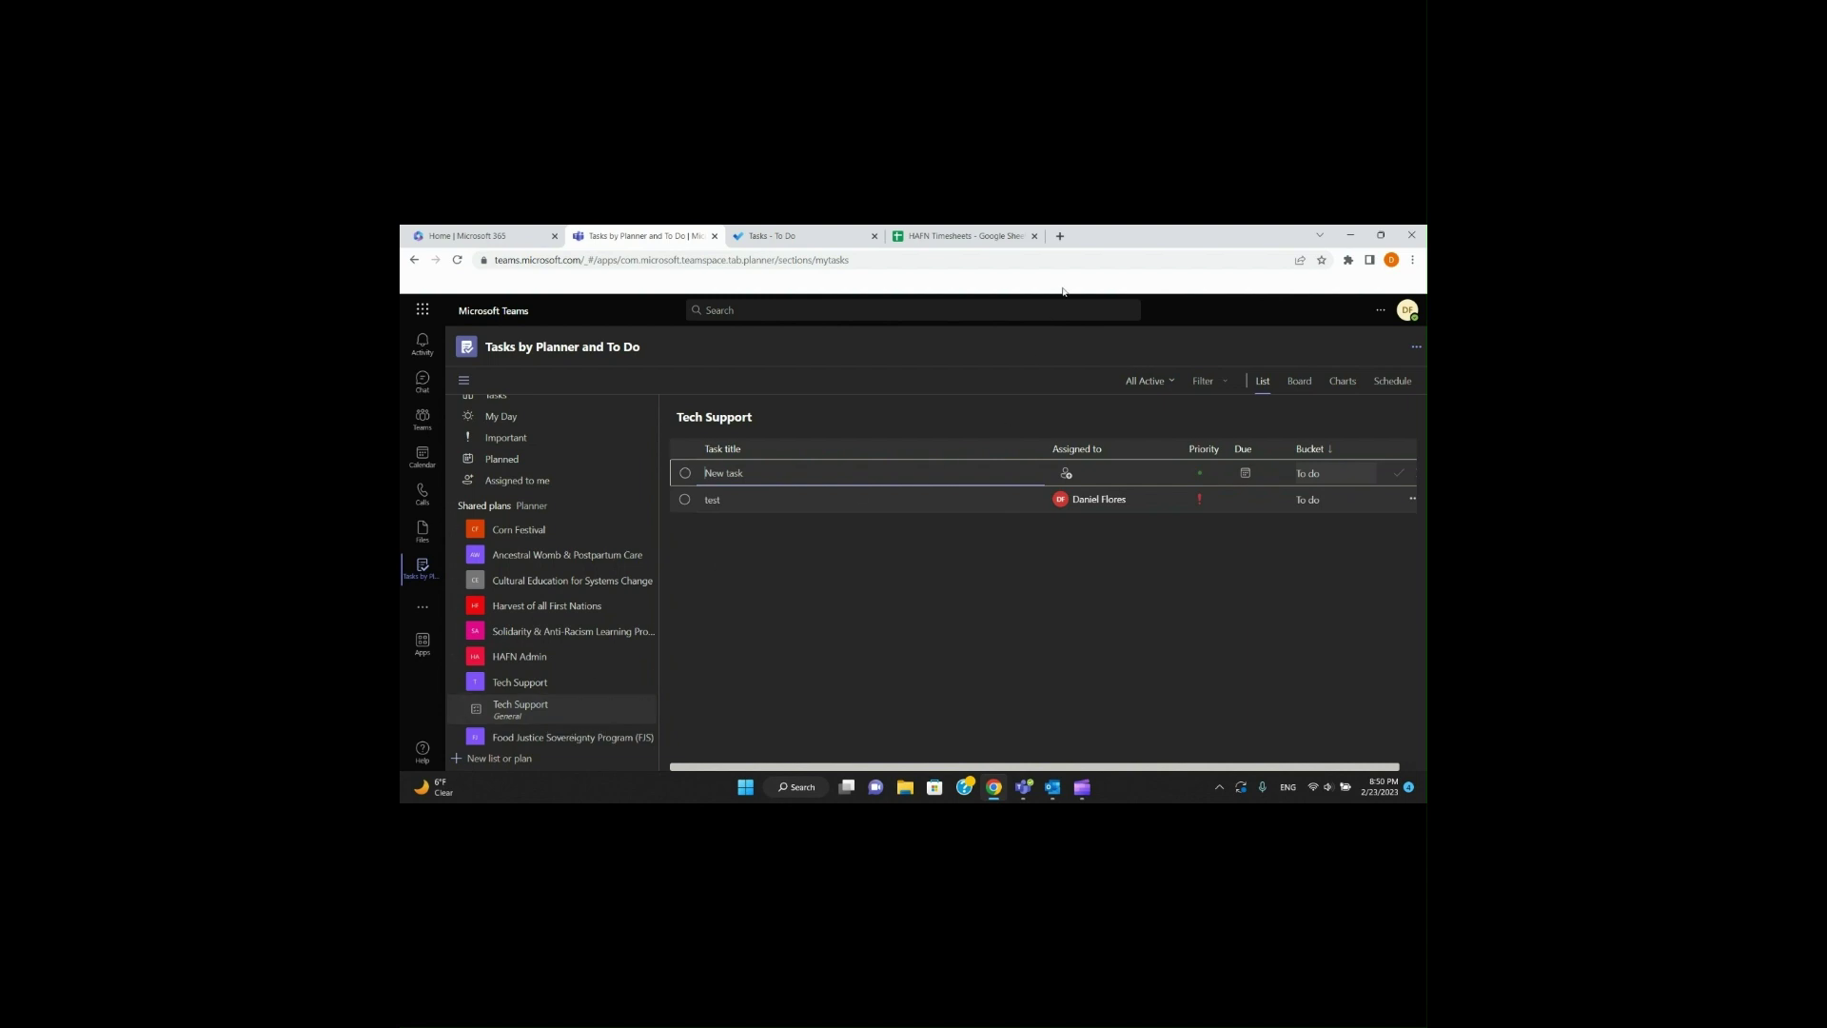
{"action": "left_click", "coordinate": [684, 503]}
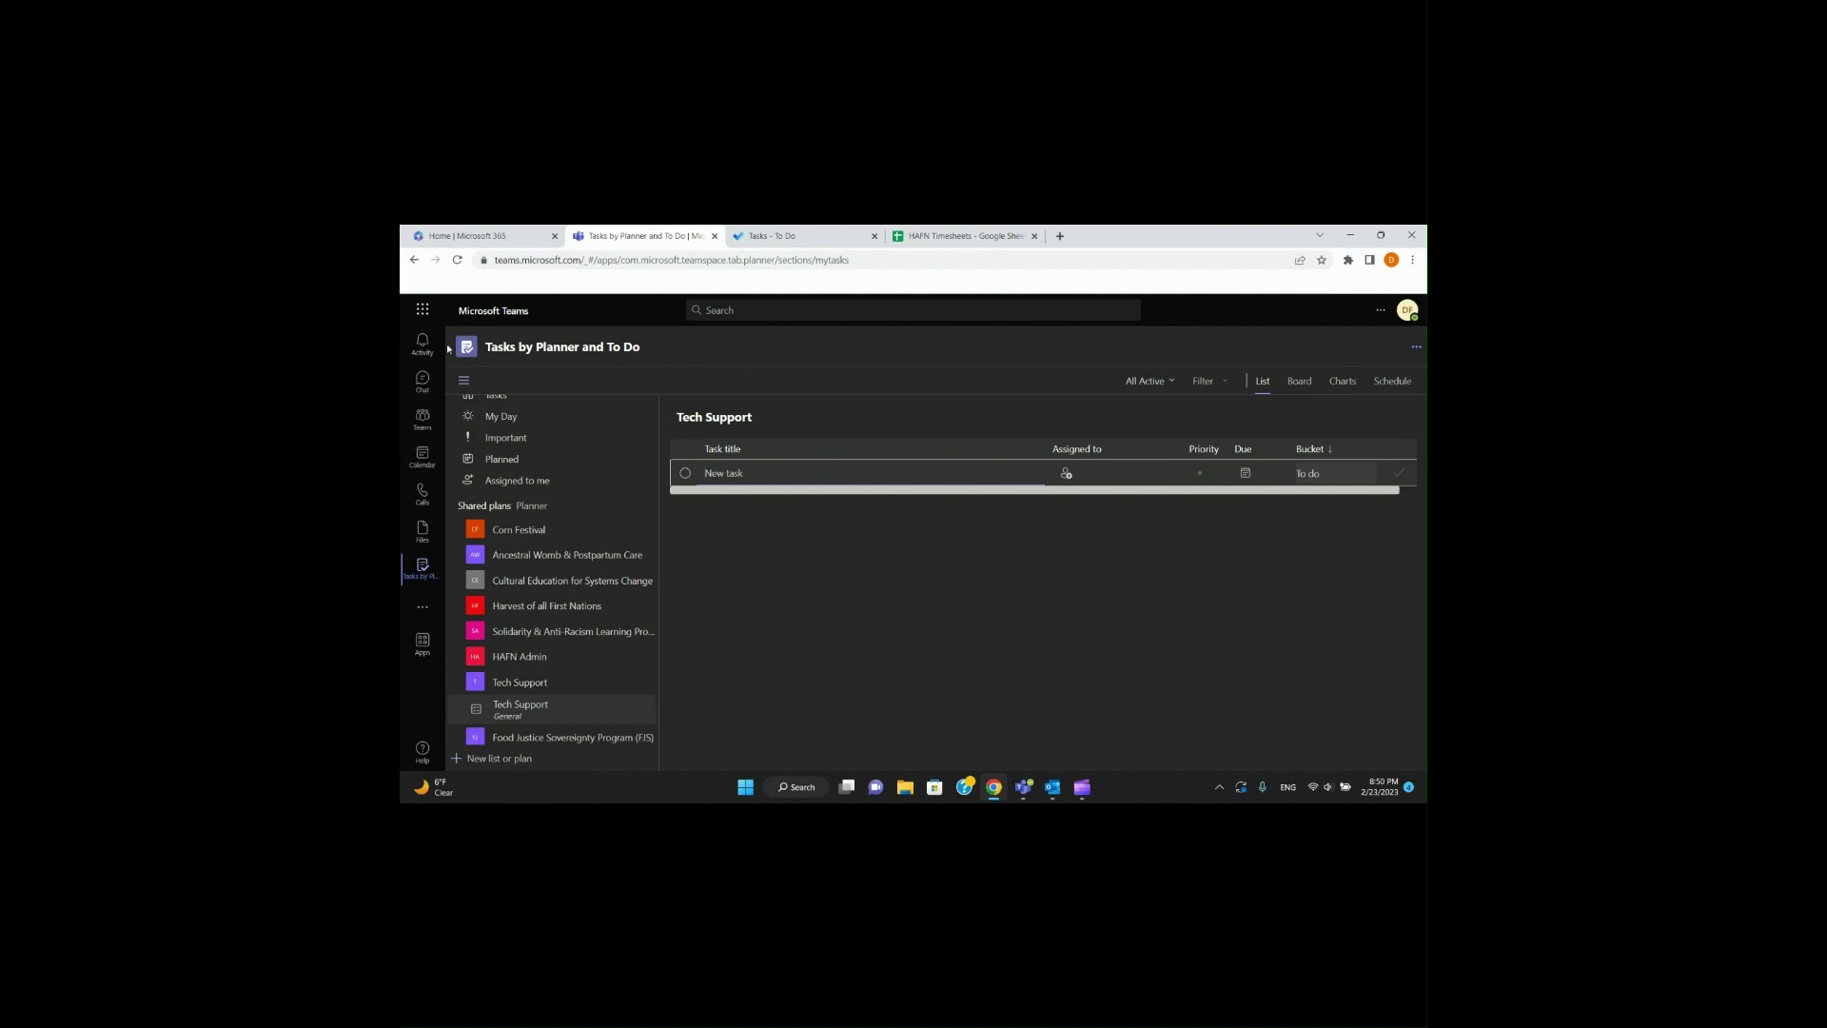
{"action": "left_click", "coordinate": [419, 382]}
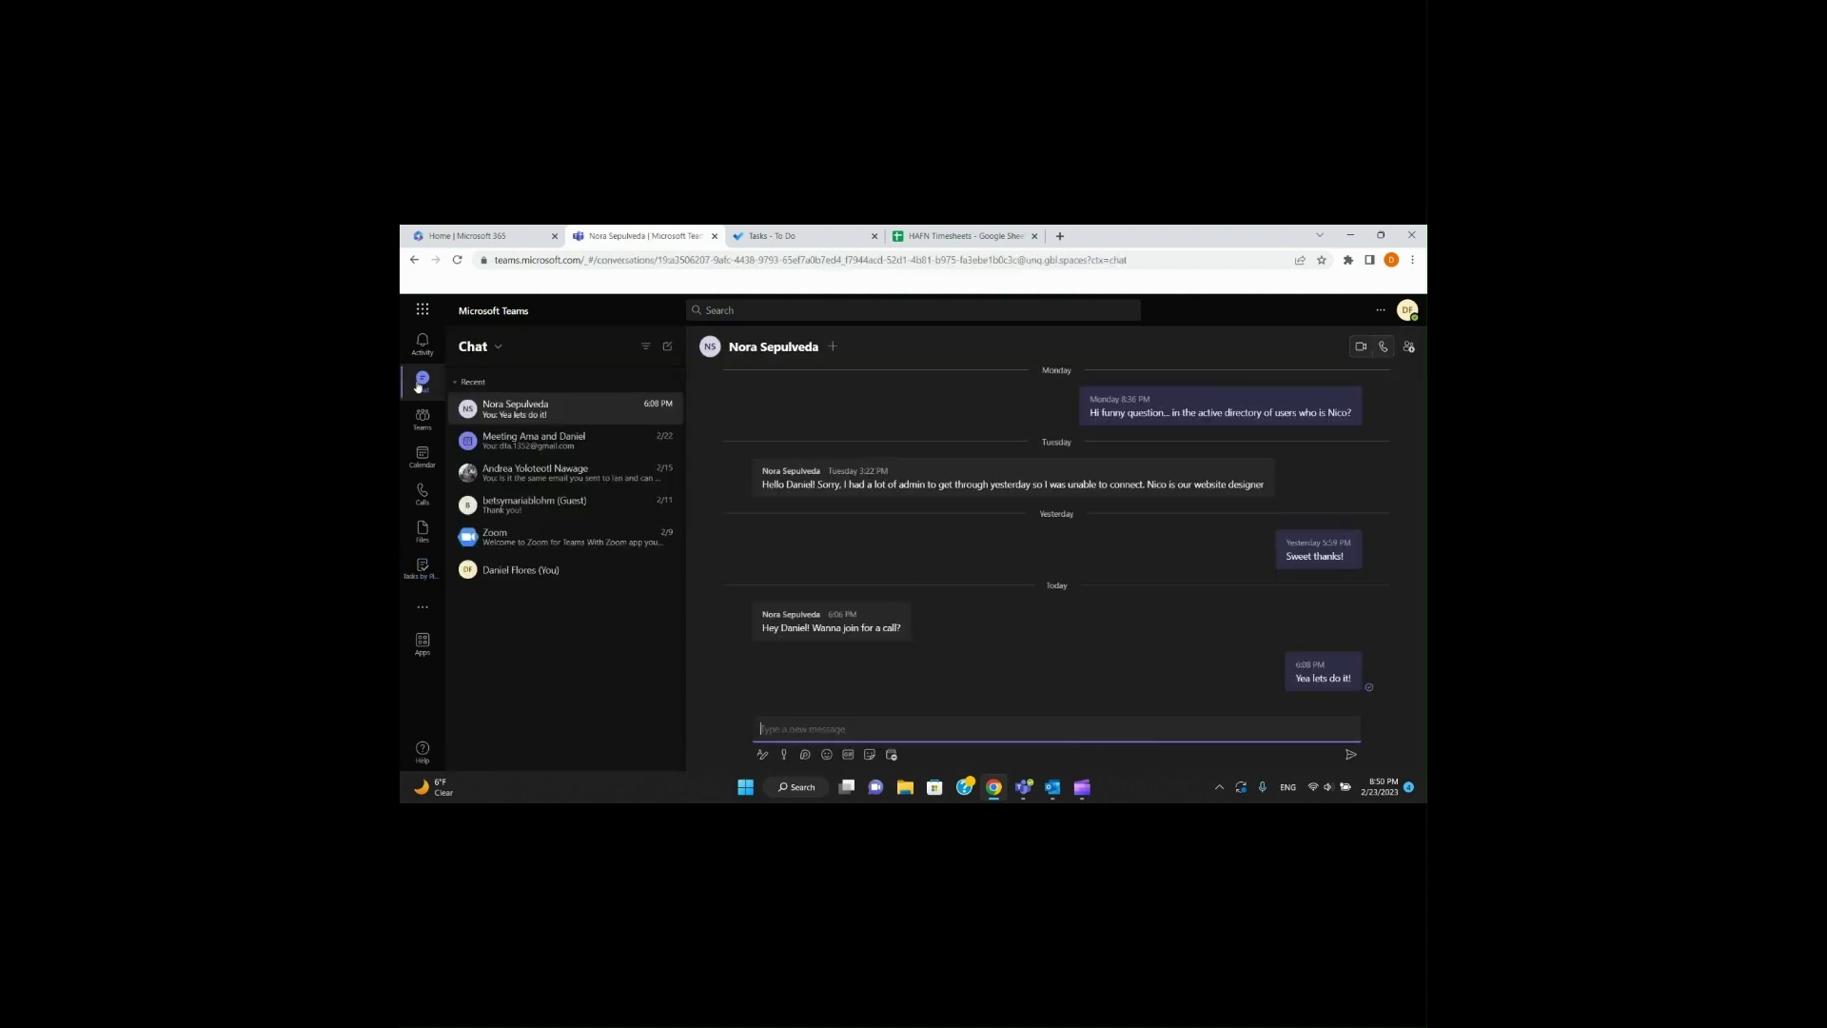
Step: Search the Teams app store for 'zoom', clear the search, then go to the team channels
{"action": "left_click", "coordinate": [422, 641]}
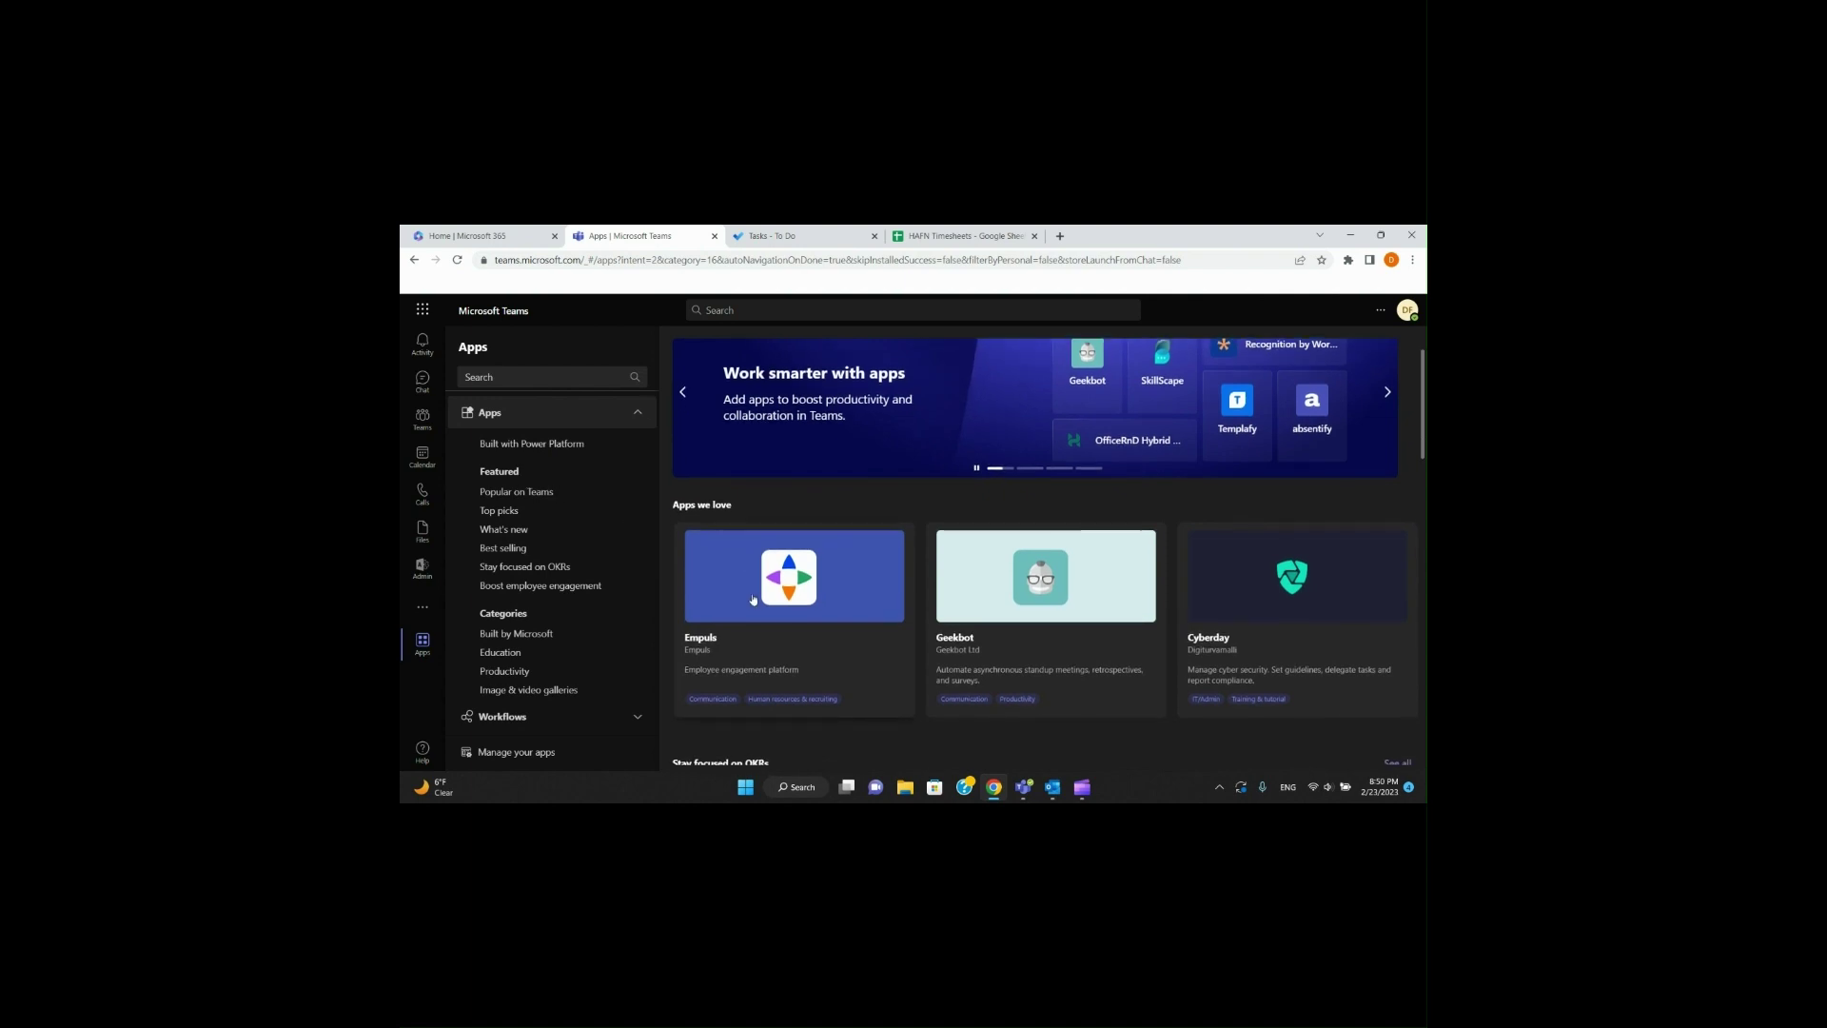
{"action": "left_click", "coordinate": [582, 381]}
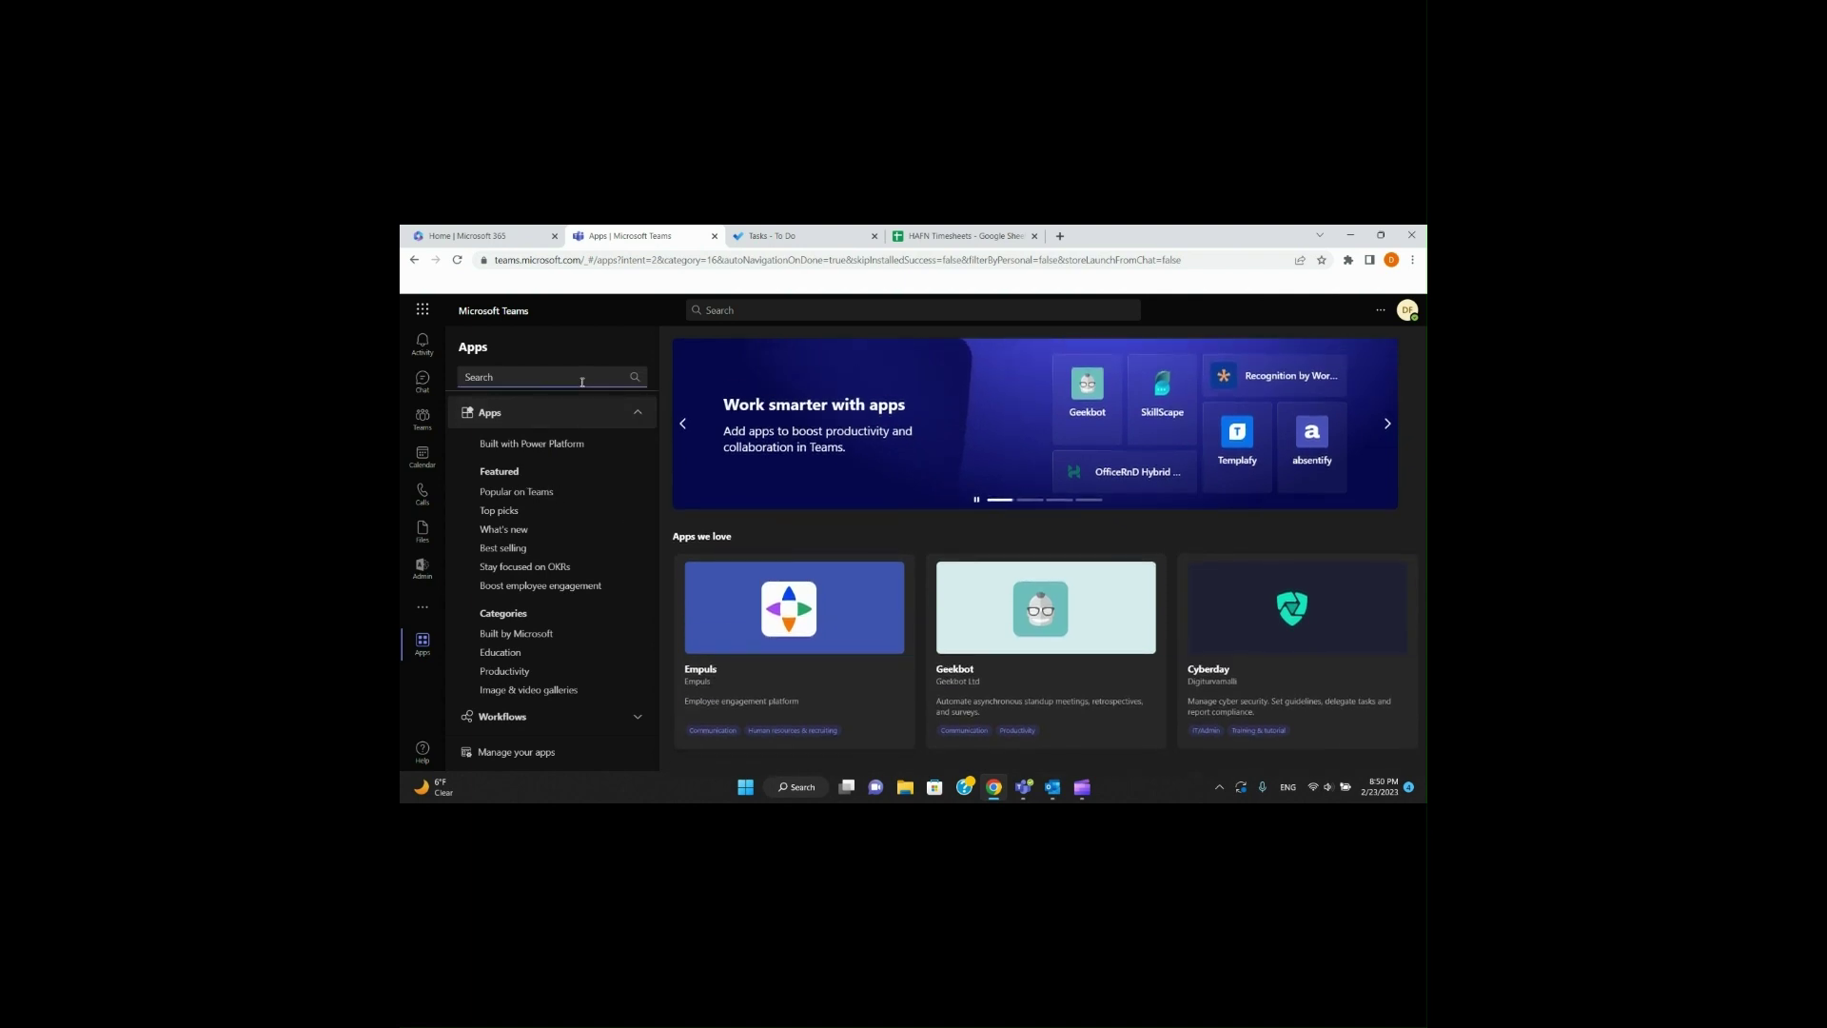
{"action": "type", "text": "zoom"}
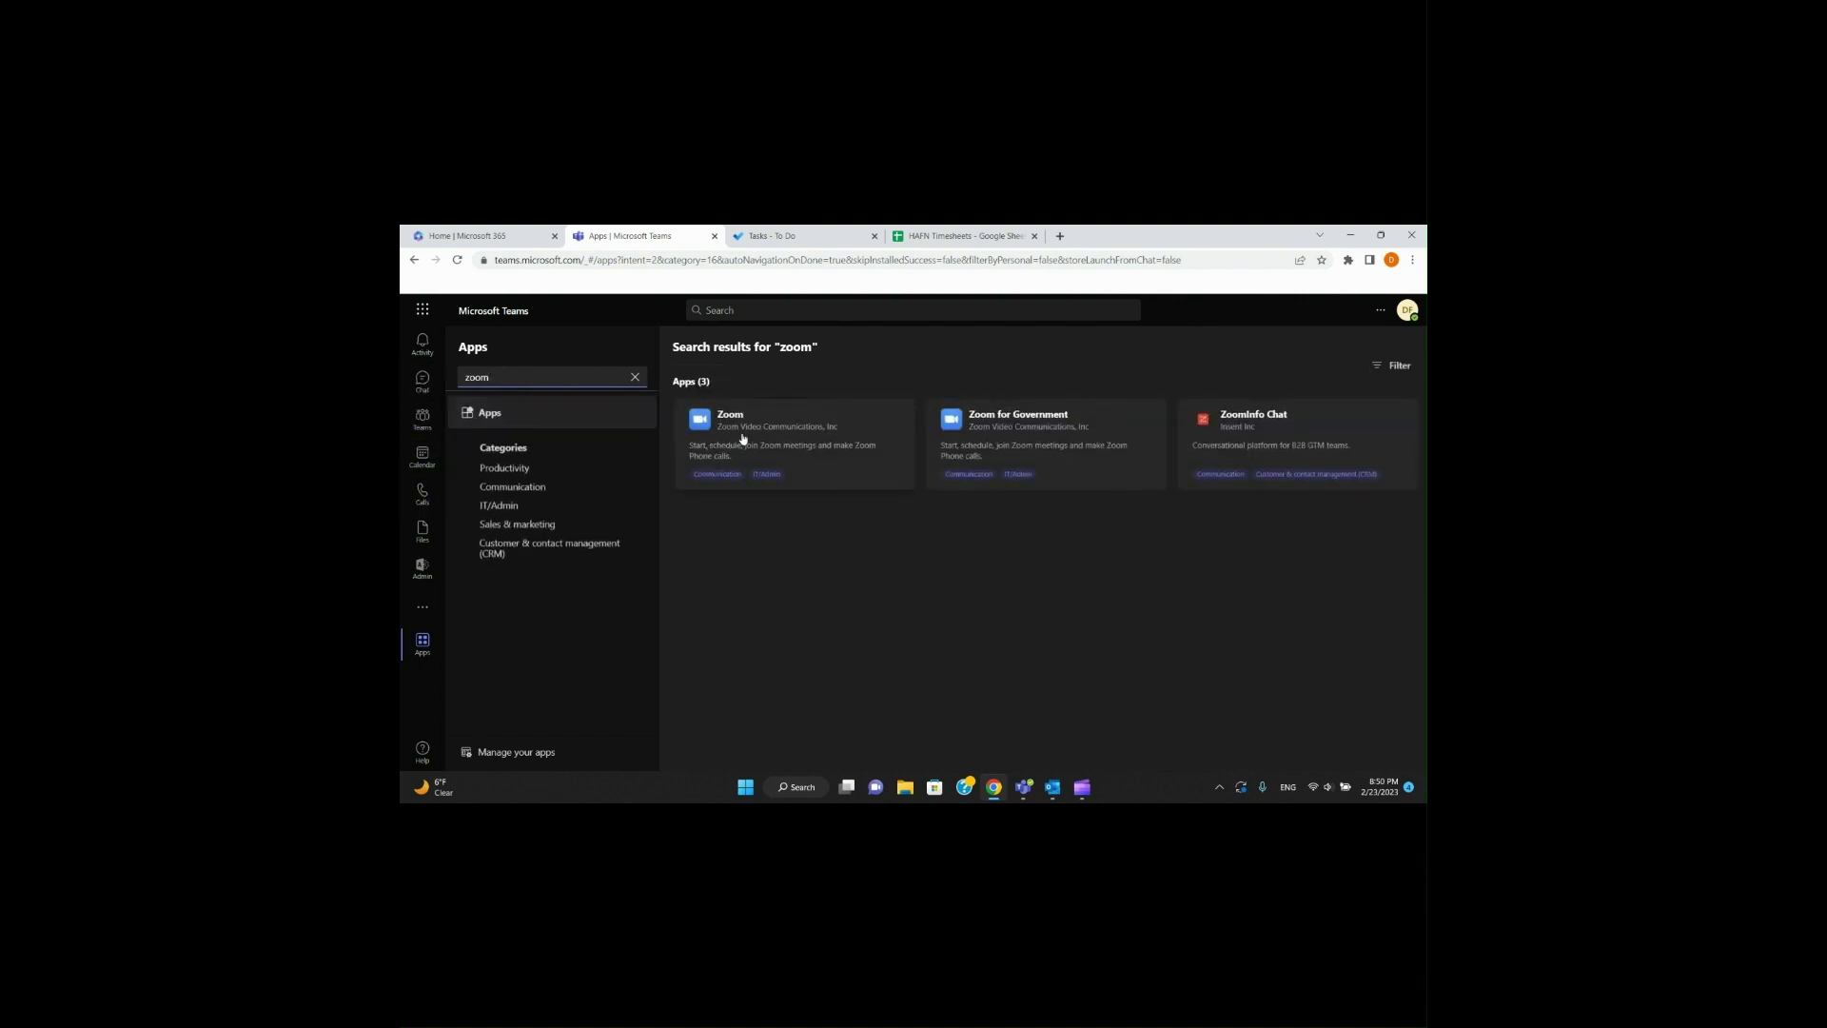
{"action": "left_click", "coordinate": [634, 377]}
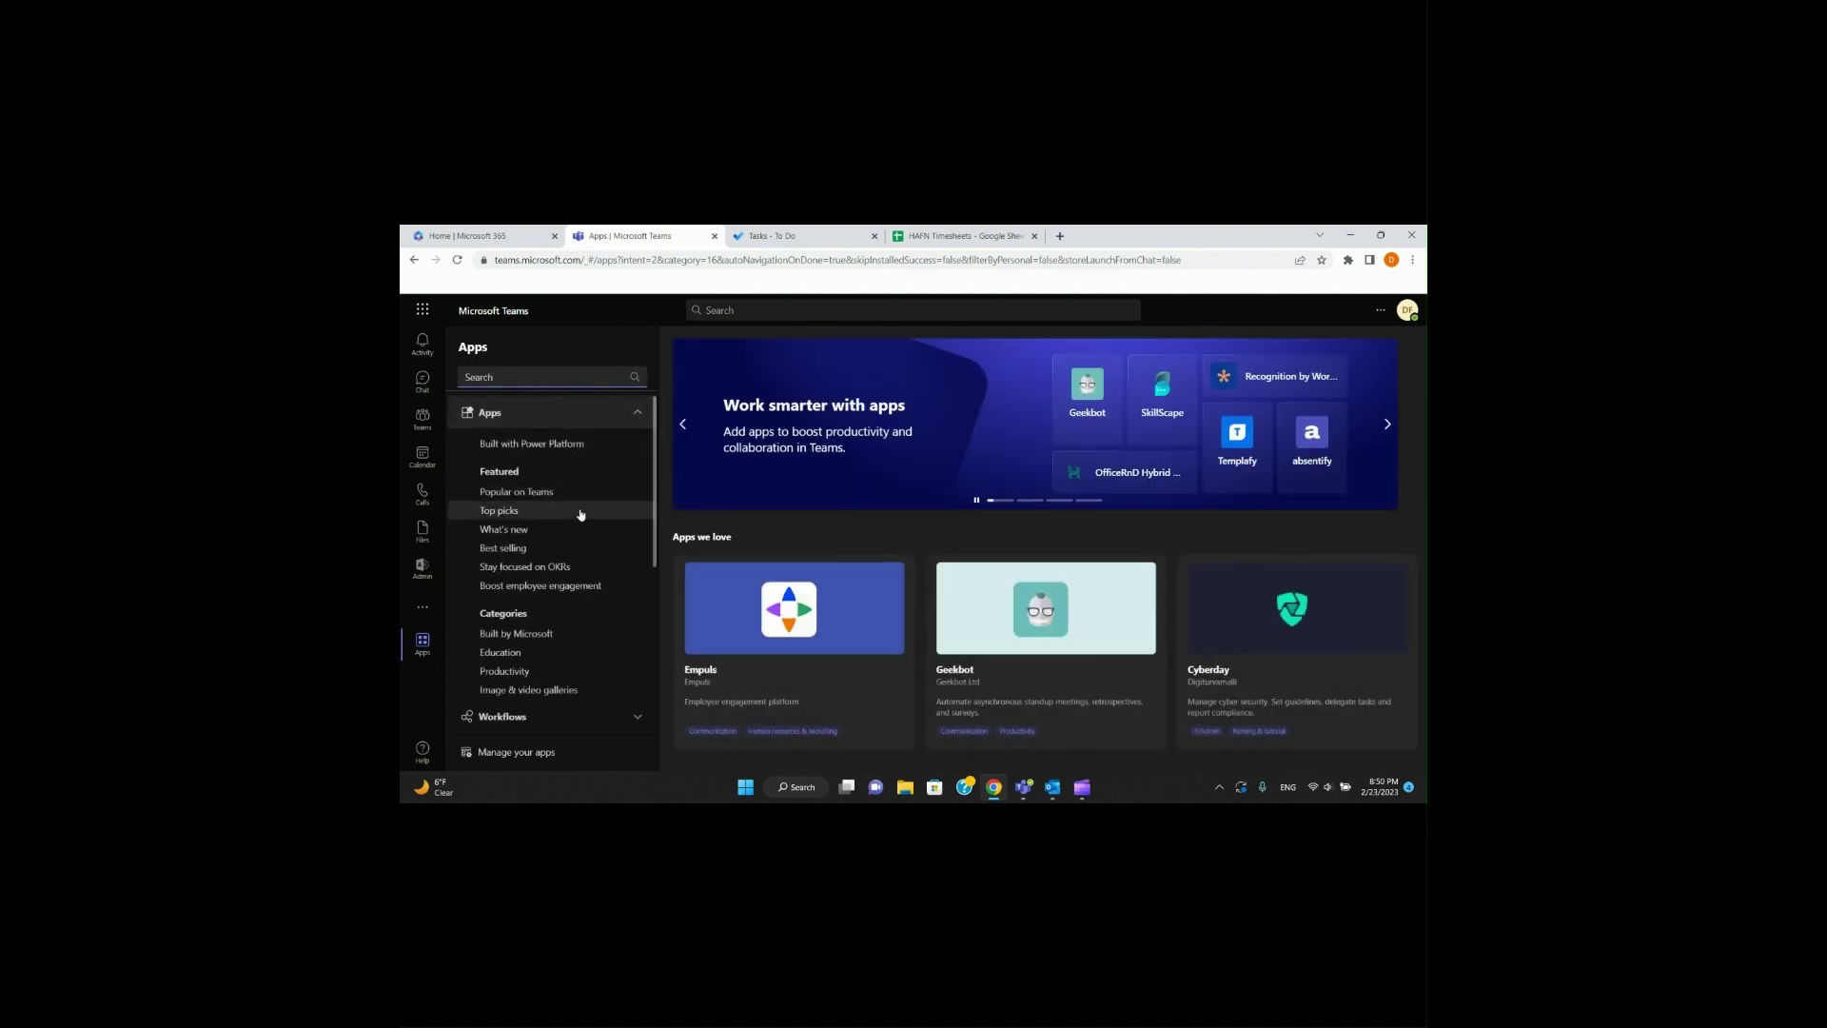
{"action": "left_click", "coordinate": [422, 415]}
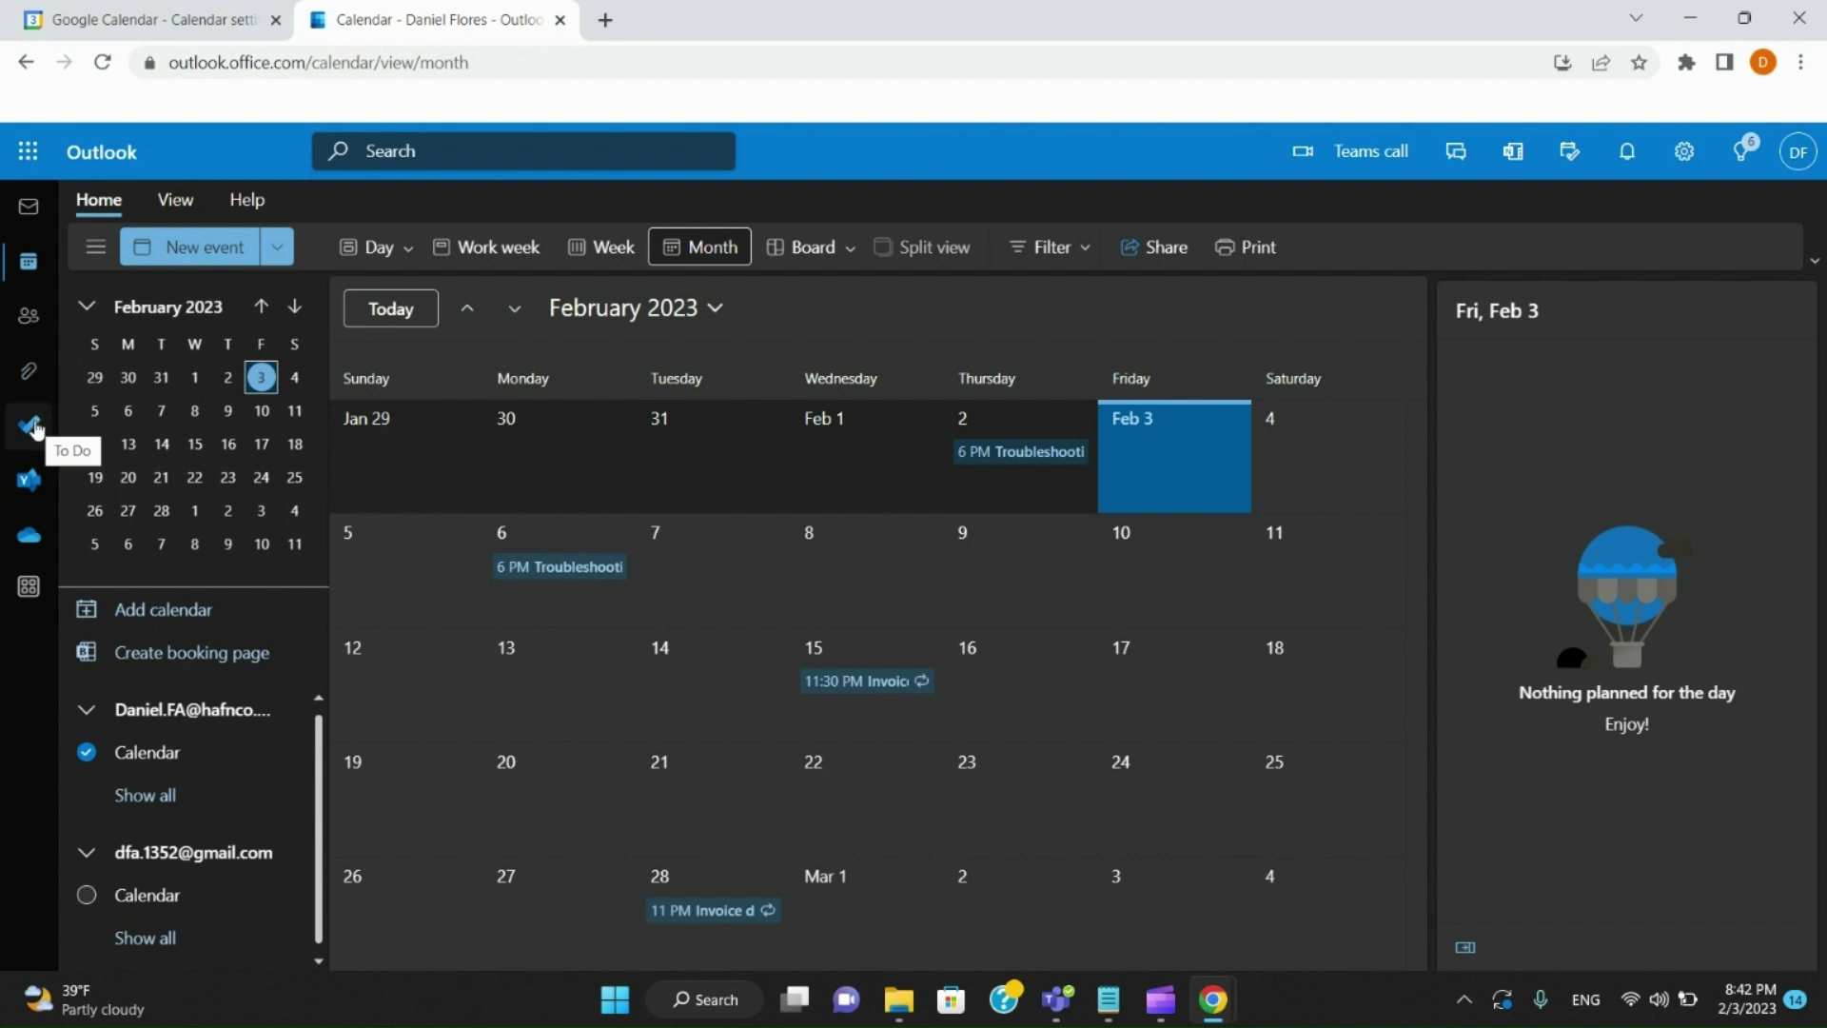
Step: Open To Do's My Day in a new tab, expand Completed, and uncheck then recheck a task
{"action": "mouse_move", "coordinate": [36, 430]}
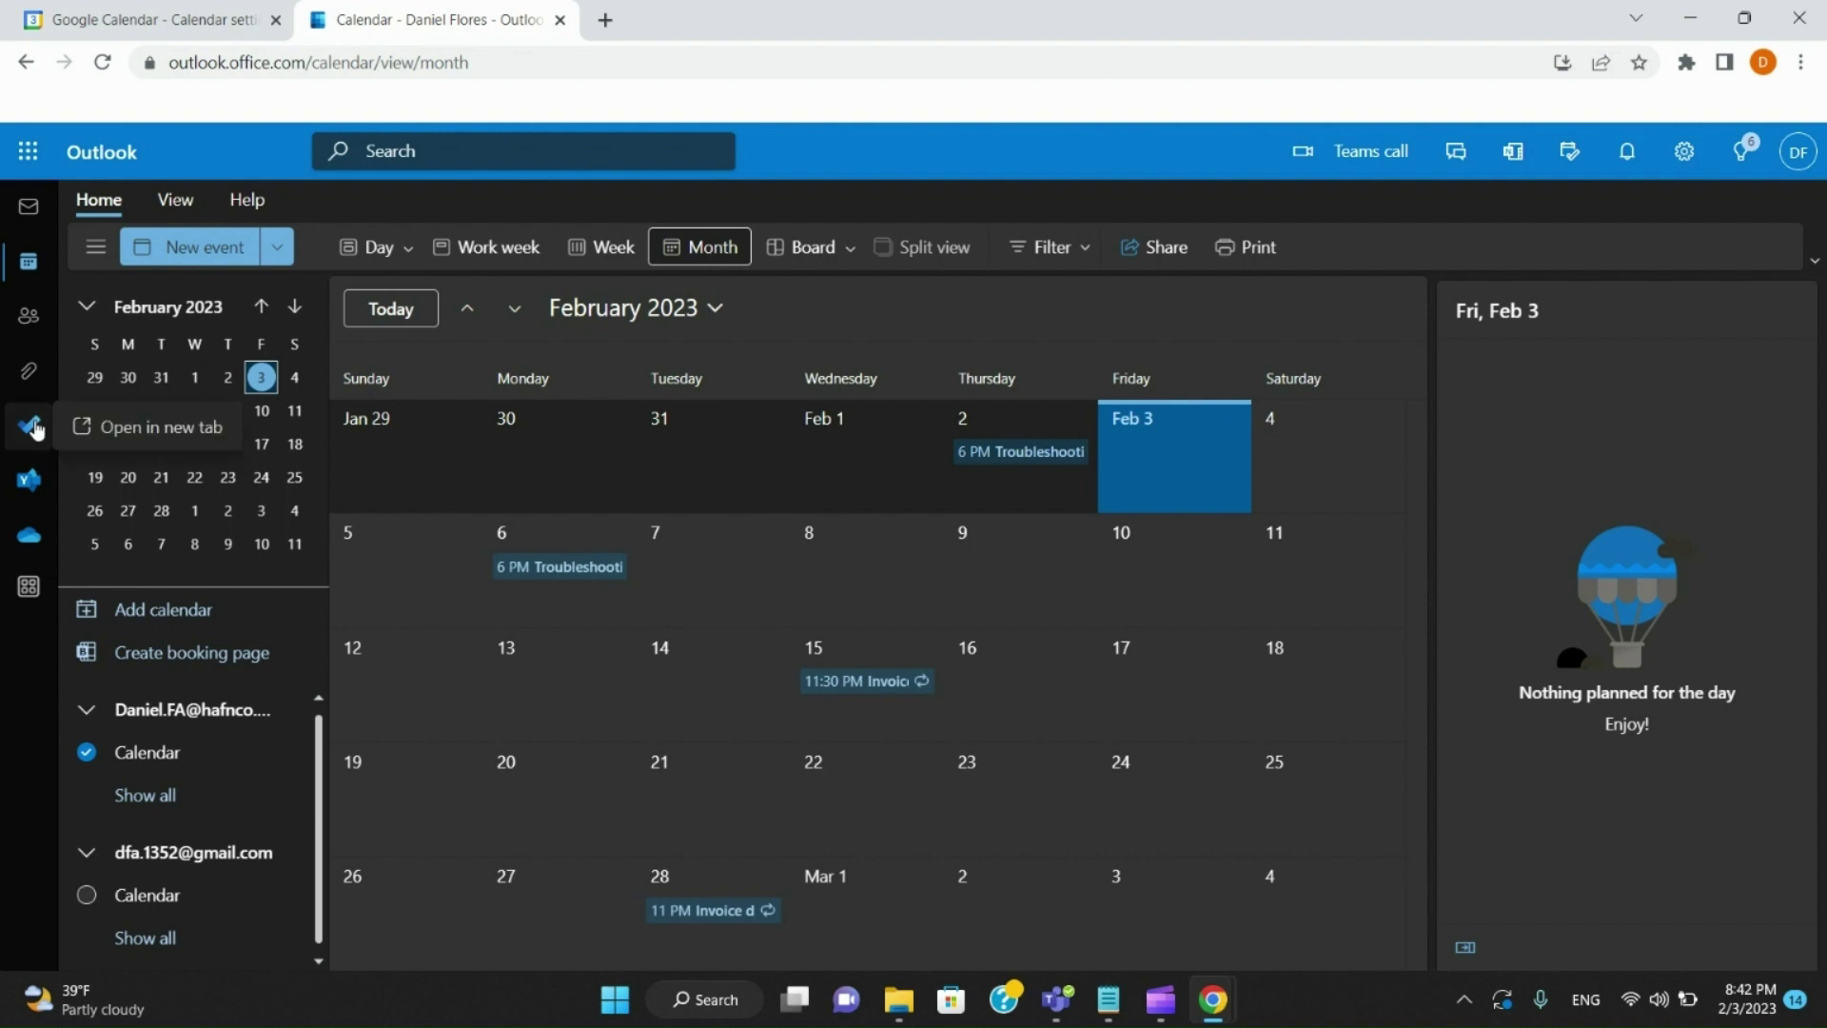
{"action": "left_click", "coordinate": [109, 433]}
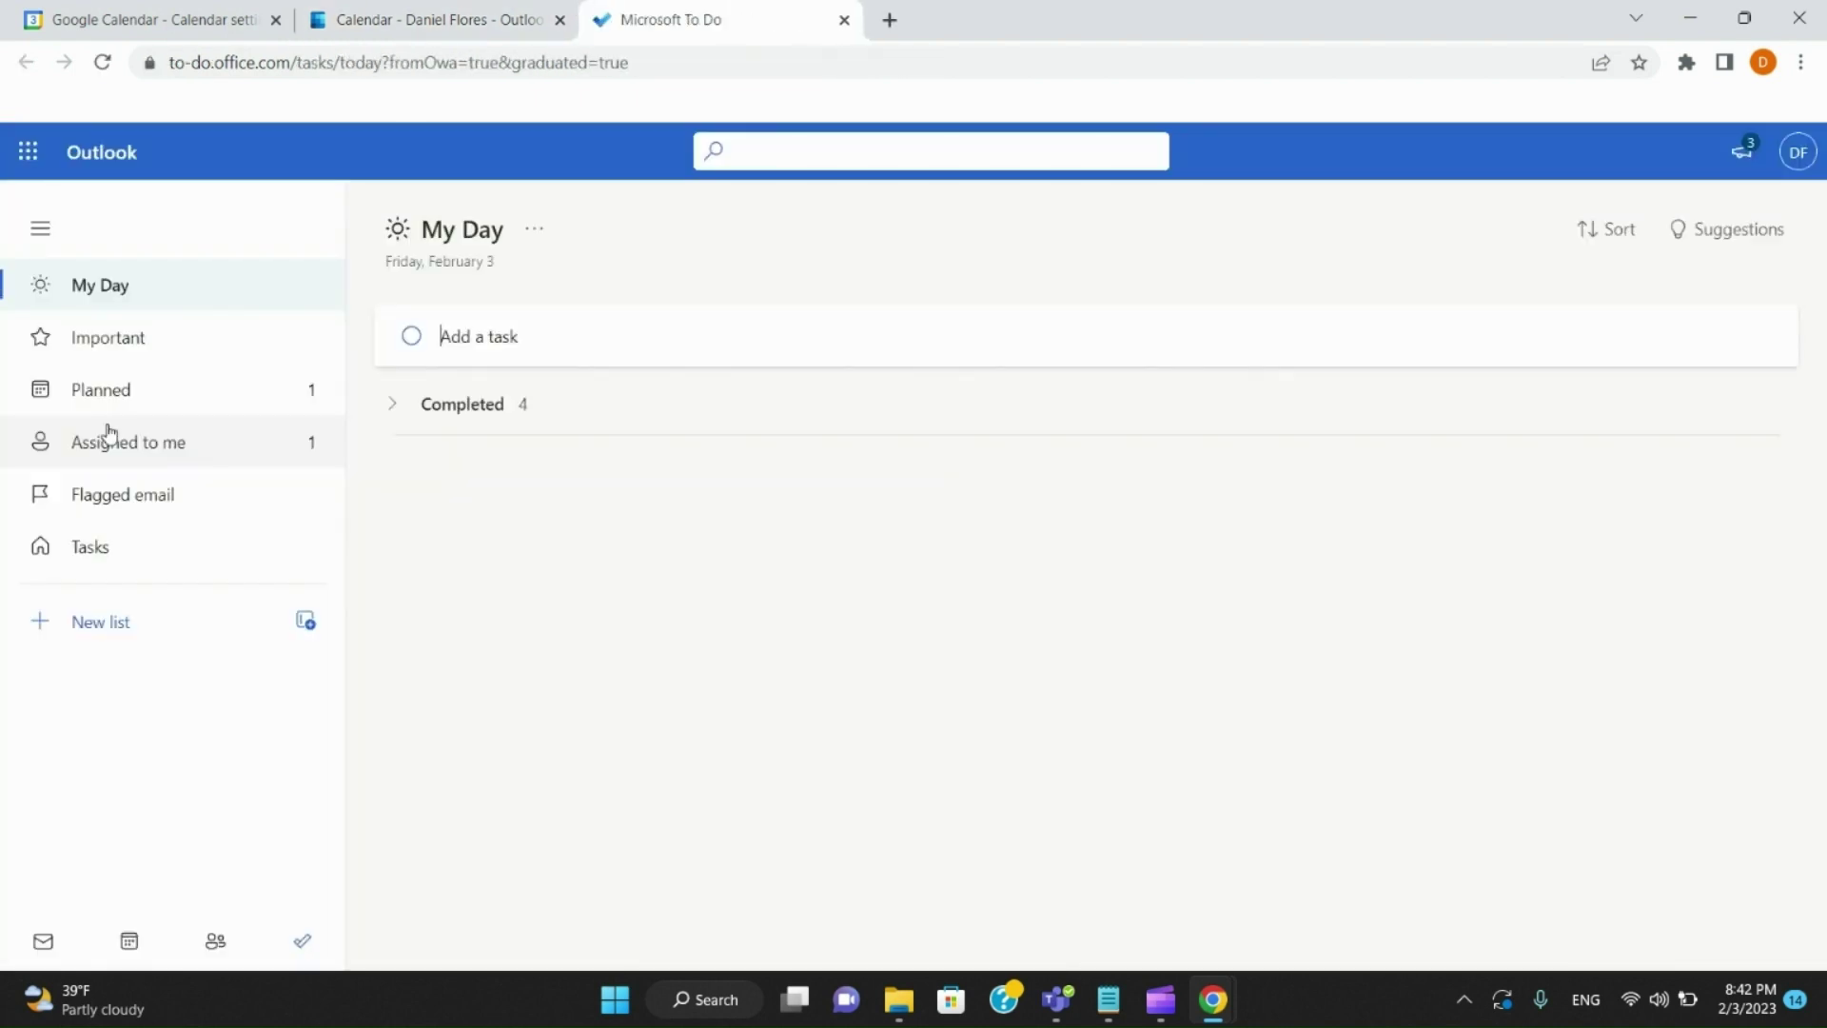
{"action": "left_click", "coordinate": [413, 455]}
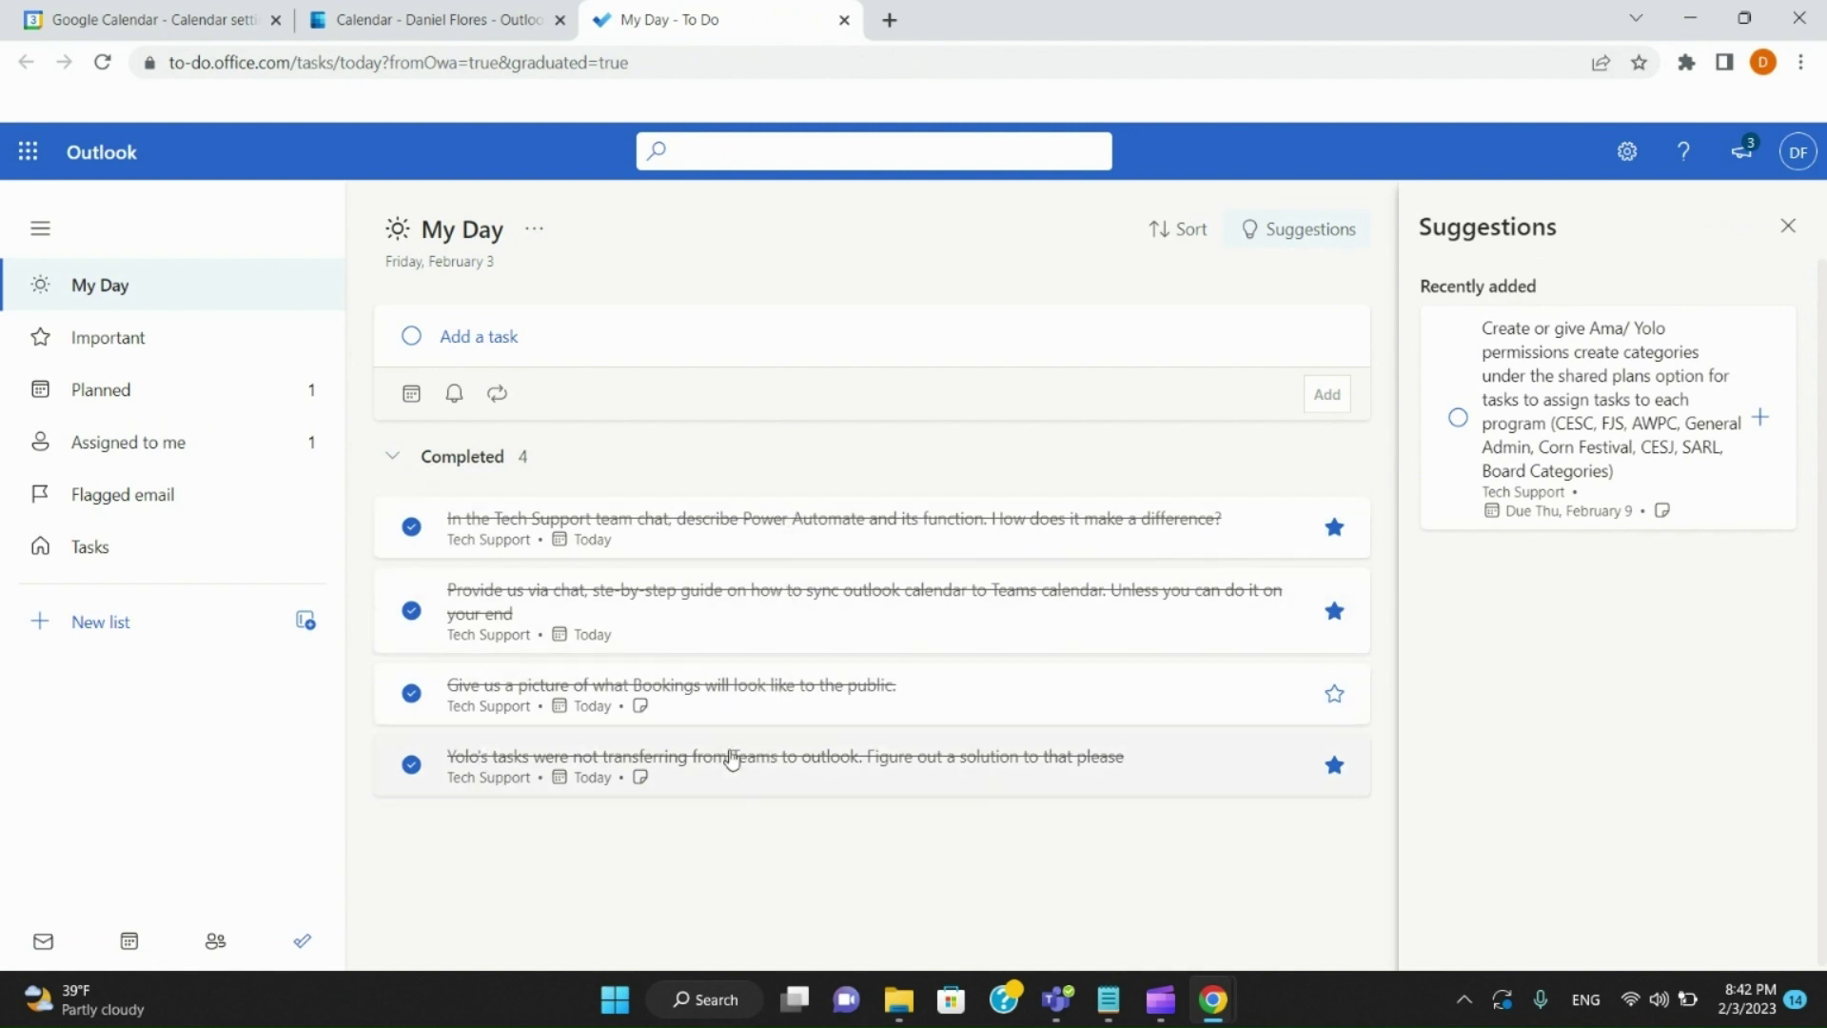
{"action": "left_click", "coordinate": [412, 528]}
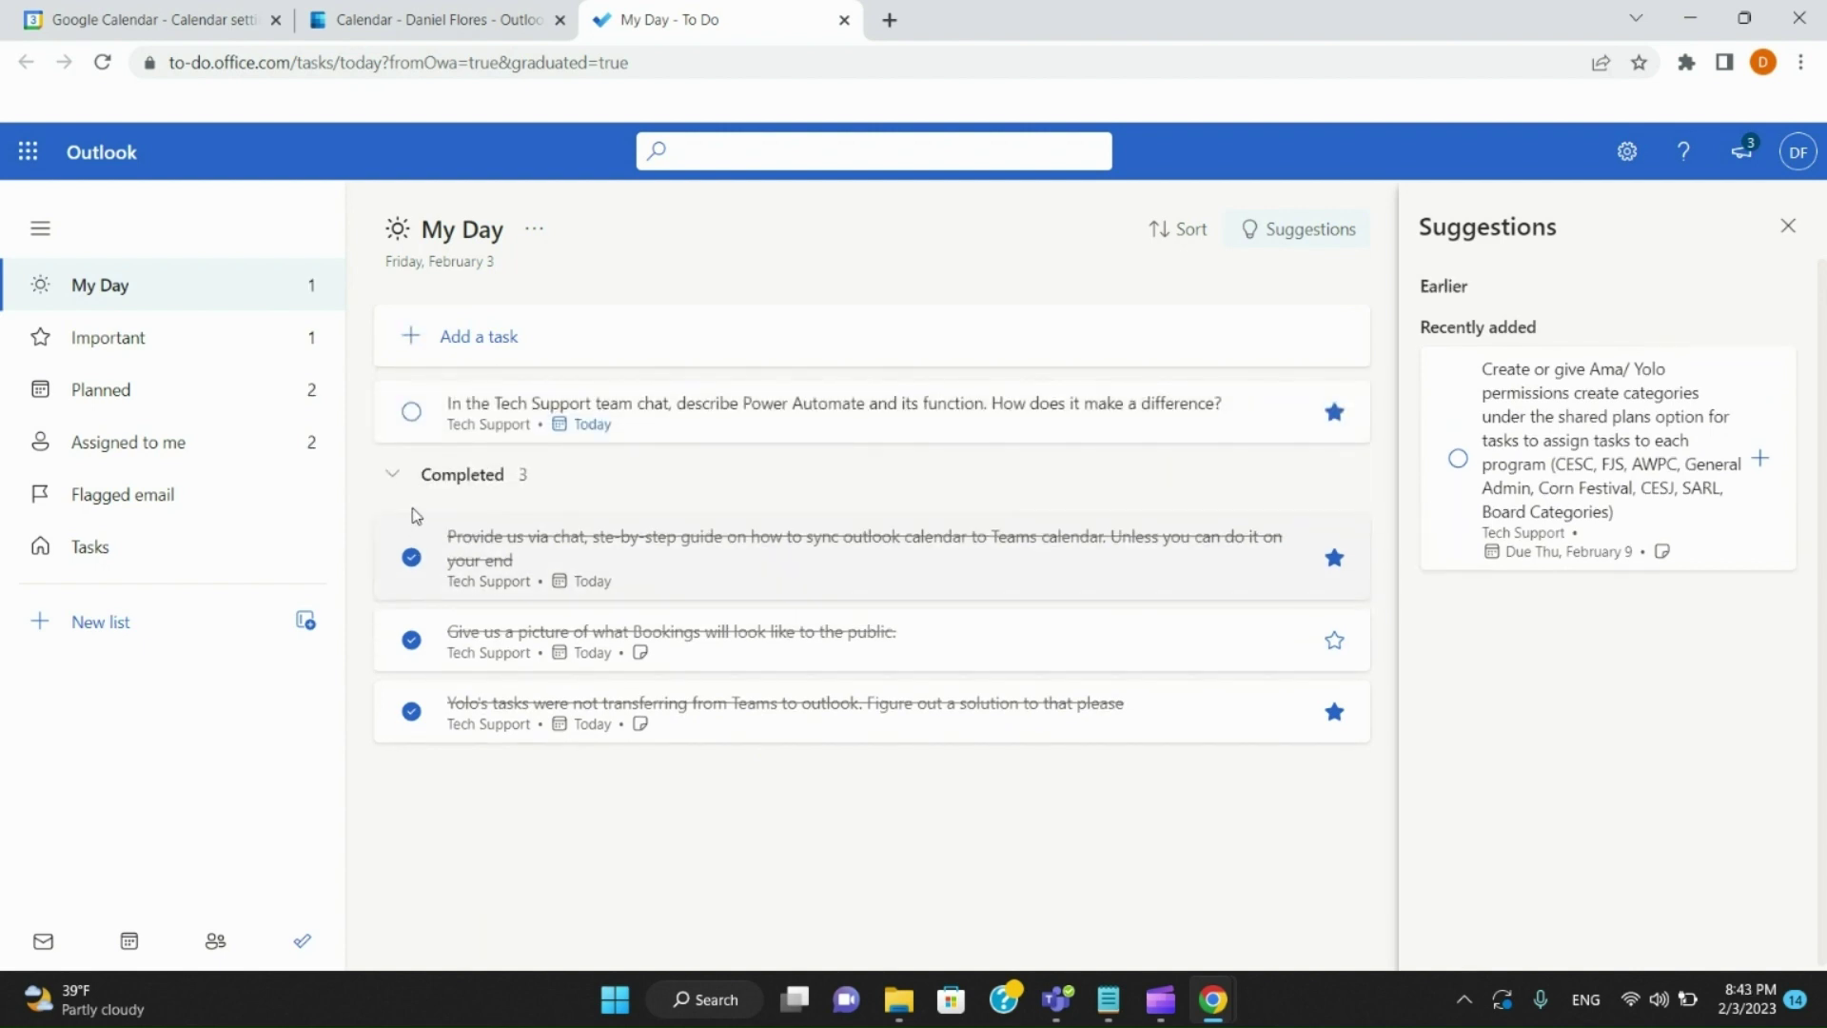
{"action": "left_click", "coordinate": [411, 413]}
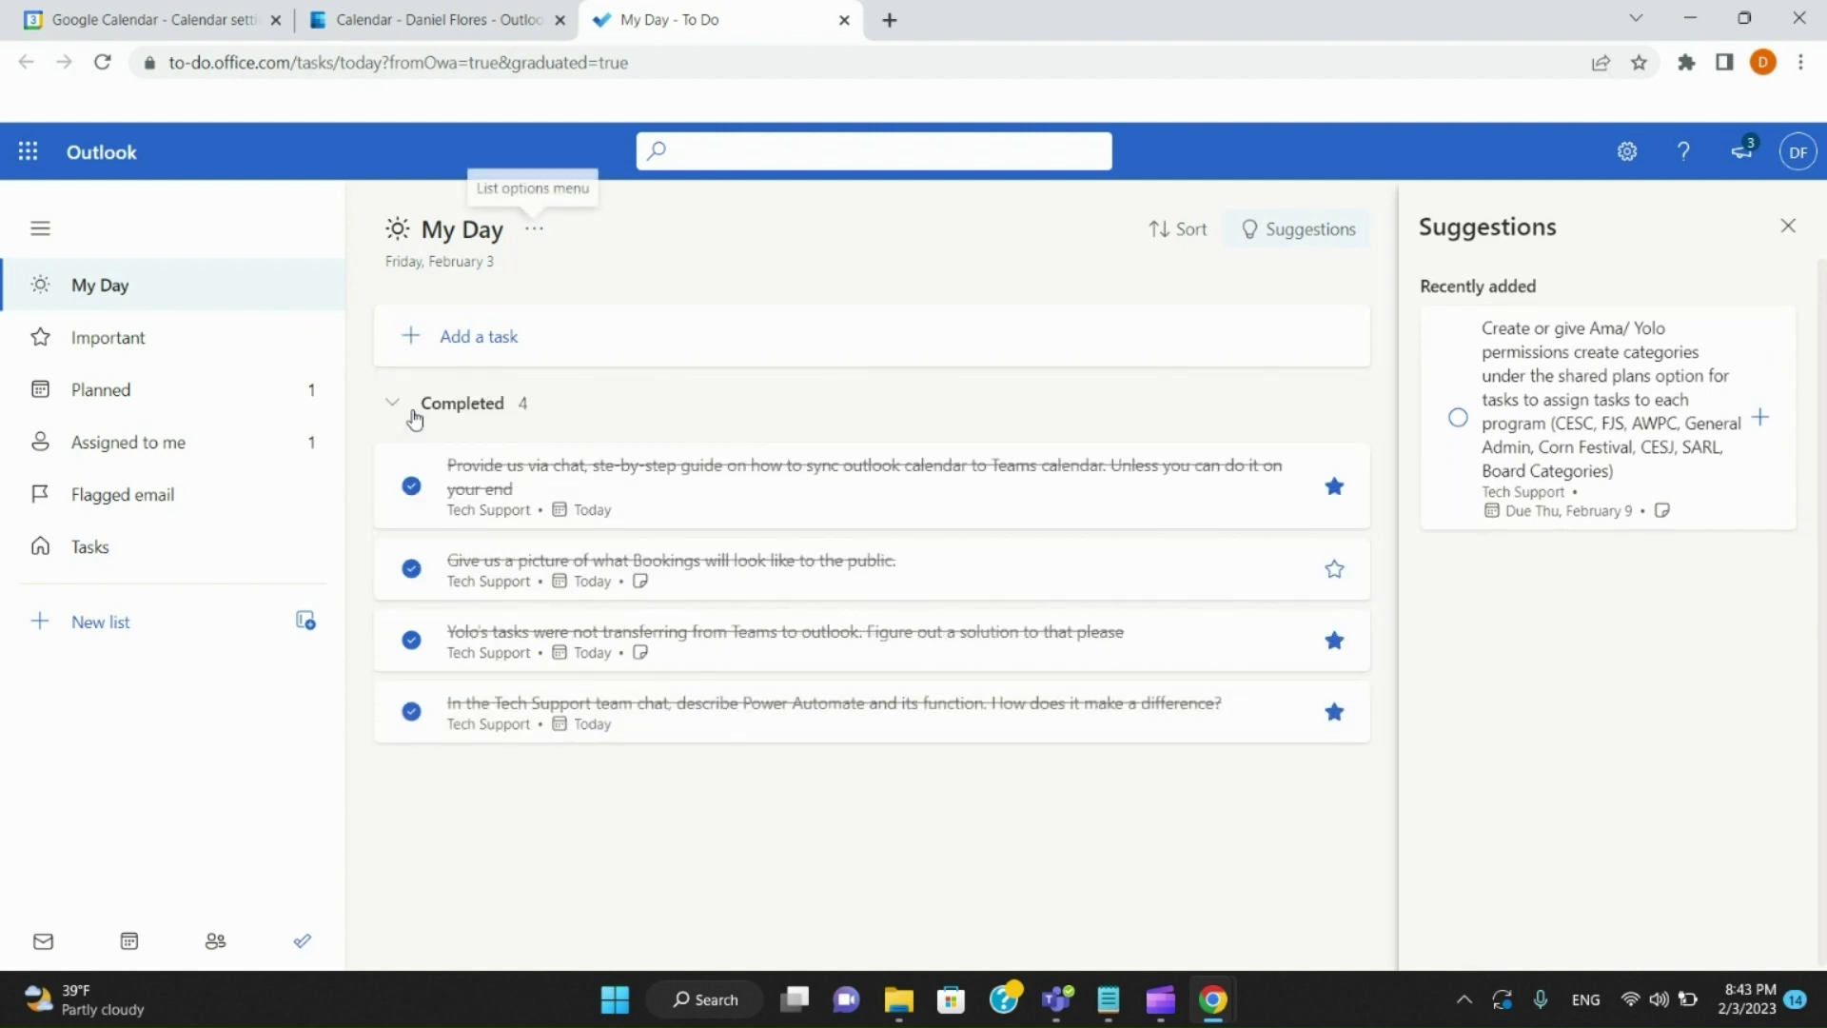
{"action": "left_click", "coordinate": [453, 11]}
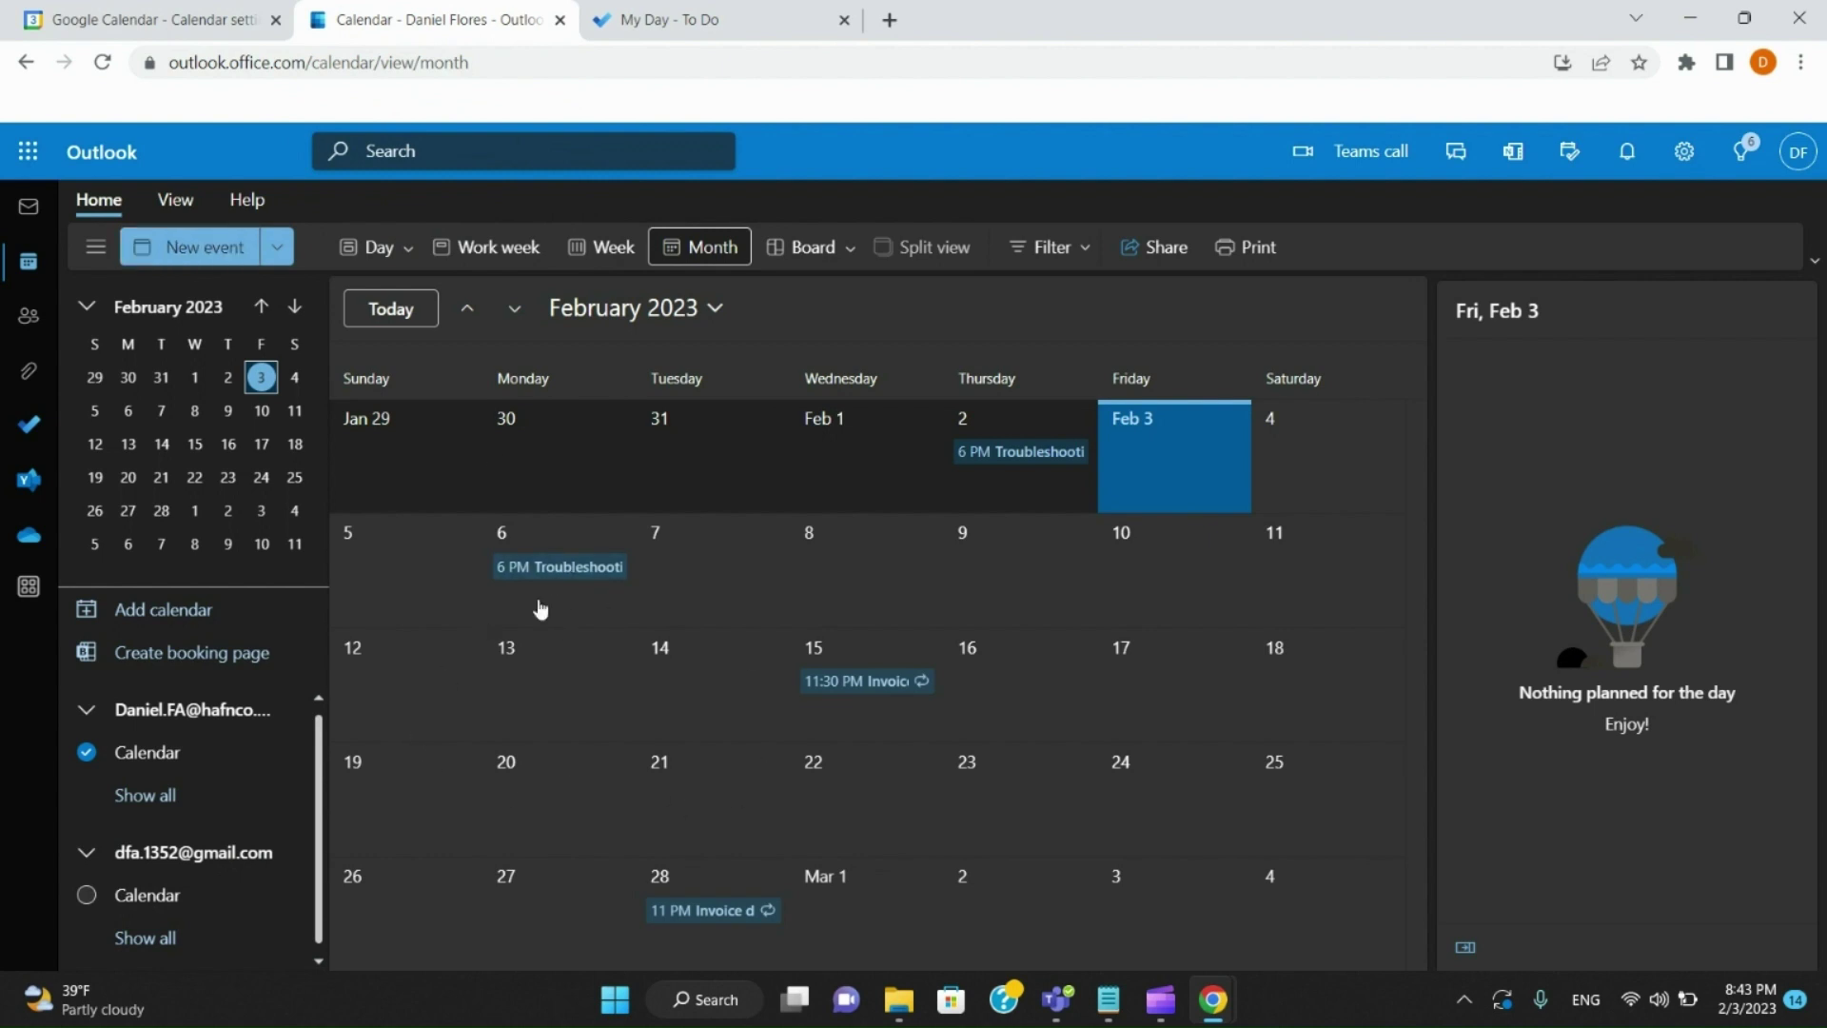
Step: Draft a new event titled 'This is just a test' for 2/3/2023, 9:00–9:30 PM
{"action": "left_click", "coordinate": [206, 249]}
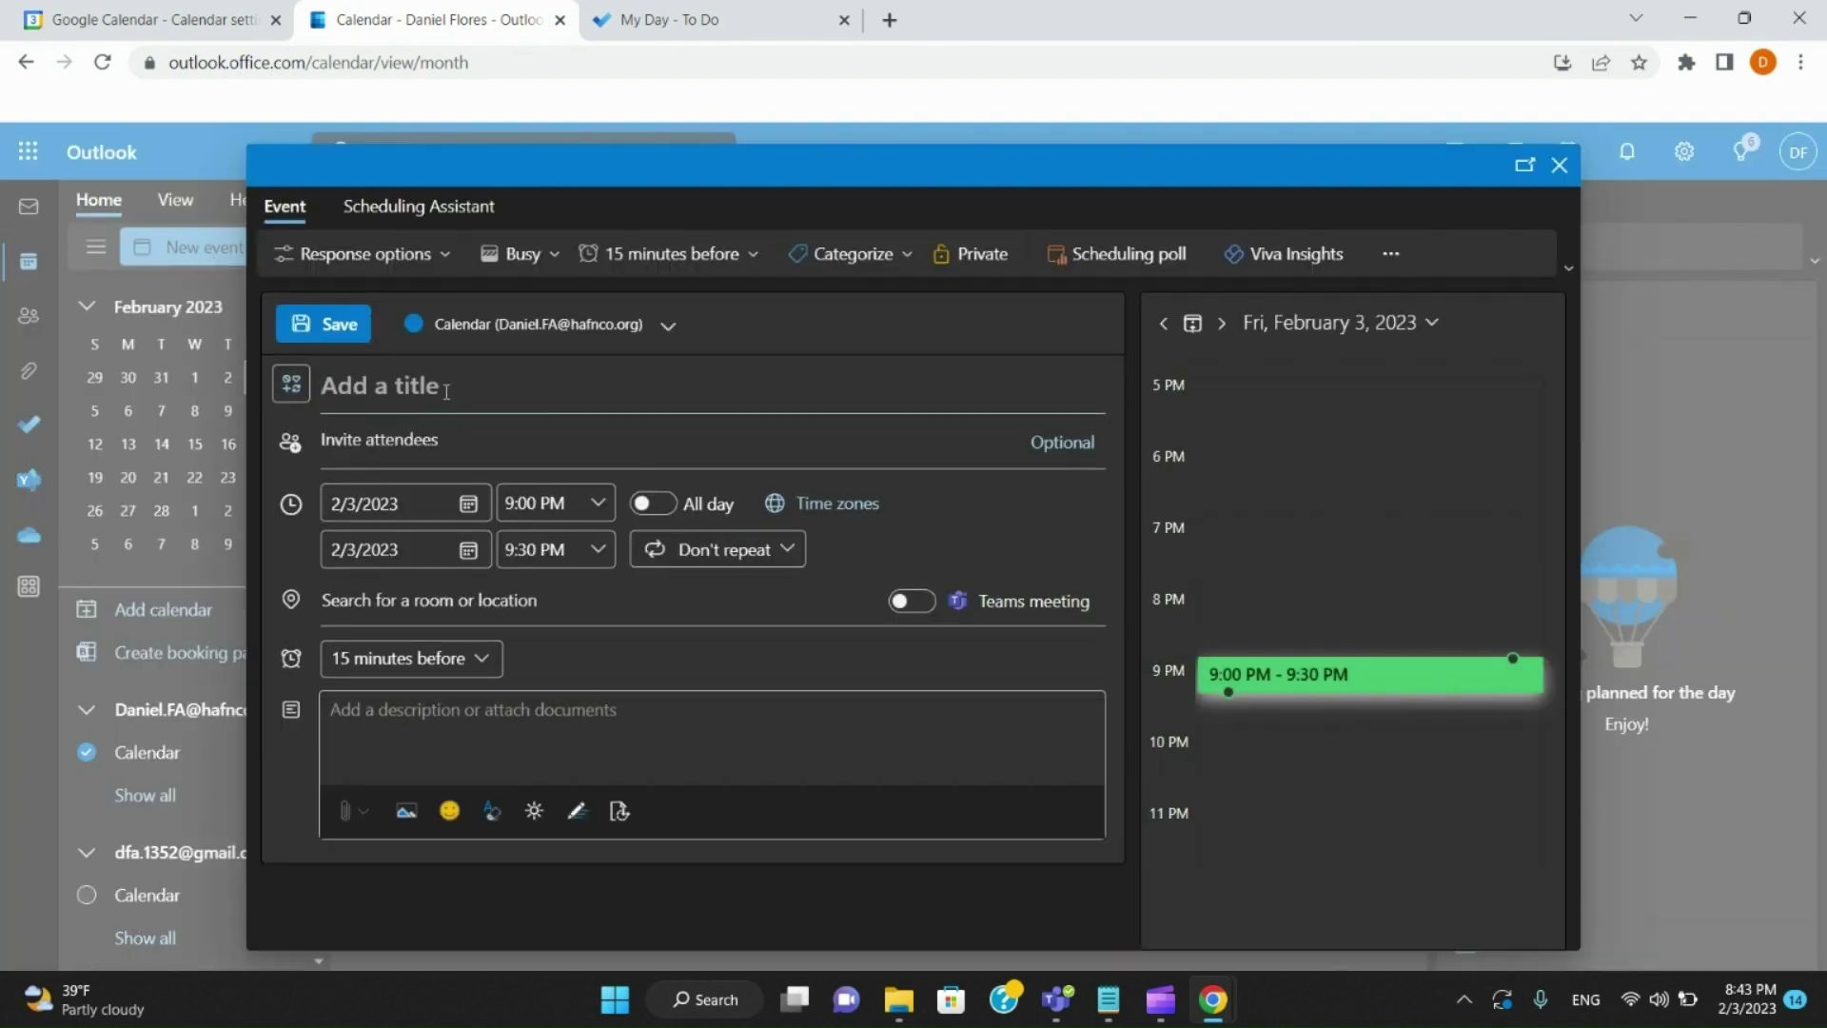
{"action": "type", "text": "This is just a test"}
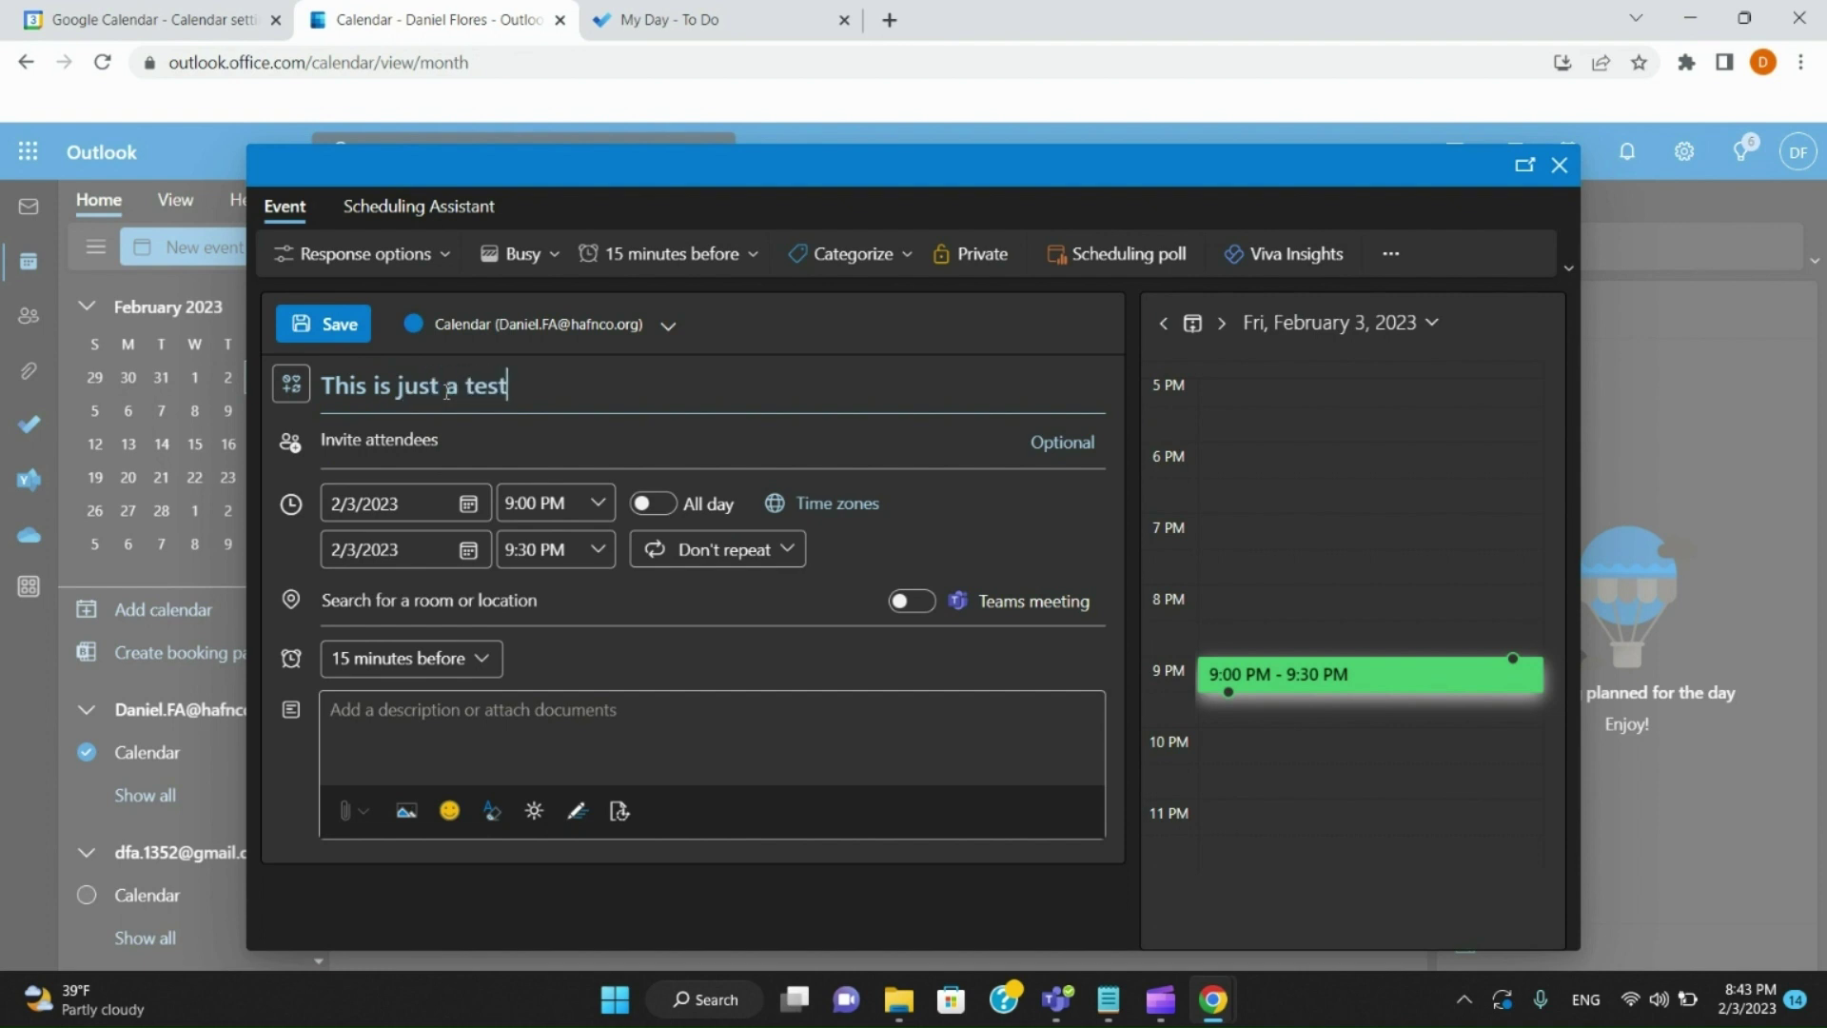